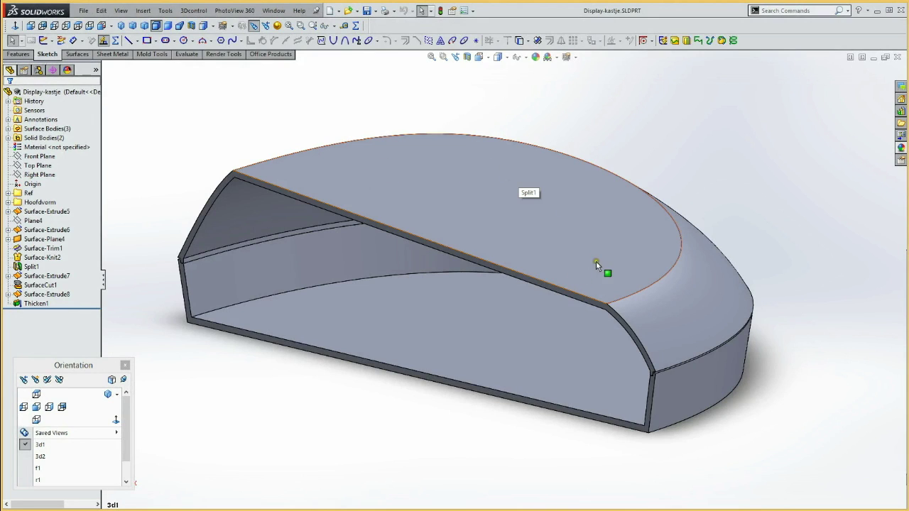
# Collect the features Surface-Extrude5 to Thicken1 into a new tree folder called Lip-groove
pyautogui.click(392, 155)
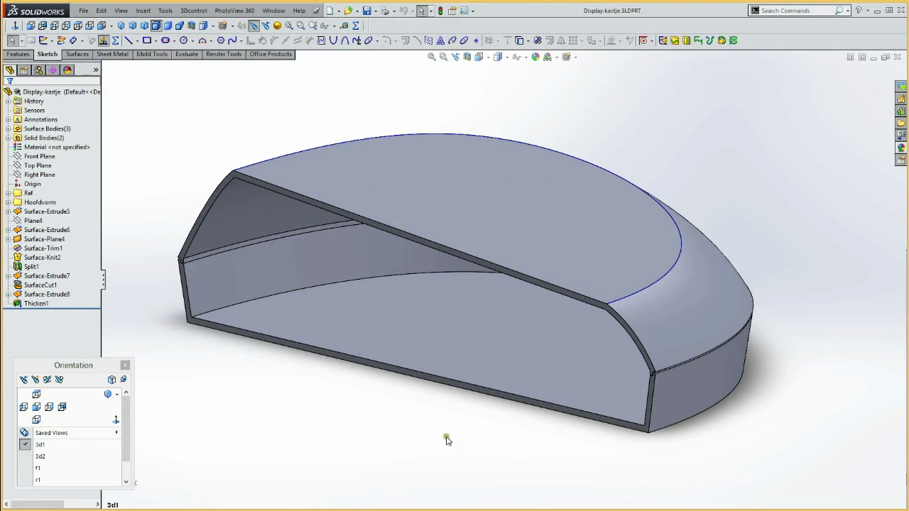
pyautogui.click(45, 211)
pyautogui.keyDown('ctrl'); pyautogui.click(30, 304); pyautogui.keyUp('ctrl')
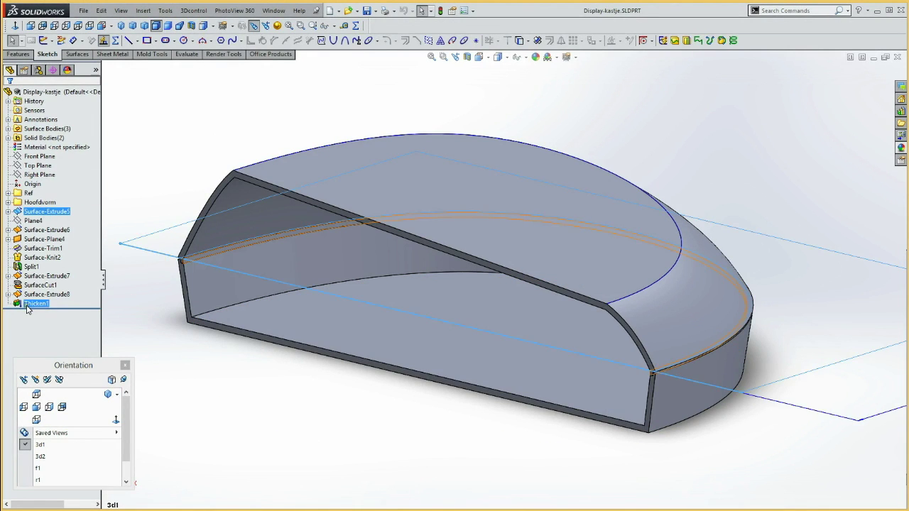
pyautogui.keyDown('shift'); pyautogui.click(29, 304); pyautogui.keyUp('shift')
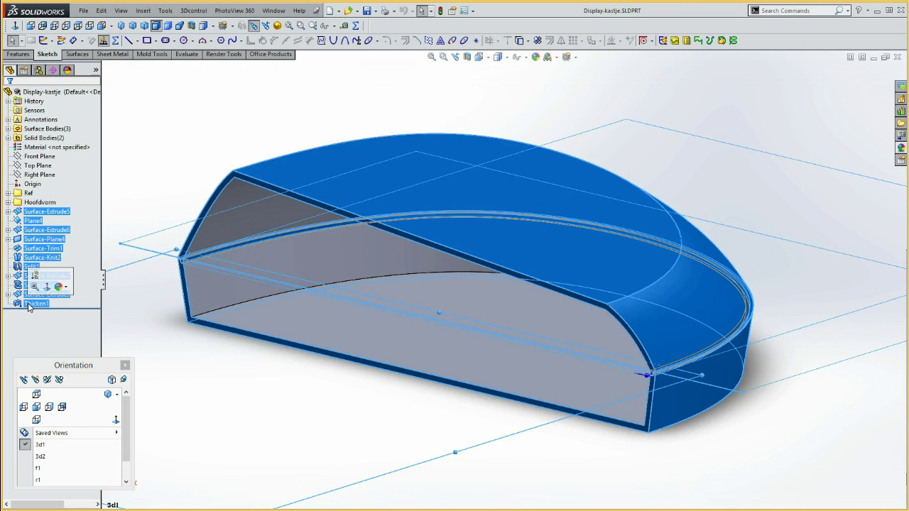
pyautogui.rightClick(29, 305)
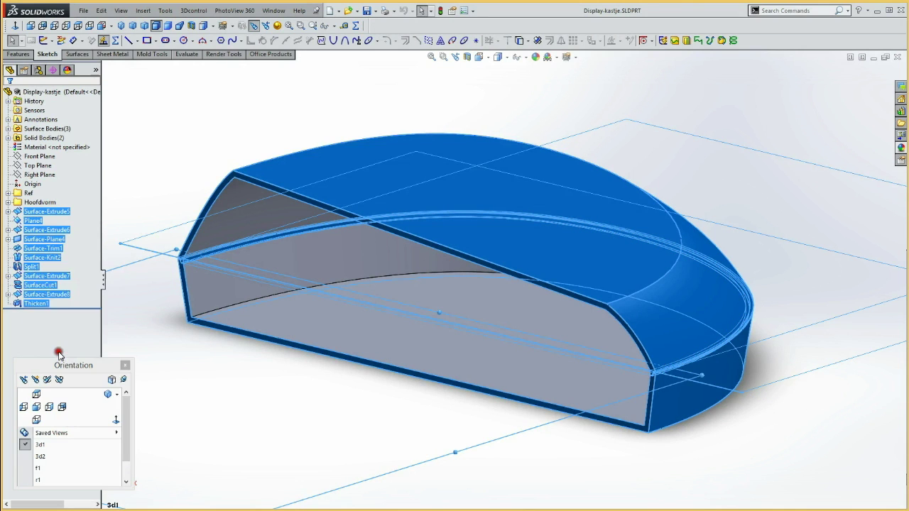
pyautogui.click(58, 352)
pyautogui.write('Lip-groove')
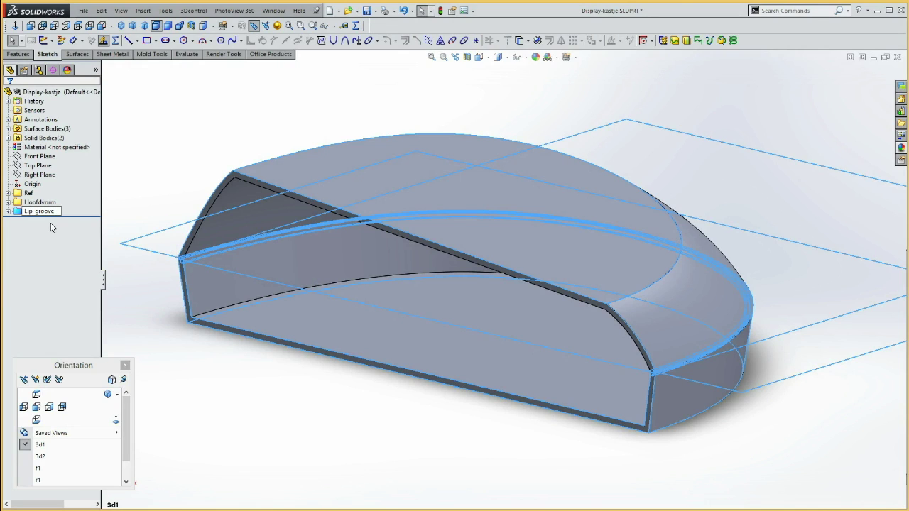
pyautogui.click(126, 178)
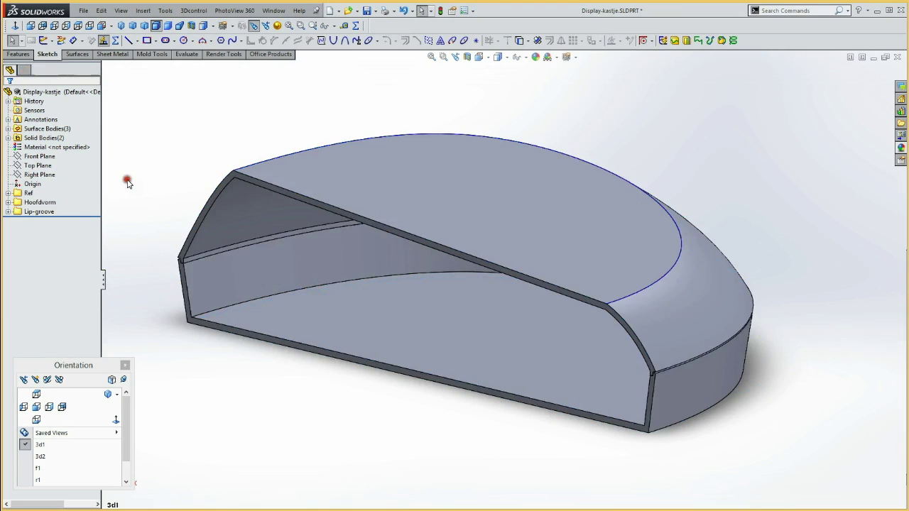
# Expand the Ref folder and show the Ref top sketch's curves on the model
pyautogui.click(7, 193)
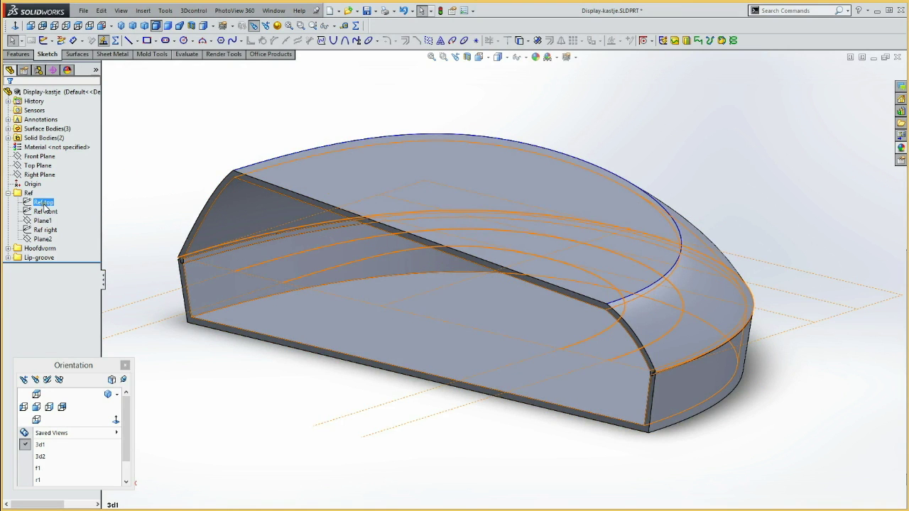
pyautogui.click(44, 203)
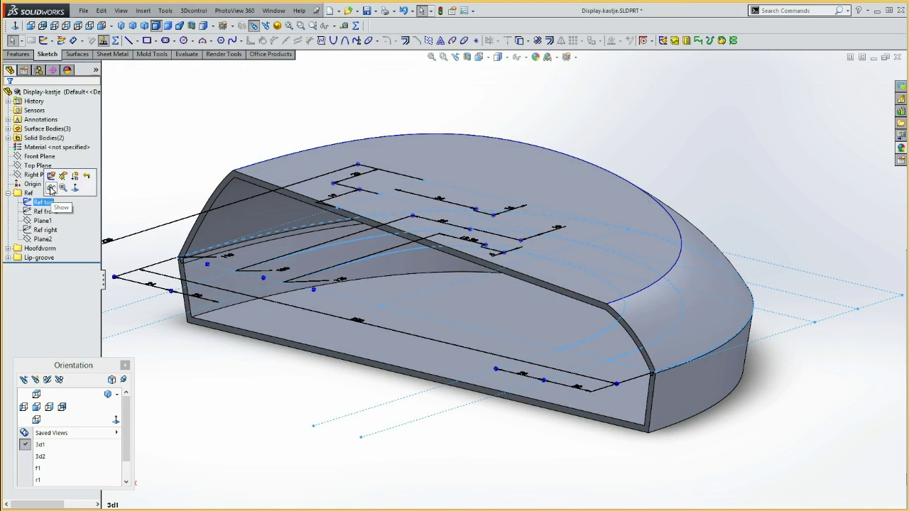
pyautogui.click(51, 187)
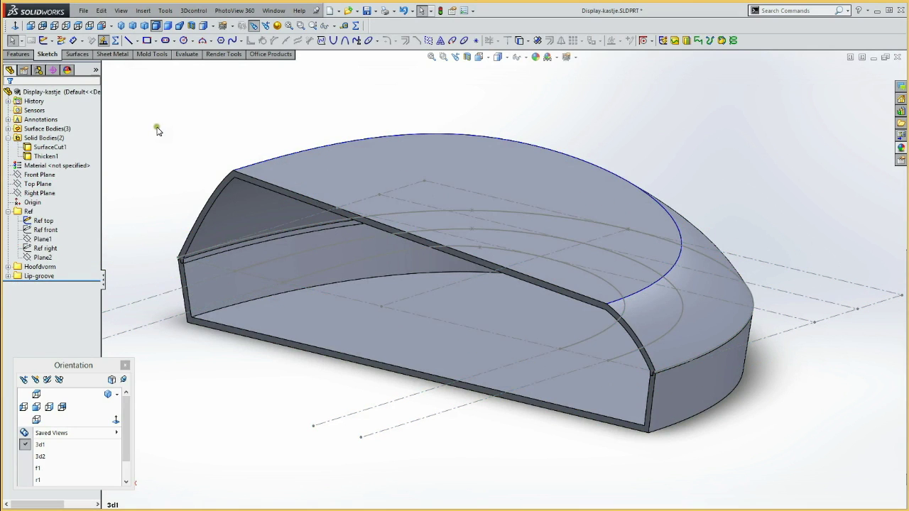
# Switch to a straight Top view of the shell and select the Top Plane
pyautogui.moveTo(166, 132)
pyautogui.mouseDown(button='middle')
pyautogui.moveTo(197, 172)
pyautogui.moveTo(166, 198)
pyautogui.mouseUp(button='middle')
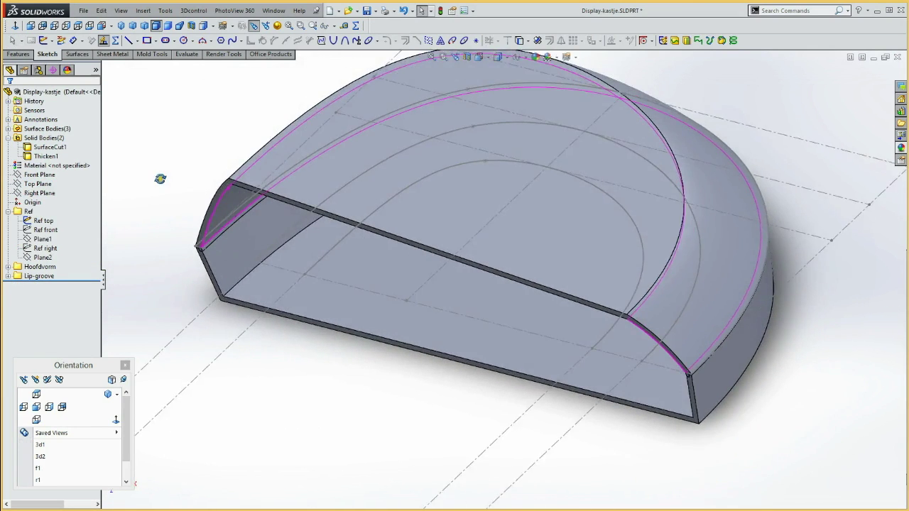
pyautogui.click(36, 394)
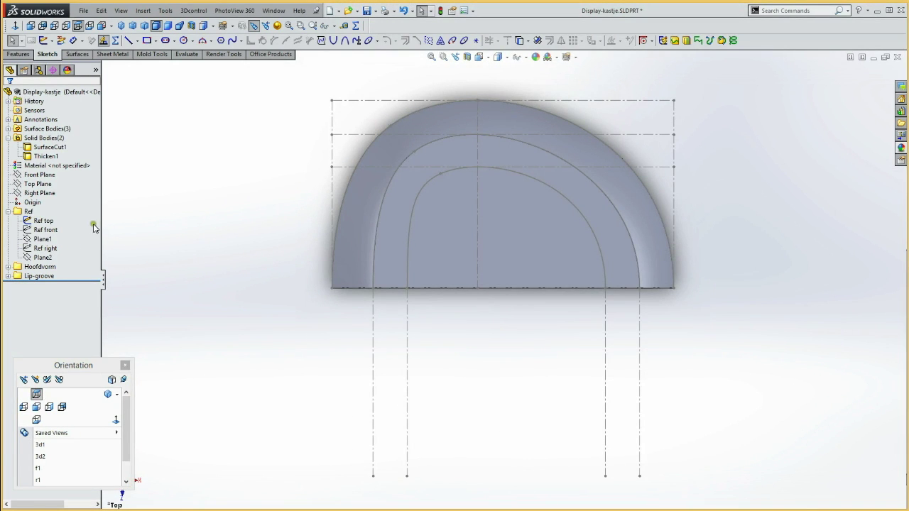
pyautogui.click(42, 194)
pyautogui.click(432, 225)
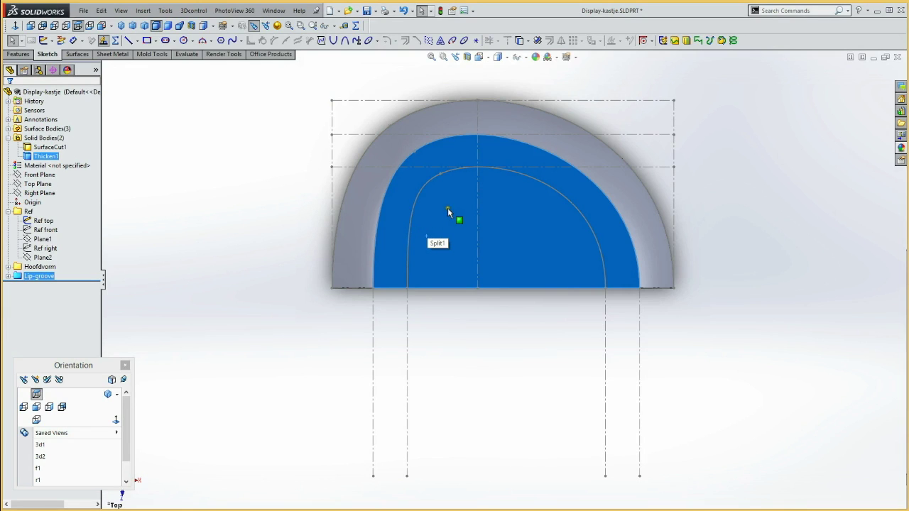
pyautogui.click(260, 204)
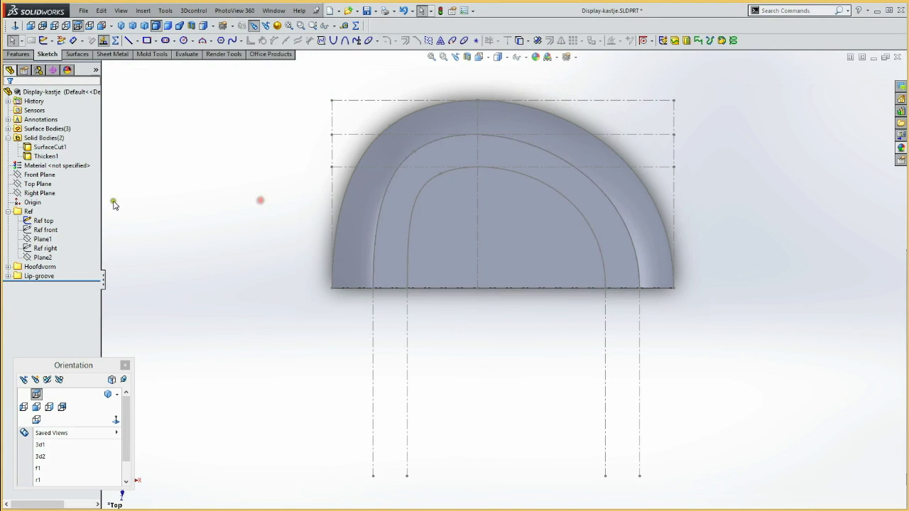
pyautogui.click(44, 184)
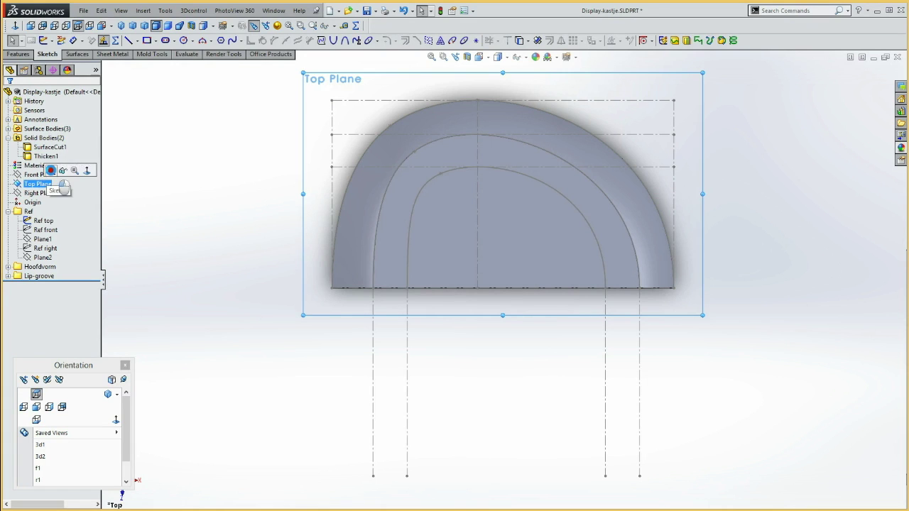
# Start Sketch22 on the Top Plane and convert the inner U-shaped reference curve into it
pyautogui.click(64, 171)
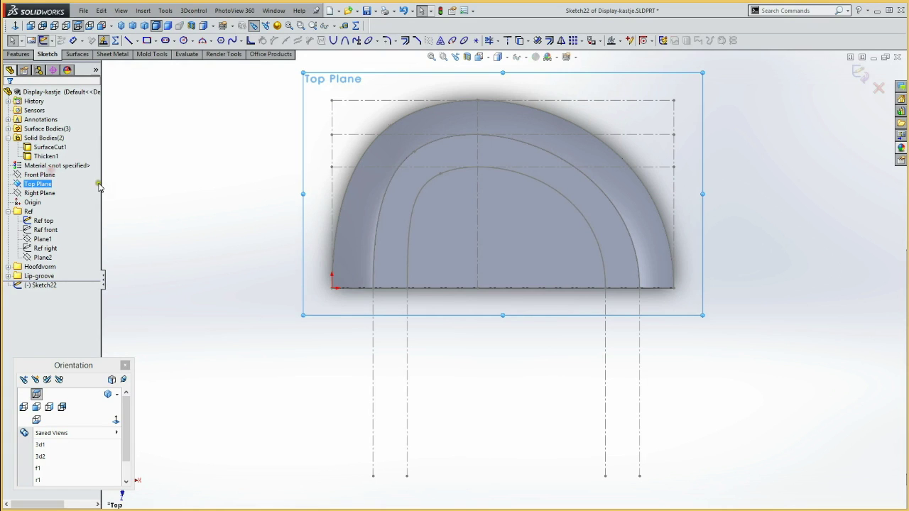
pyautogui.click(406, 256)
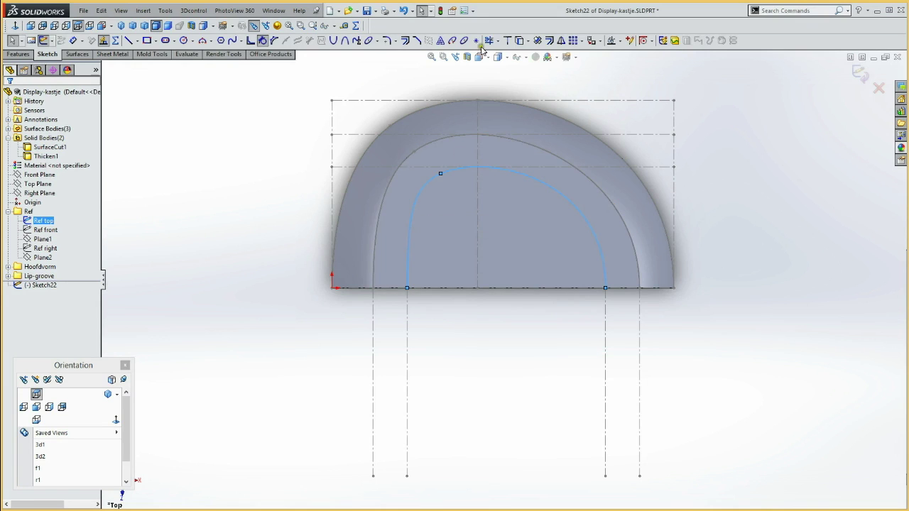
pyautogui.click(519, 41)
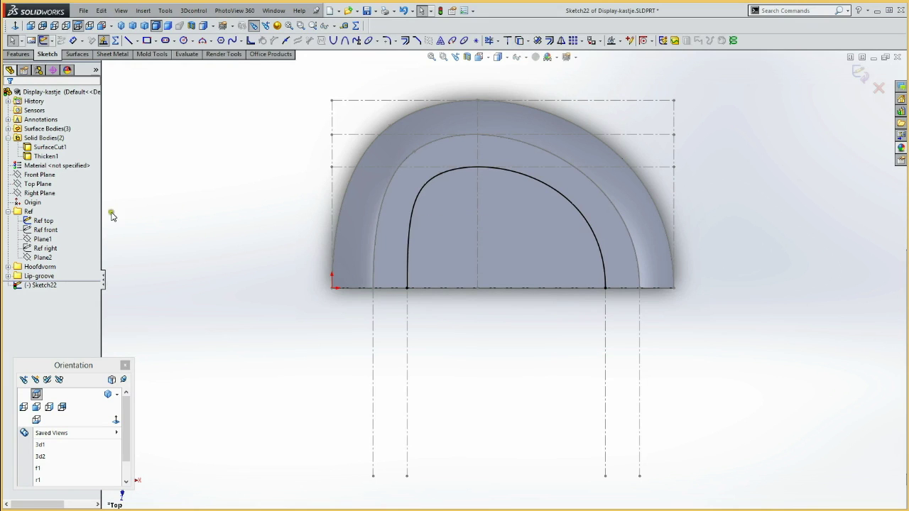
# Hide the Ref top sketch, exit Sketch22, and select the shell's inner top face
pyautogui.click(43, 221)
pyautogui.click(42, 221)
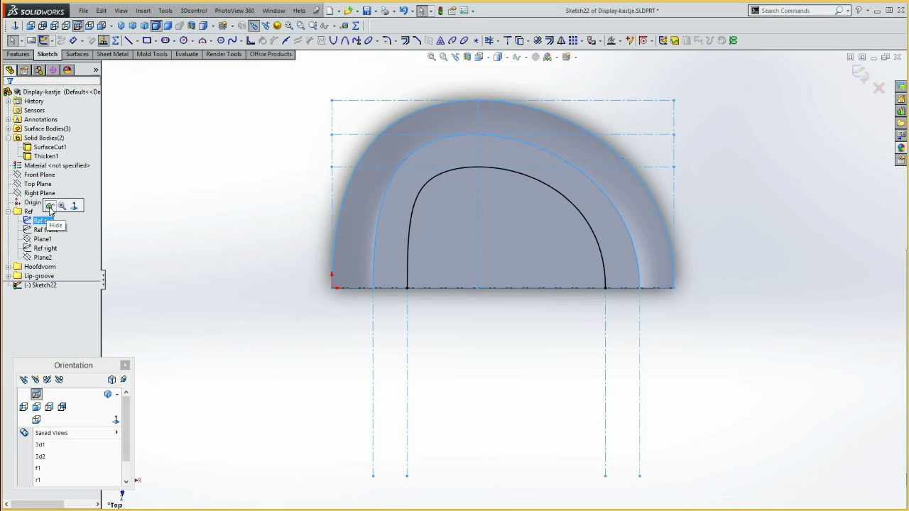
pyautogui.click(49, 206)
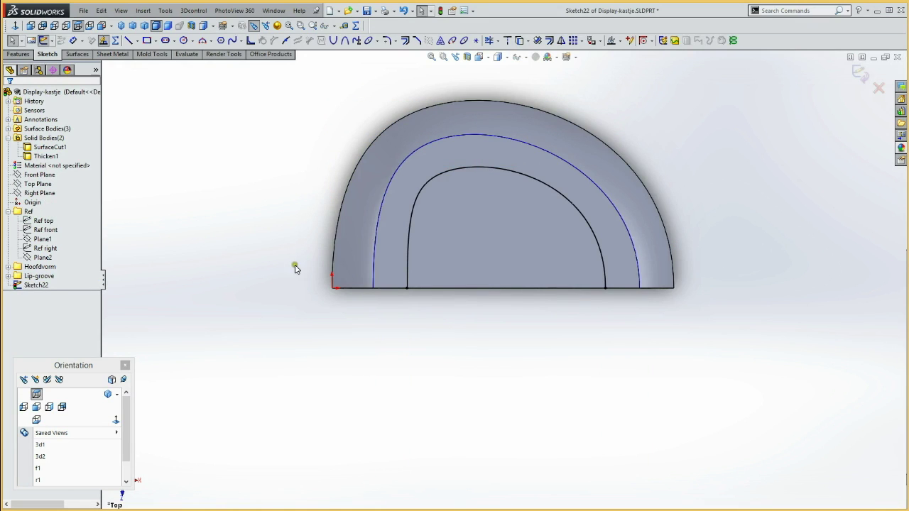
pyautogui.click(477, 206)
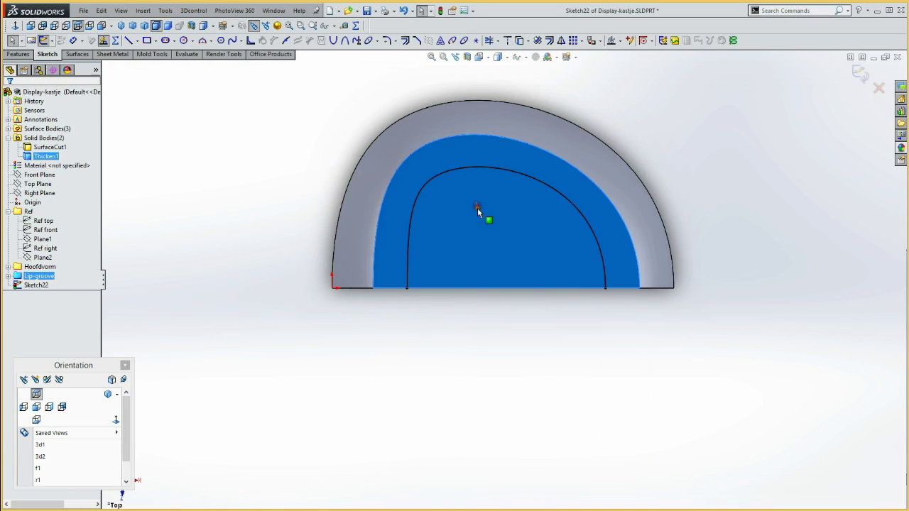
pyautogui.click(45, 40)
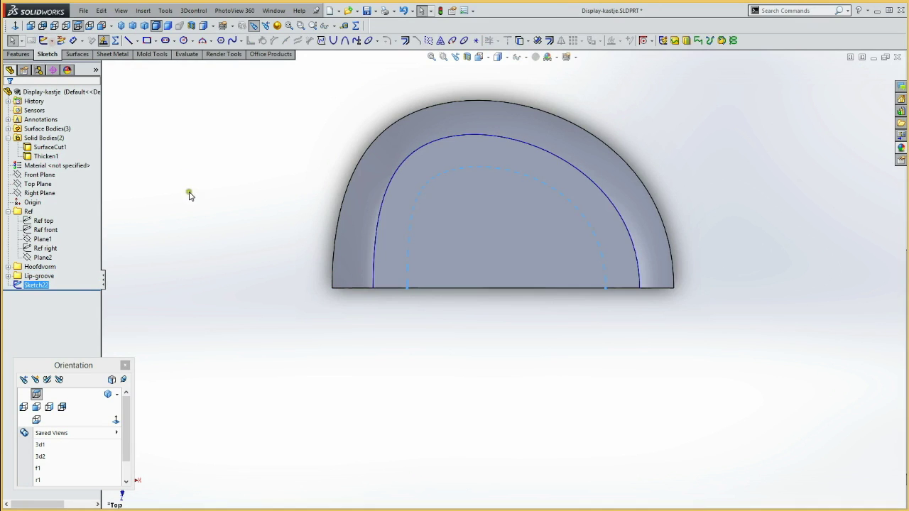
pyautogui.click(467, 240)
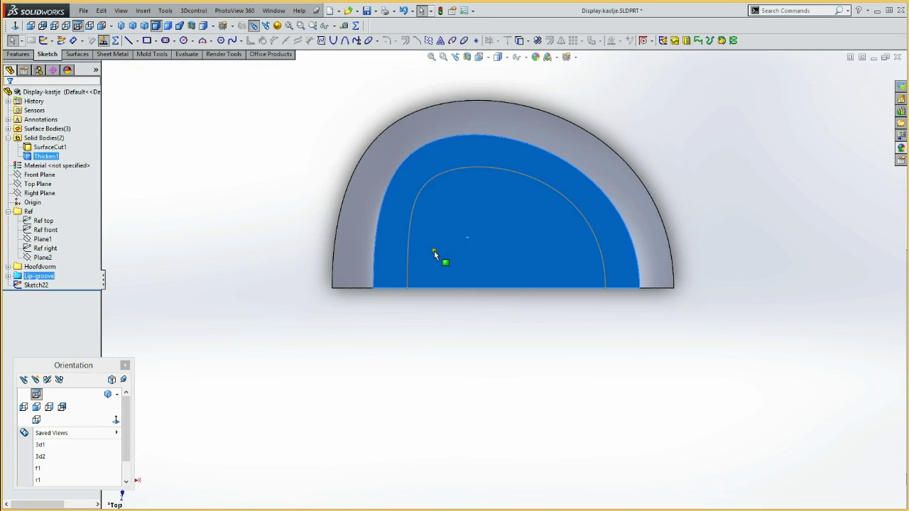
# Project Sketch22 onto the inner top face as Curve2 with Projected Curve
pyautogui.click(686, 41)
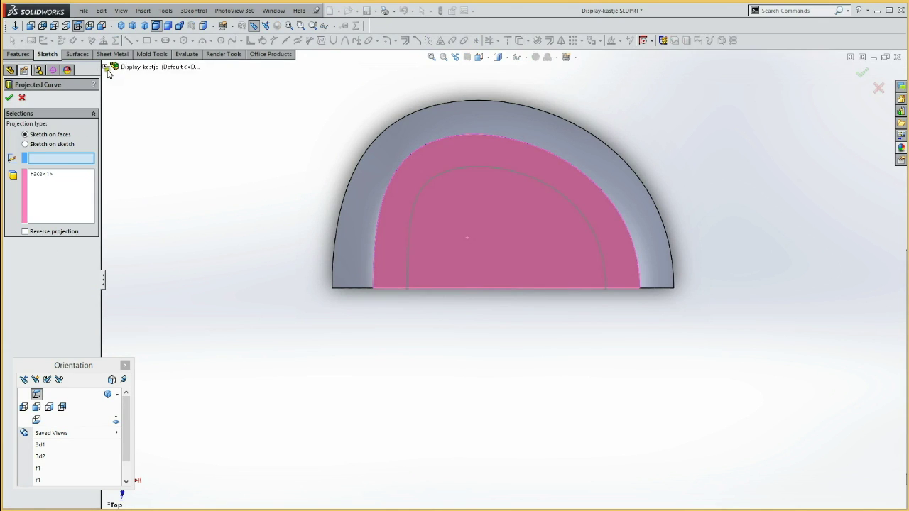
pyautogui.click(107, 67)
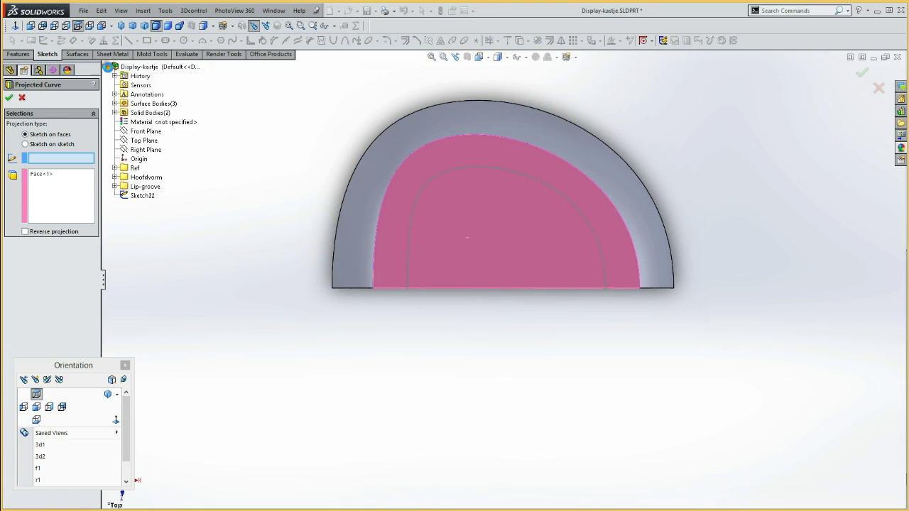
pyautogui.click(142, 195)
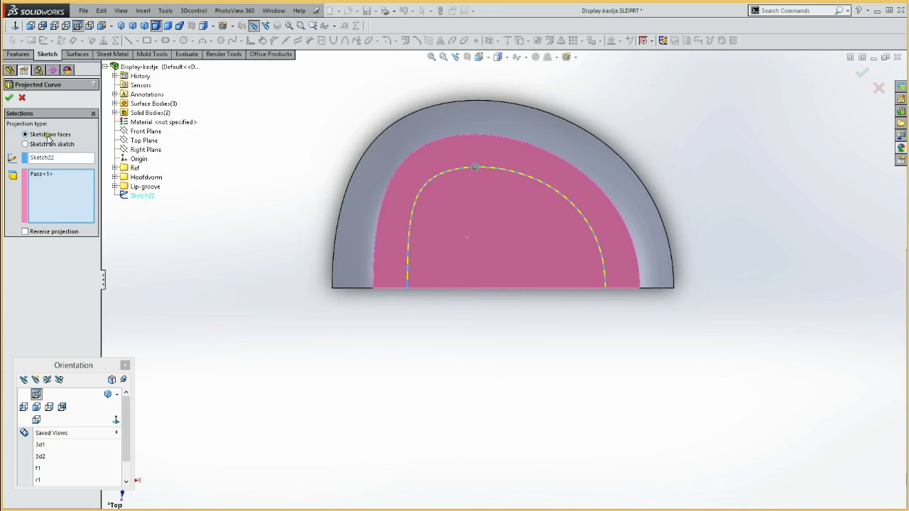
pyautogui.click(9, 97)
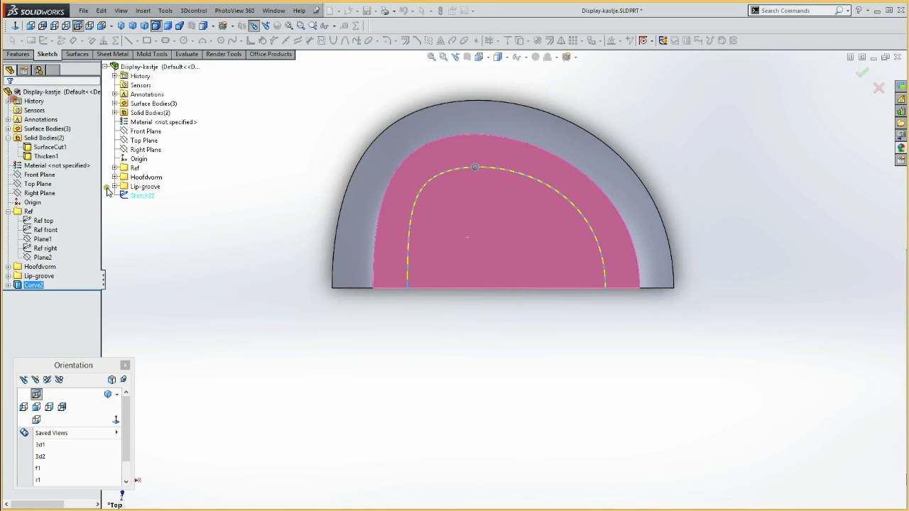
pyautogui.click(214, 314)
pyautogui.moveTo(240, 336)
pyautogui.mouseDown(button='middle')
pyautogui.moveTo(256, 194)
pyautogui.moveTo(204, 191)
pyautogui.mouseUp(button='middle')
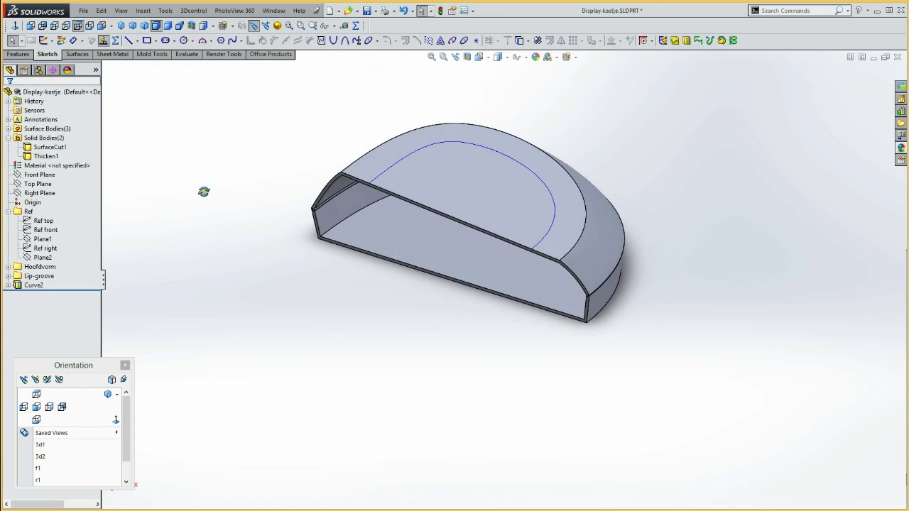
# Select the shell's flat top lip face and start a new sketch on it
pyautogui.click(389, 169)
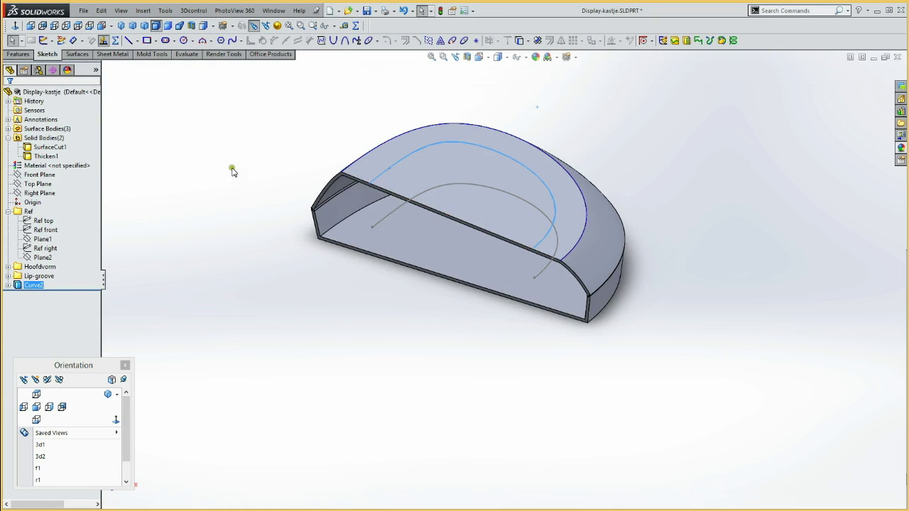
pyautogui.click(162, 296)
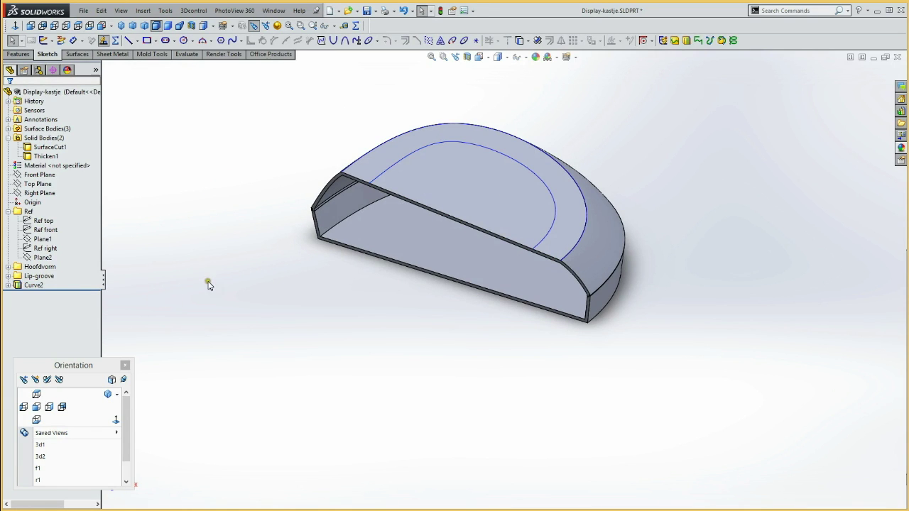
pyautogui.click(420, 189)
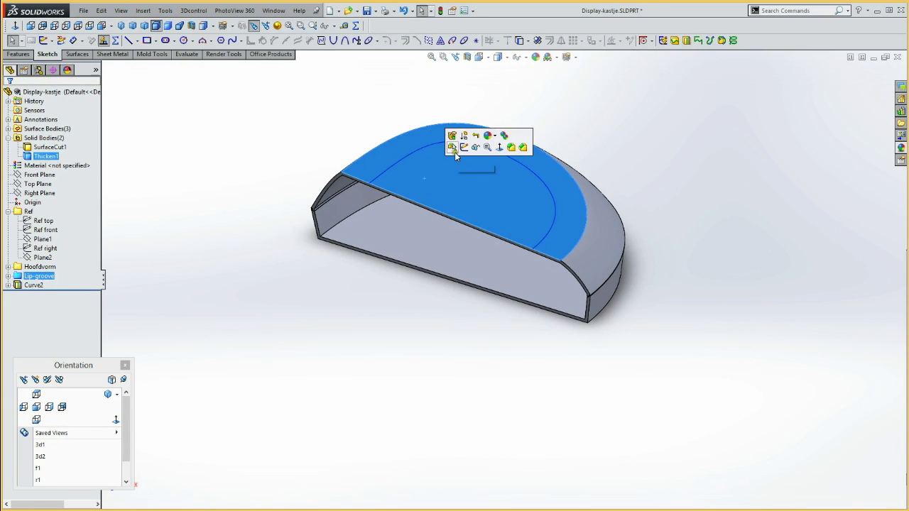
pyautogui.click(462, 150)
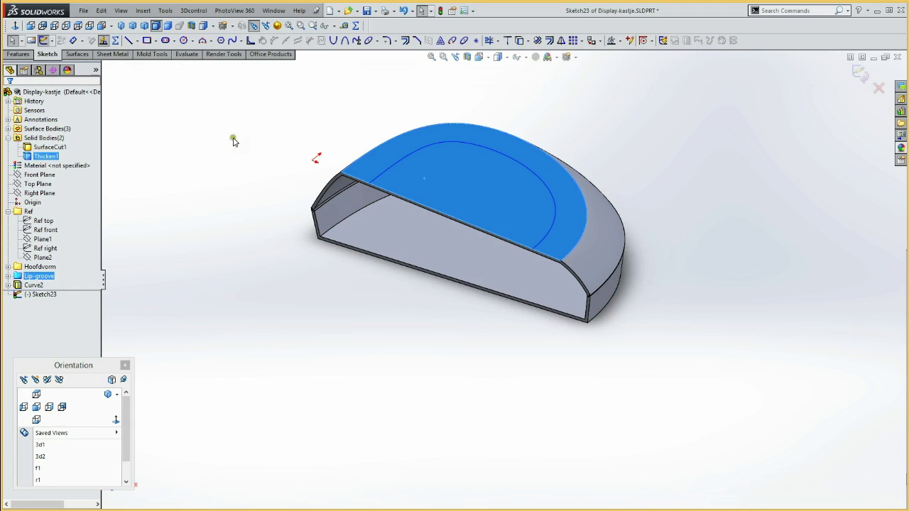
# Convert Curve2 into Sketch23 geometry and view the top face straight down
pyautogui.click(33, 285)
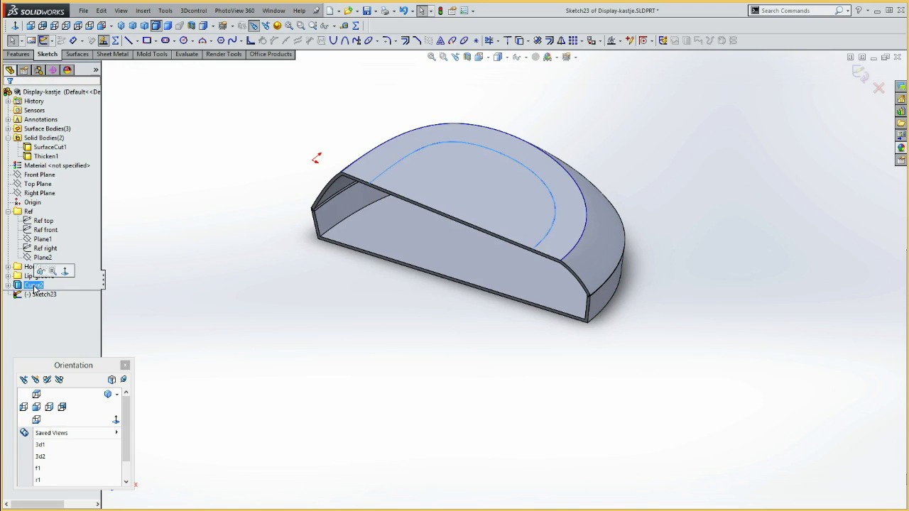
pyautogui.click(521, 41)
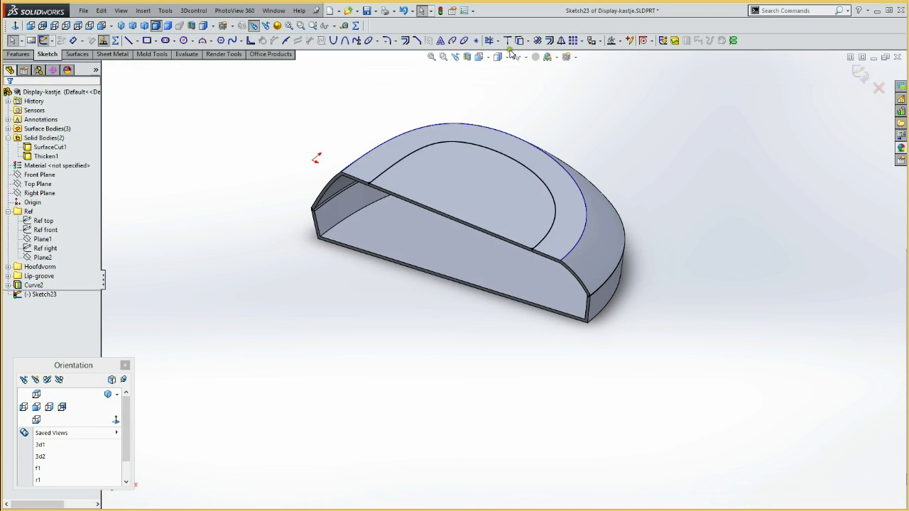
pyautogui.click(34, 285)
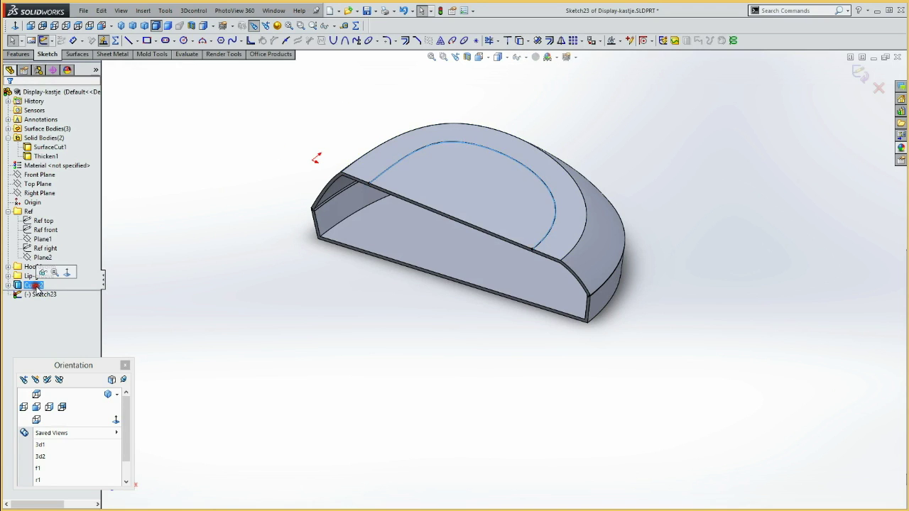
pyautogui.press('Escape')
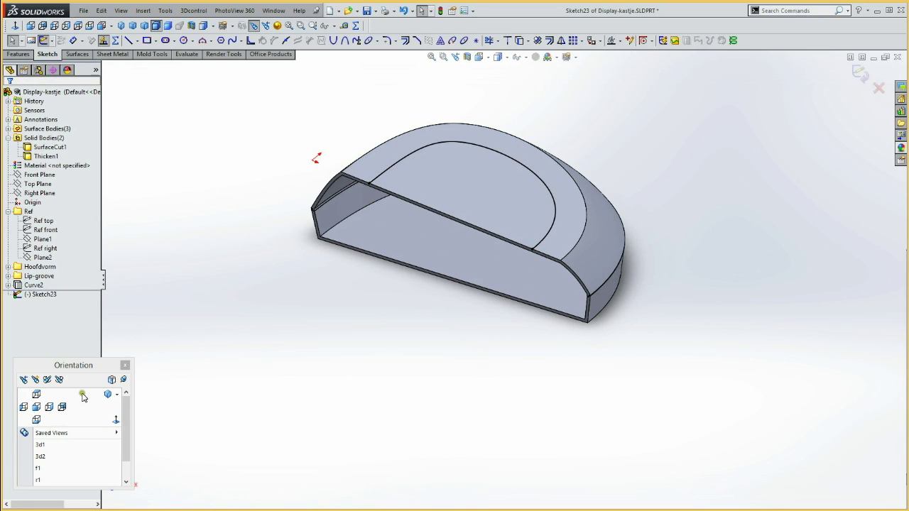
pyautogui.click(37, 395)
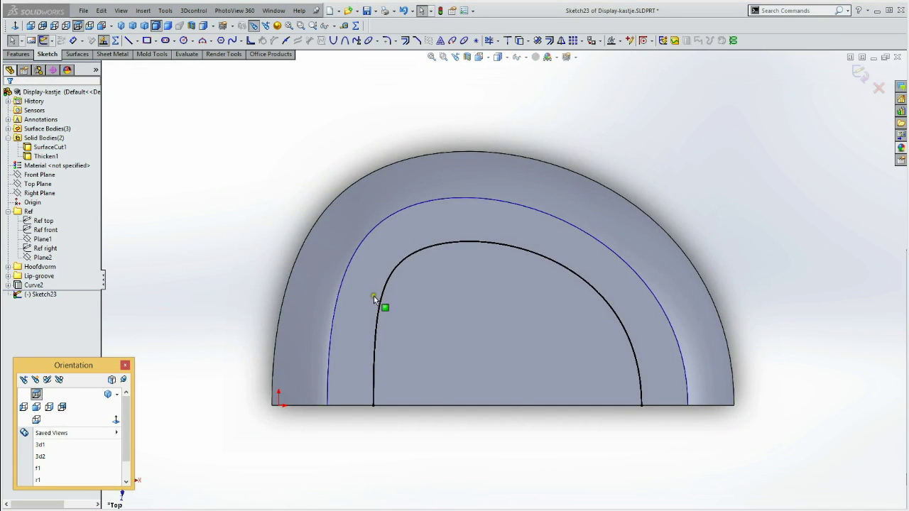
pyautogui.click(378, 348)
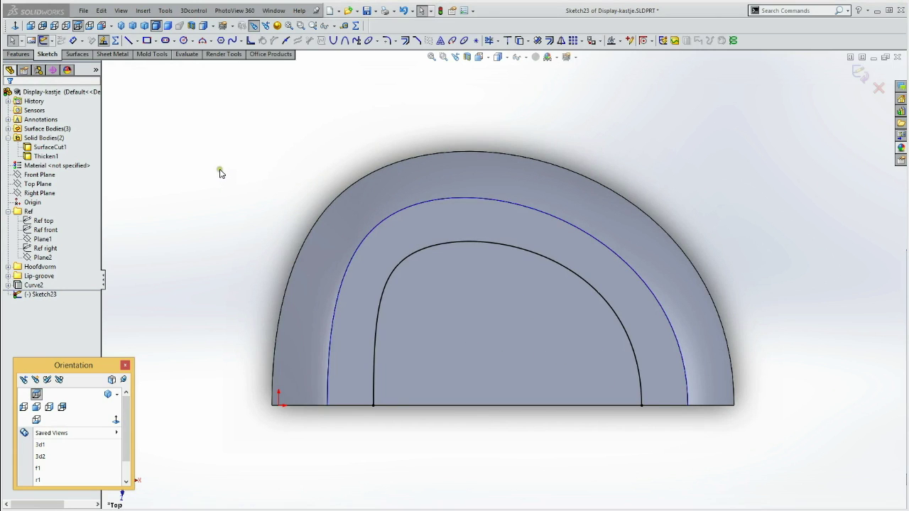
# Draw a construction line from the origin along the shell's straight bottom edge
pyautogui.press('l')
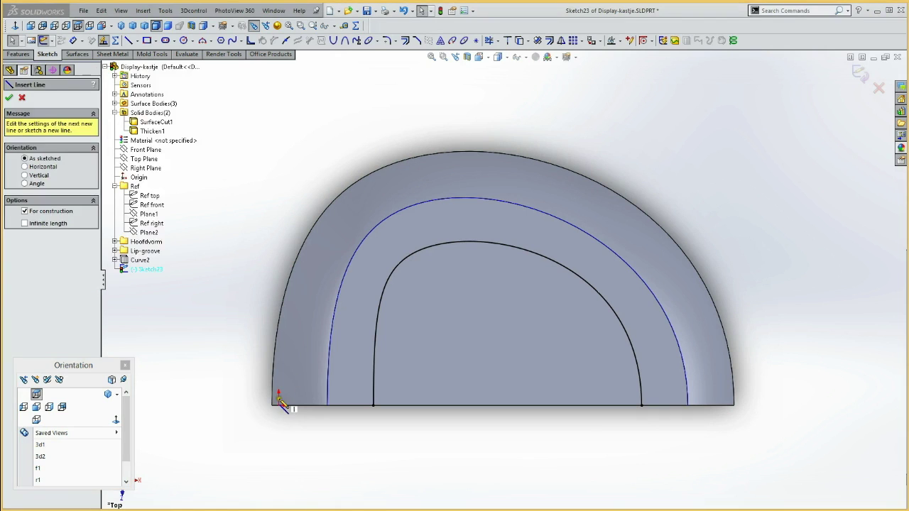
pyautogui.click(279, 404)
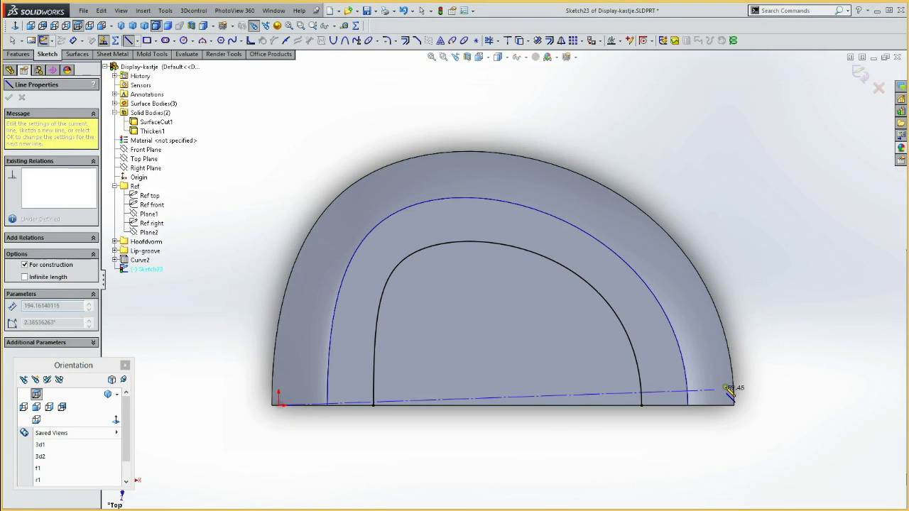
pyautogui.click(813, 406)
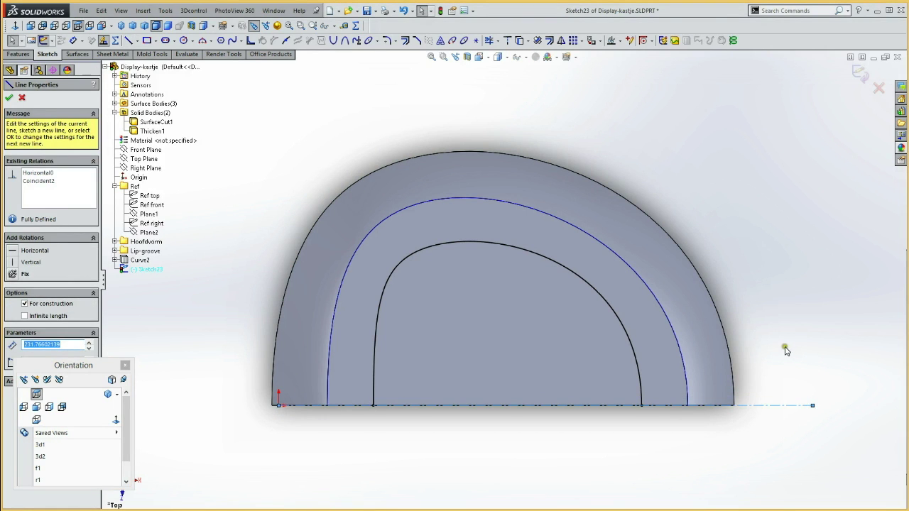
pyautogui.press('Escape')
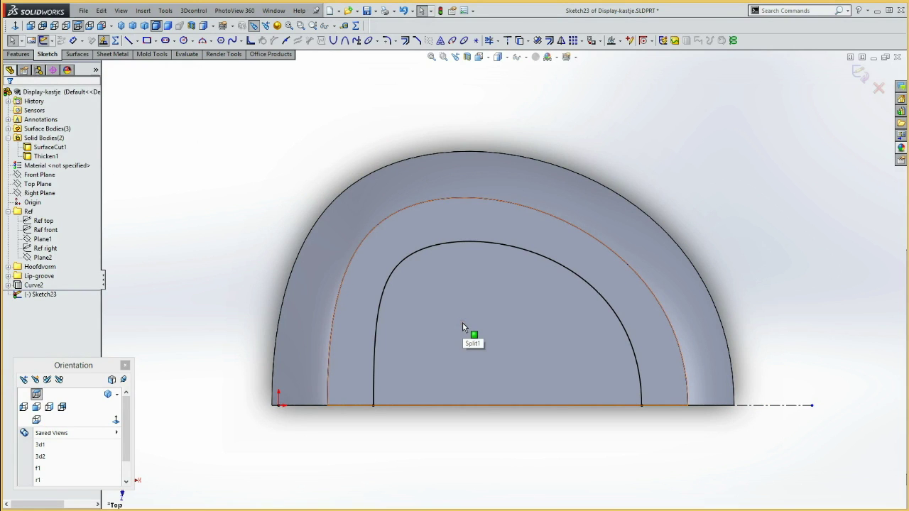
# Draw three connected lines forming an open rectangle standing on the bottom edge
pyautogui.press('l')
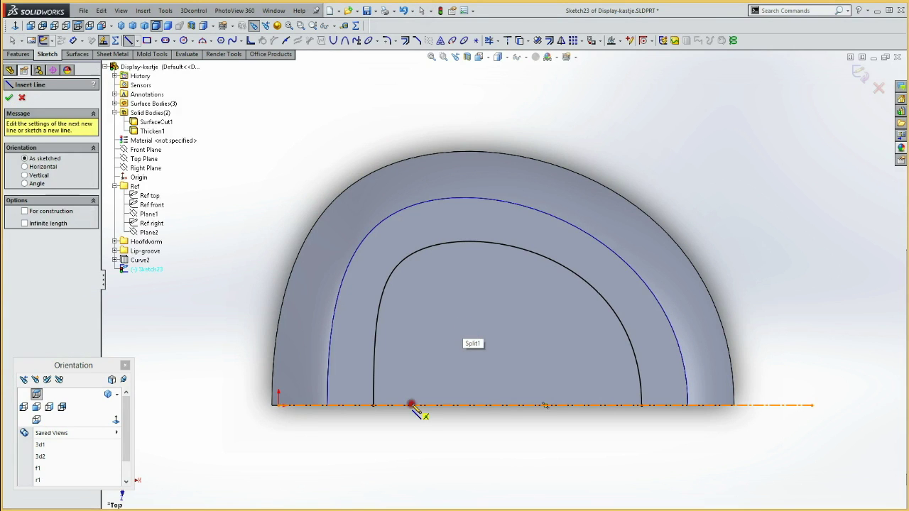
pyautogui.click(411, 405)
pyautogui.click(412, 301)
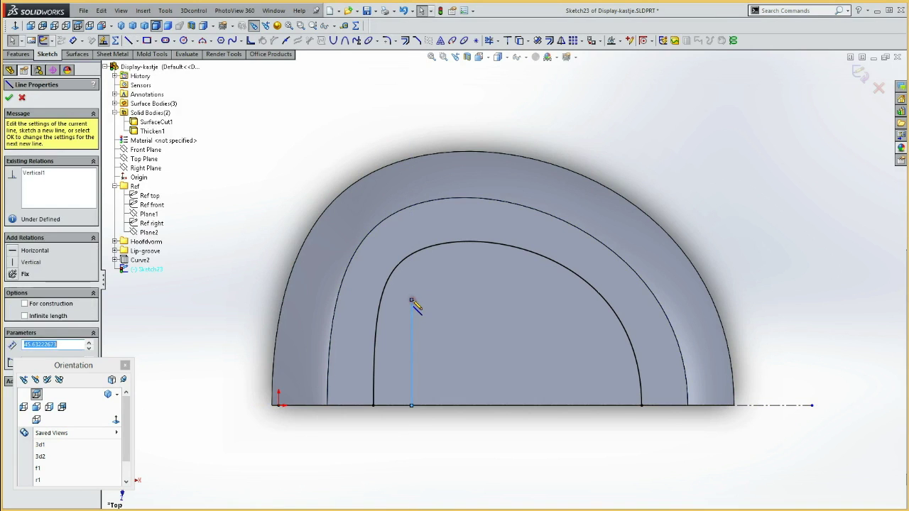
pyautogui.click(559, 302)
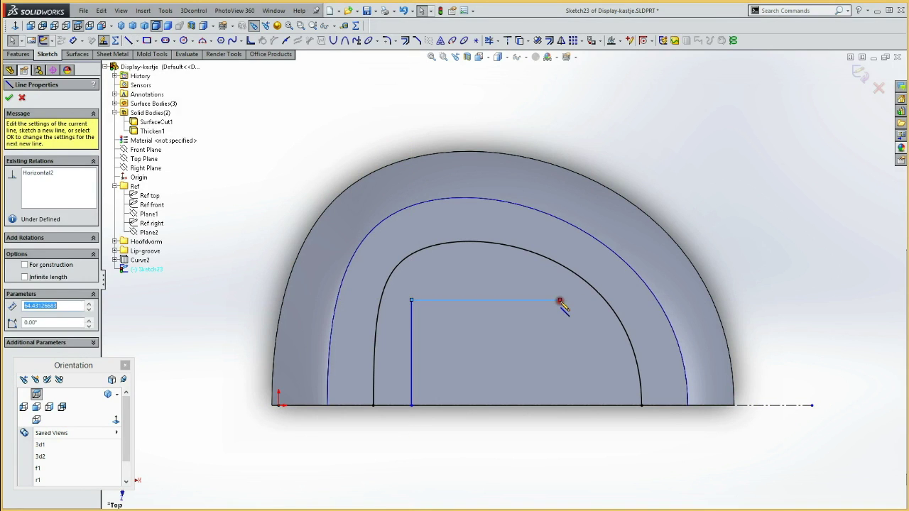
pyautogui.doubleClick(560, 406)
pyautogui.press('Escape')
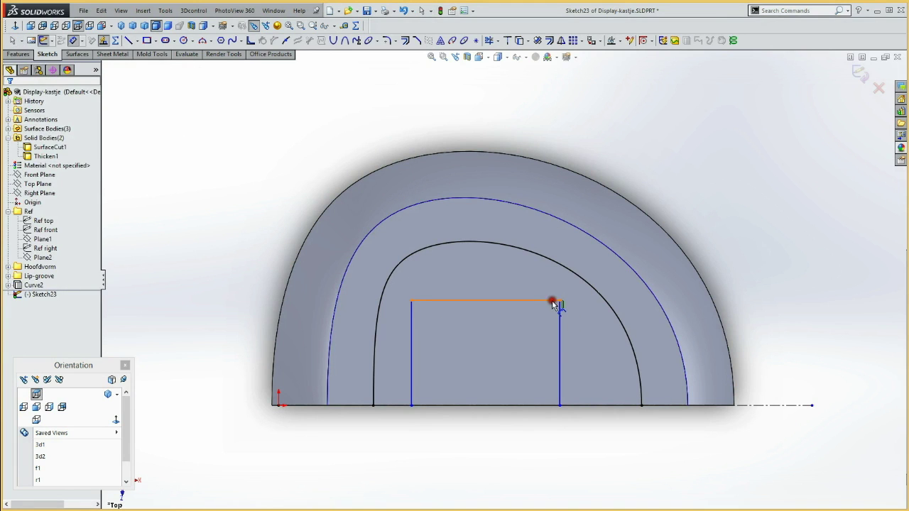
# Dimension the open rectangle to 76 mm height and 74 mm width
pyautogui.click(556, 304)
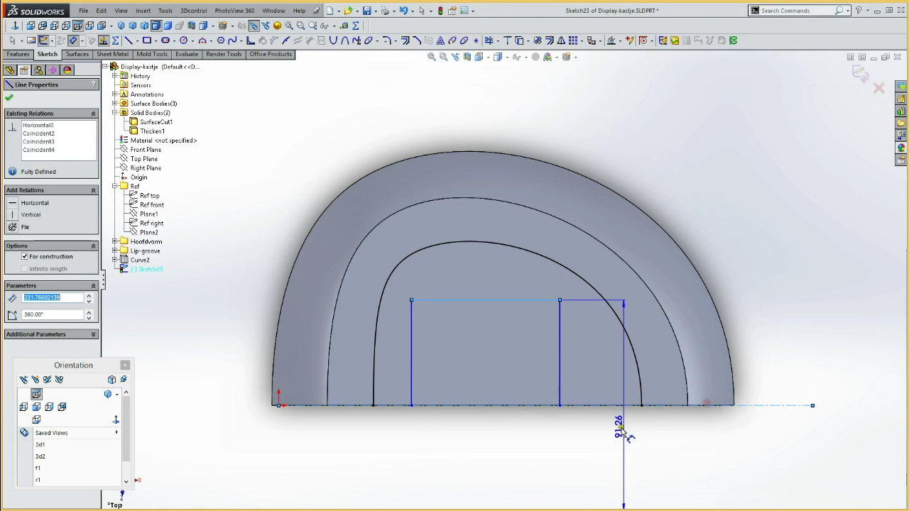
pyautogui.click(596, 439)
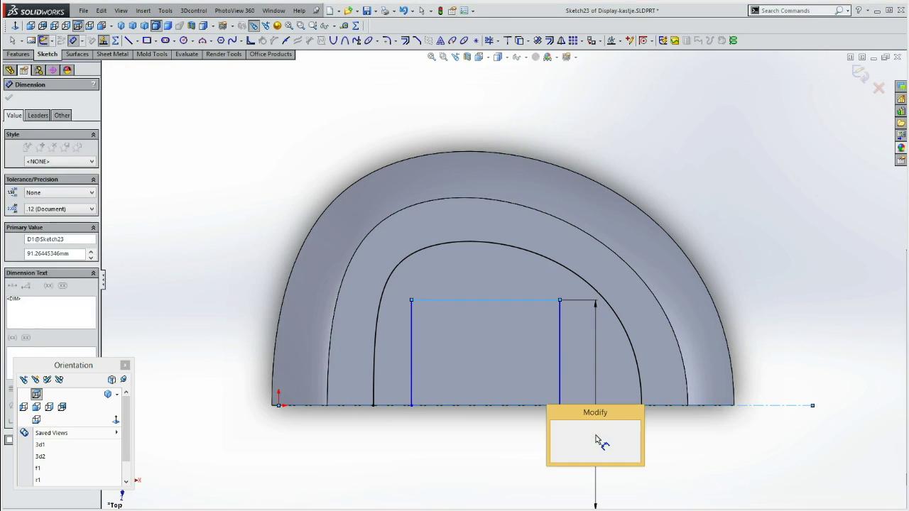
pyautogui.write('76')
pyautogui.press('Return')
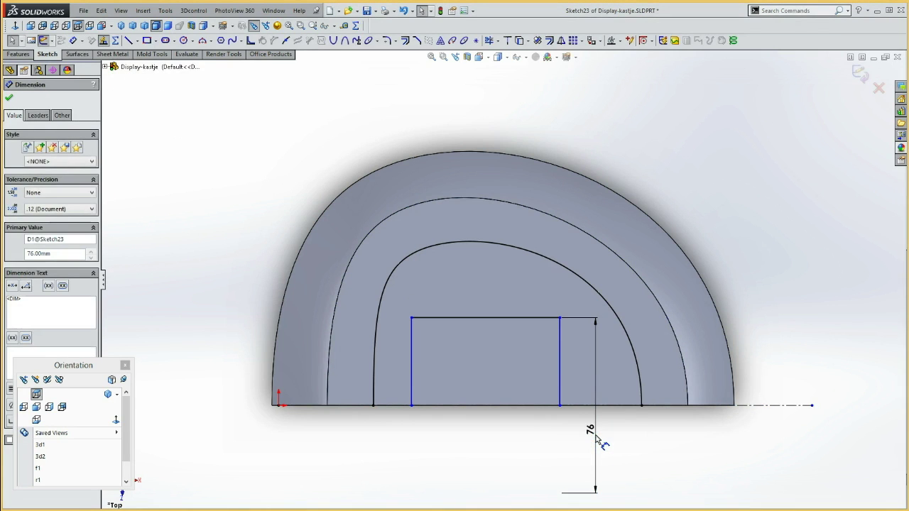
pyautogui.press('Escape')
pyautogui.click(412, 380)
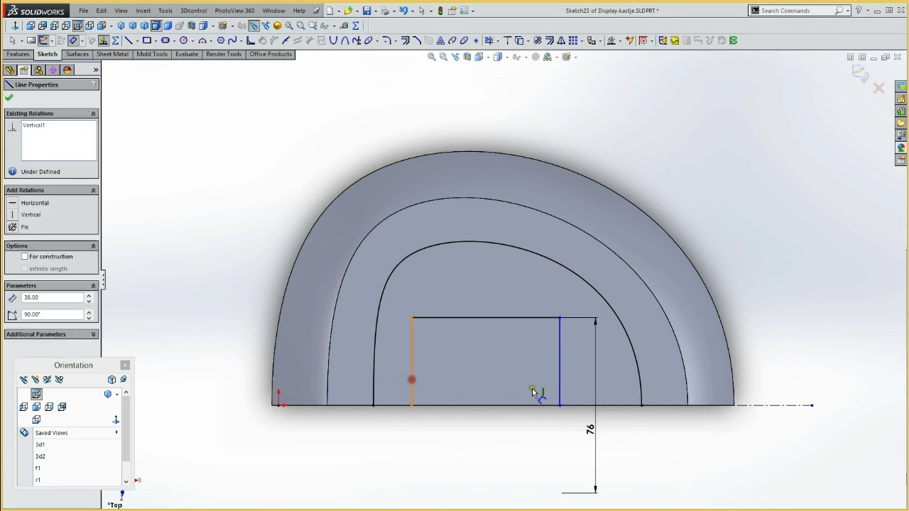
pyautogui.click(559, 389)
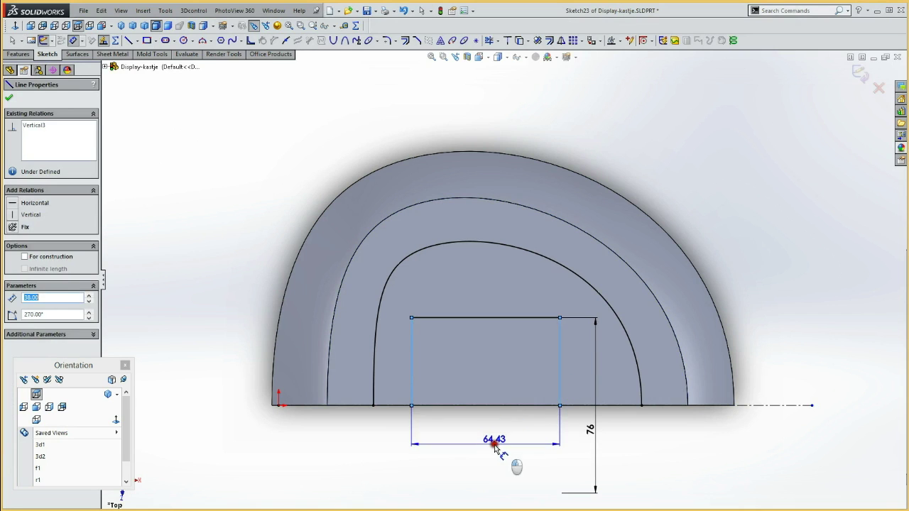
pyautogui.click(495, 448)
pyautogui.press('Return')
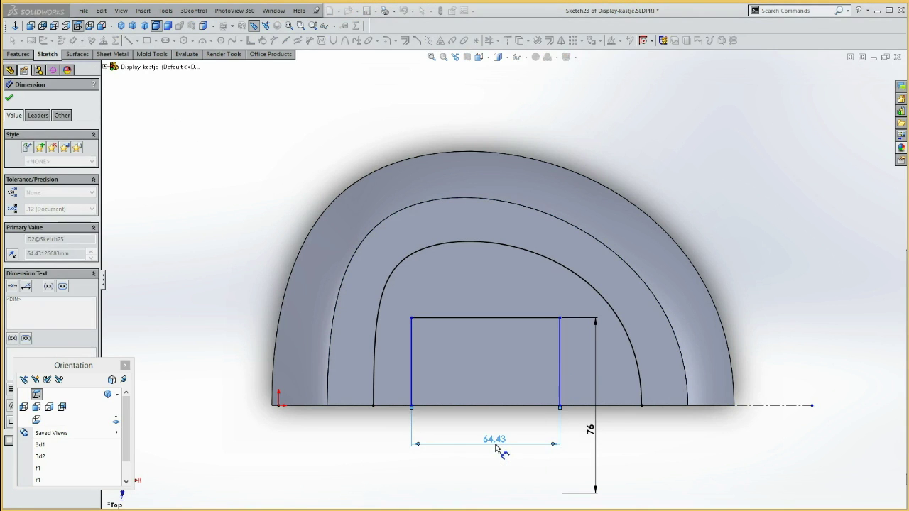
pyautogui.write('74')
pyautogui.click(363, 458)
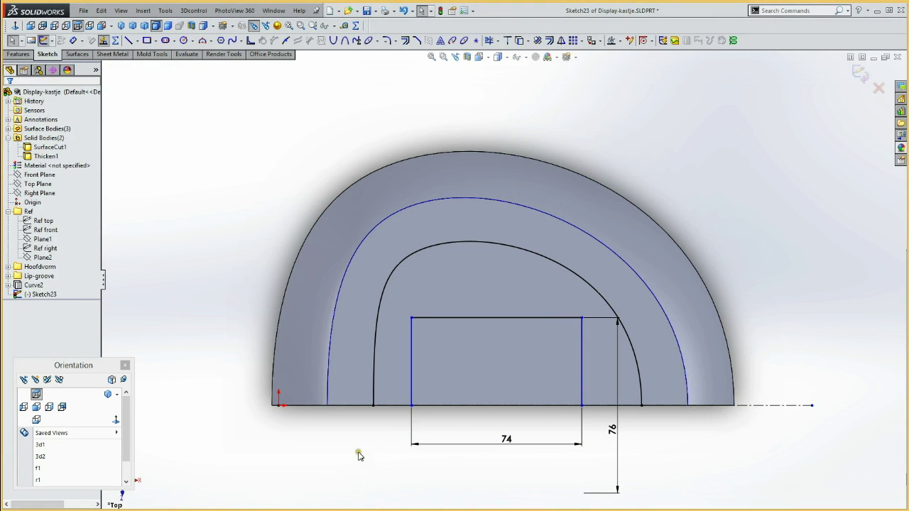
# Draw a construction line from the rectangle's top-left corner out to the groove curve
pyautogui.press('l')
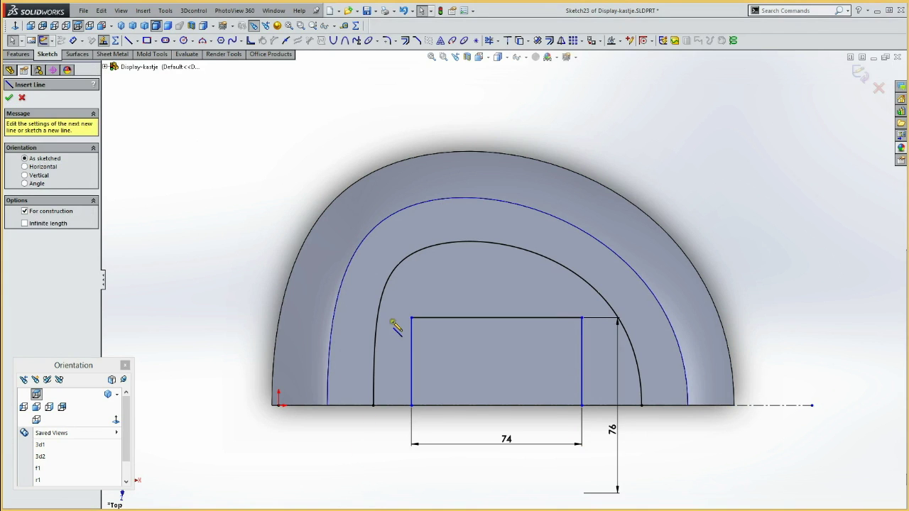
pyautogui.click(410, 318)
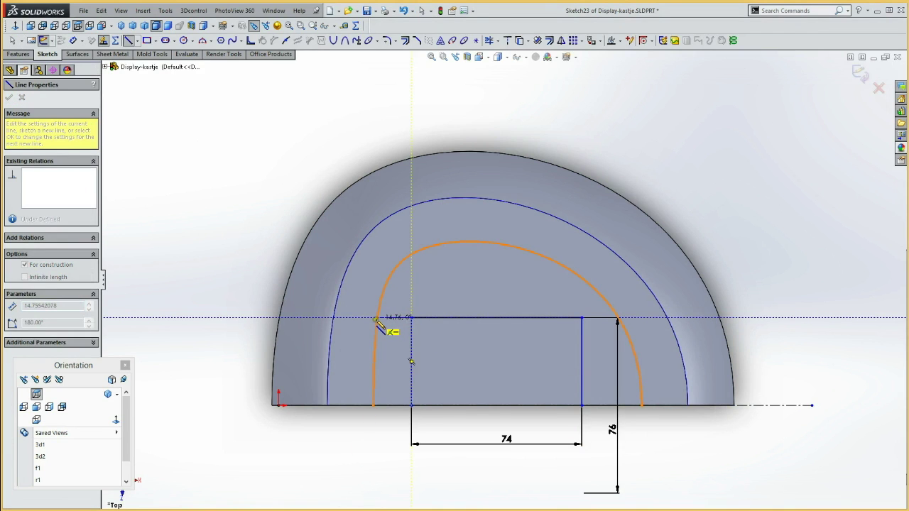
pyautogui.click(376, 318)
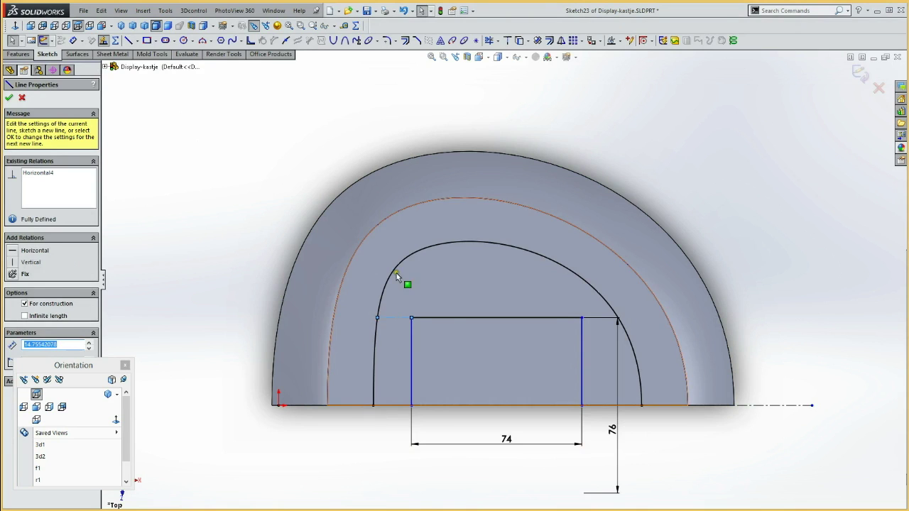
pyautogui.click(599, 316)
pyautogui.press('Escape')
pyautogui.moveTo(613, 432); pyautogui.dragTo(558, 425)
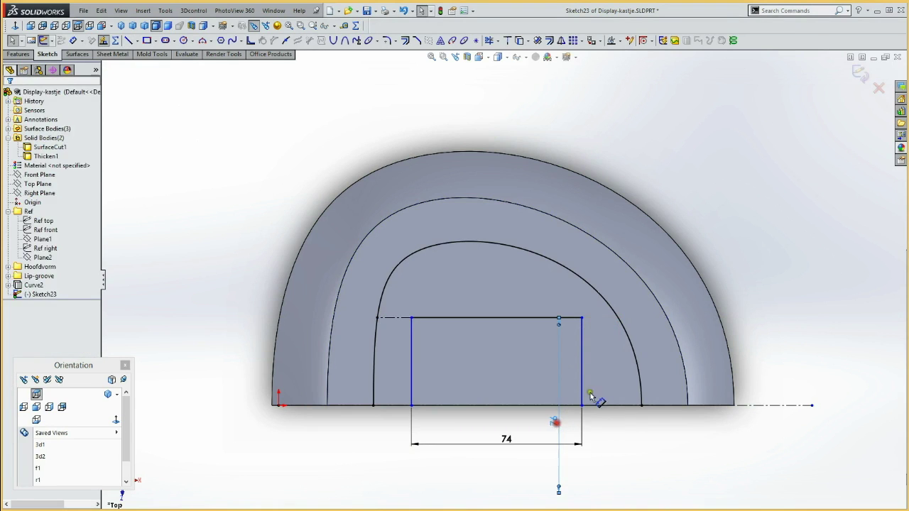
# Add a matching right construction line to the arc, make both equal, and adjust the 76 dimension
pyautogui.press('Return')
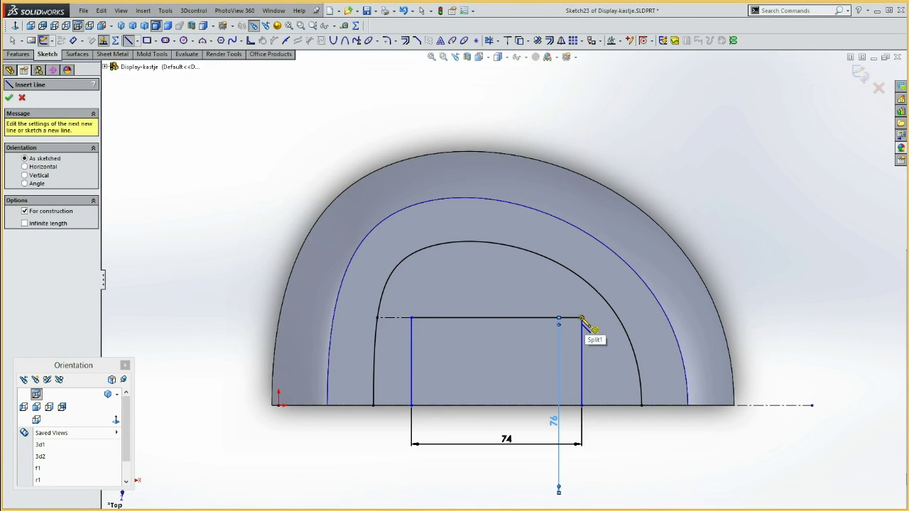
pyautogui.click(582, 320)
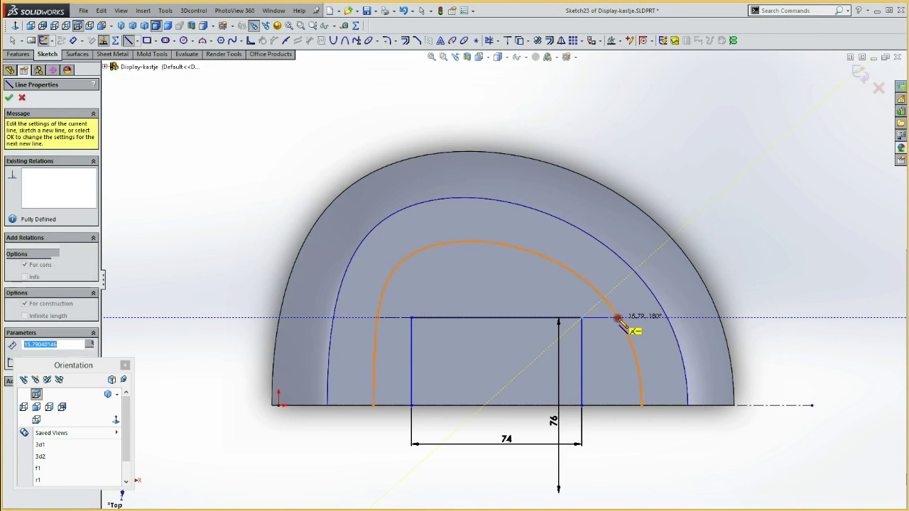
pyautogui.click(617, 318)
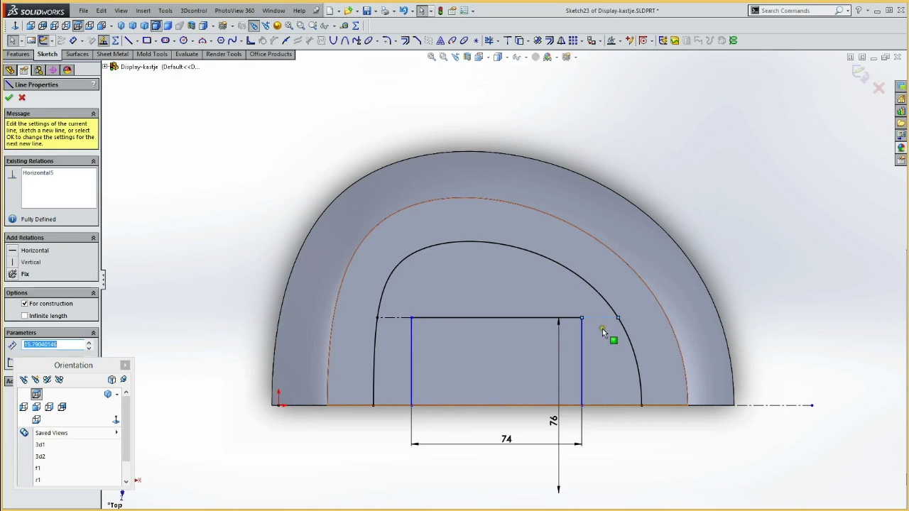
pyautogui.keyDown('ctrl'); pyautogui.click(394, 318); pyautogui.keyUp('ctrl')
pyautogui.click(483, 277)
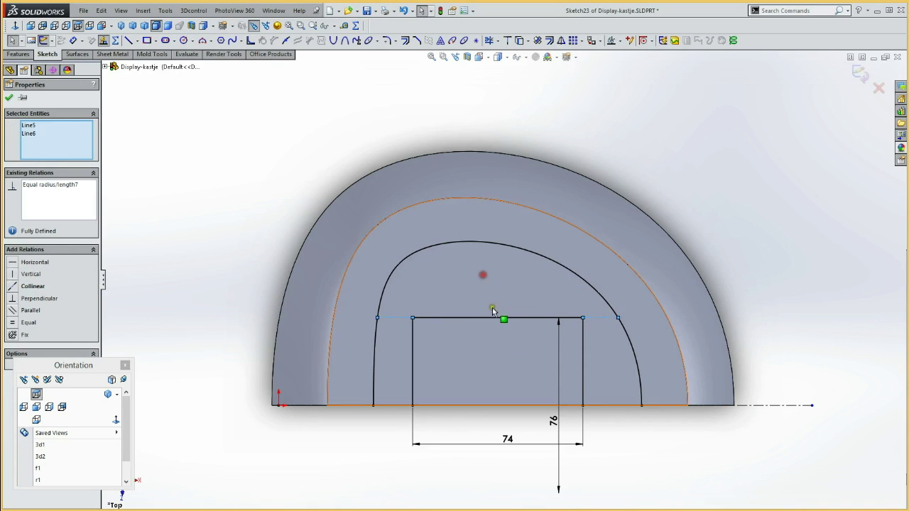
pyautogui.click(612, 481)
pyautogui.moveTo(556, 424); pyautogui.dragTo(583, 423)
pyautogui.click(608, 420)
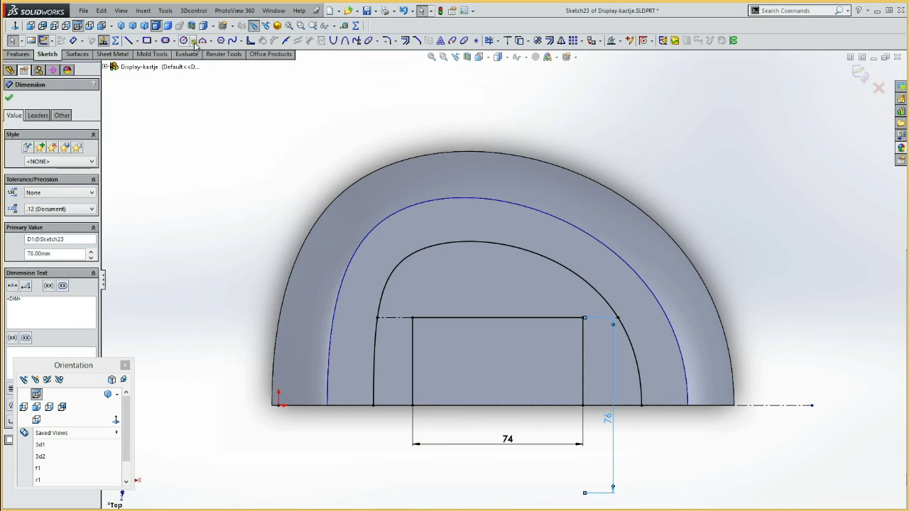
# Draw three vertical ellipses side by side outside the shell outline
pyautogui.click(462, 41)
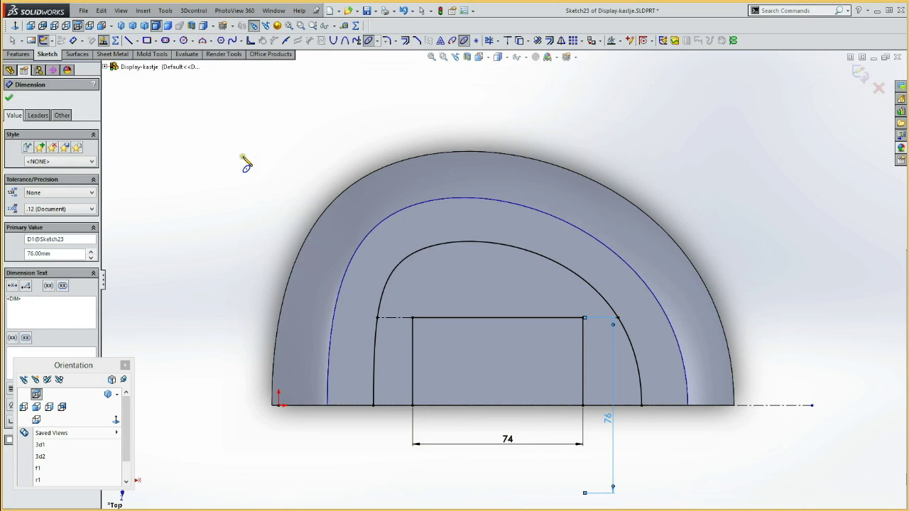
pyautogui.click(243, 157)
pyautogui.click(242, 209)
pyautogui.click(267, 174)
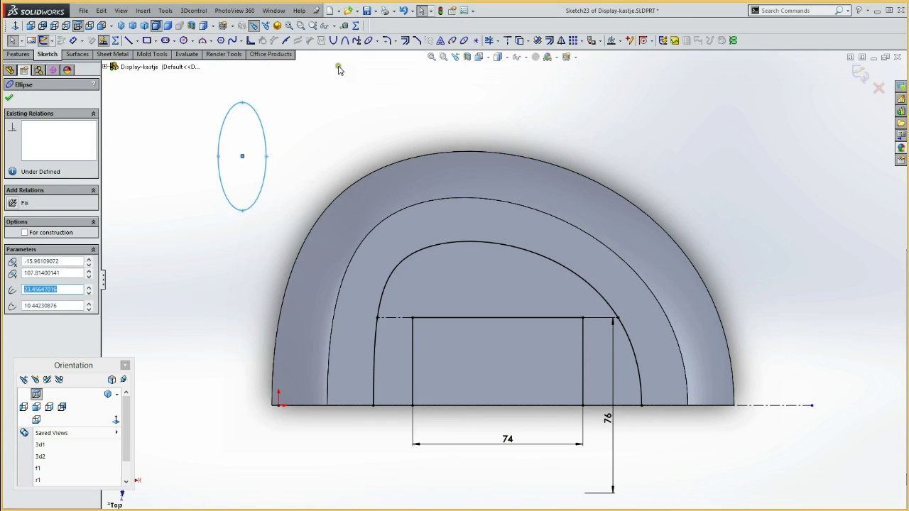
pyautogui.click(463, 41)
pyautogui.click(343, 107)
pyautogui.click(343, 169)
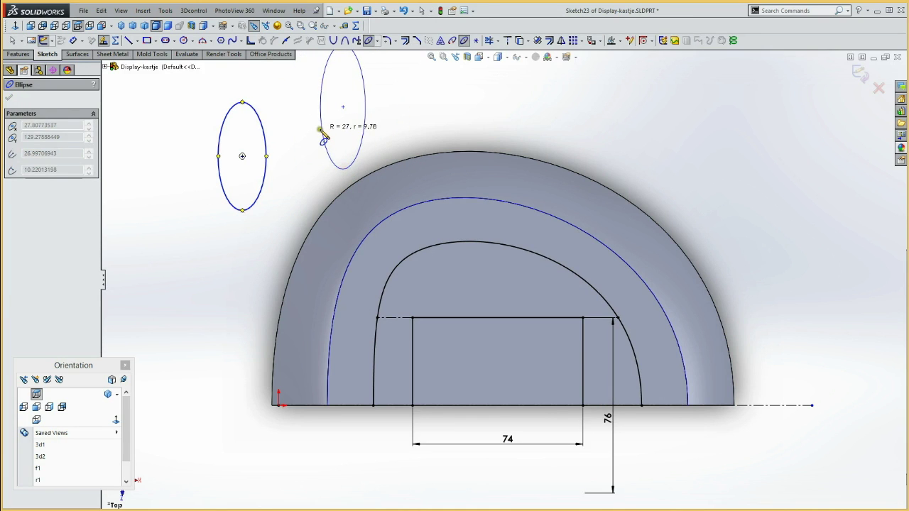
pyautogui.click(321, 142)
pyautogui.click(291, 164)
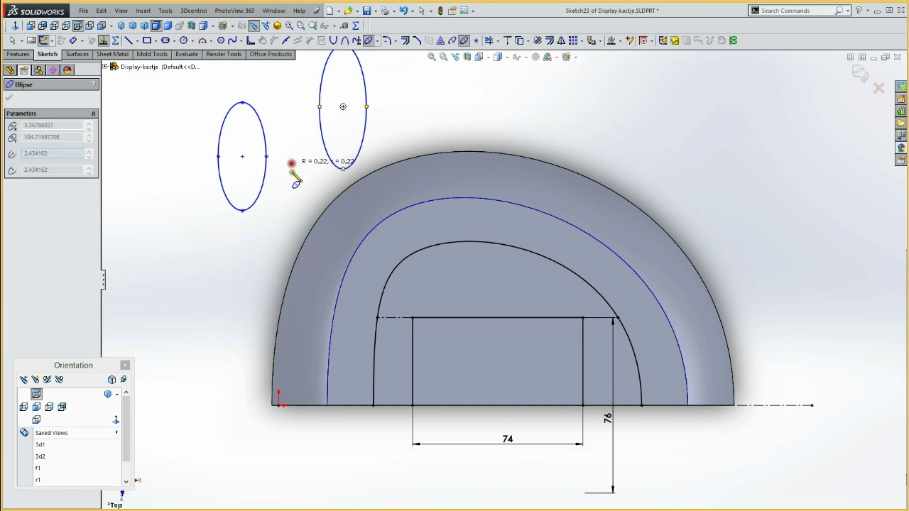
pyautogui.click(291, 224)
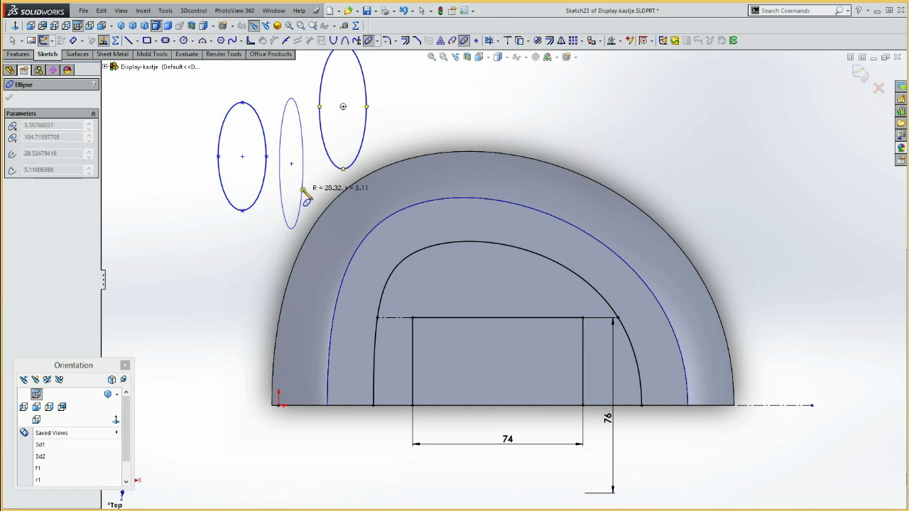
pyautogui.click(307, 192)
pyautogui.press('Escape')
pyautogui.press('Escape')
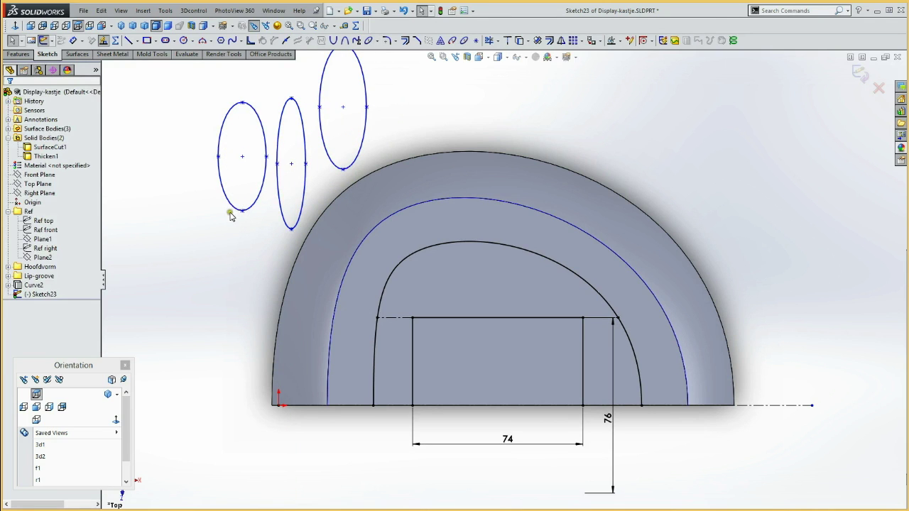
# Draw vertical and horizontal construction centerlines across the left ellipse
pyautogui.press('l')
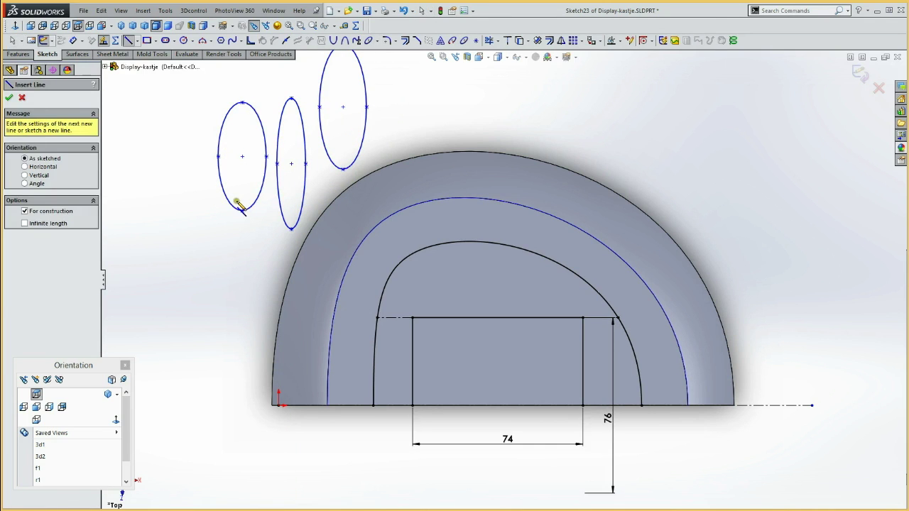
pyautogui.click(242, 210)
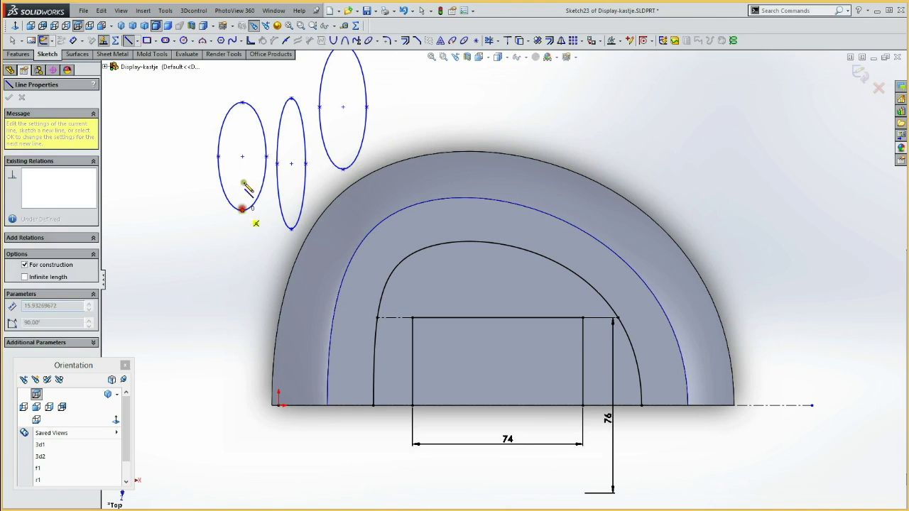
pyautogui.click(242, 101)
pyautogui.click(218, 155)
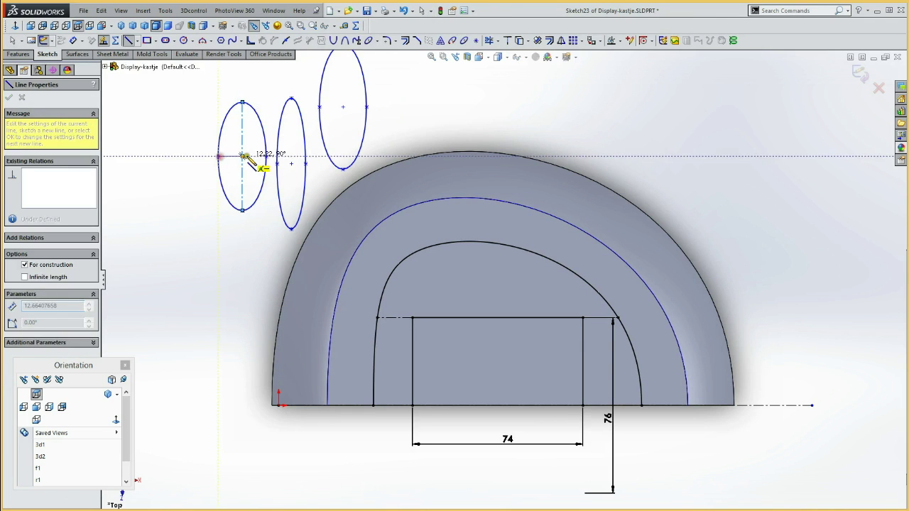
pyautogui.doubleClick(267, 156)
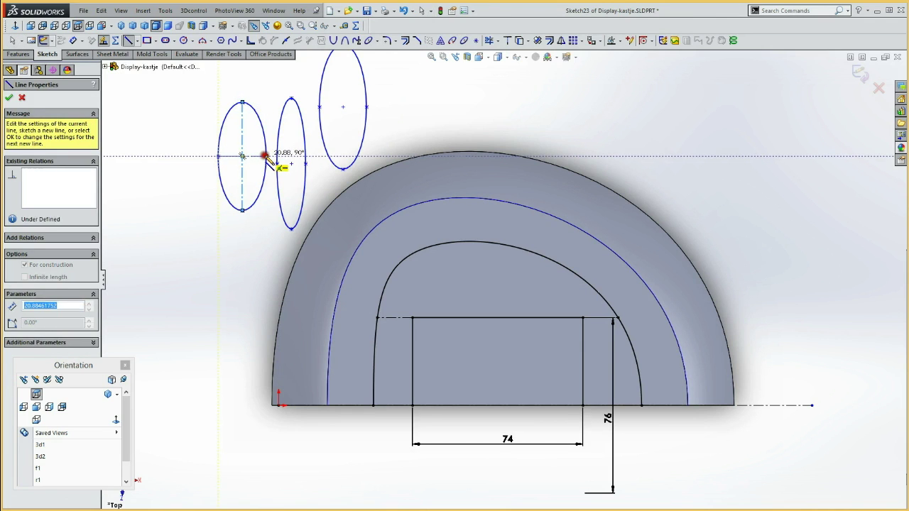
# Add vertical and horizontal centerlines through the middle and tall ellipses' centres
pyautogui.click(291, 228)
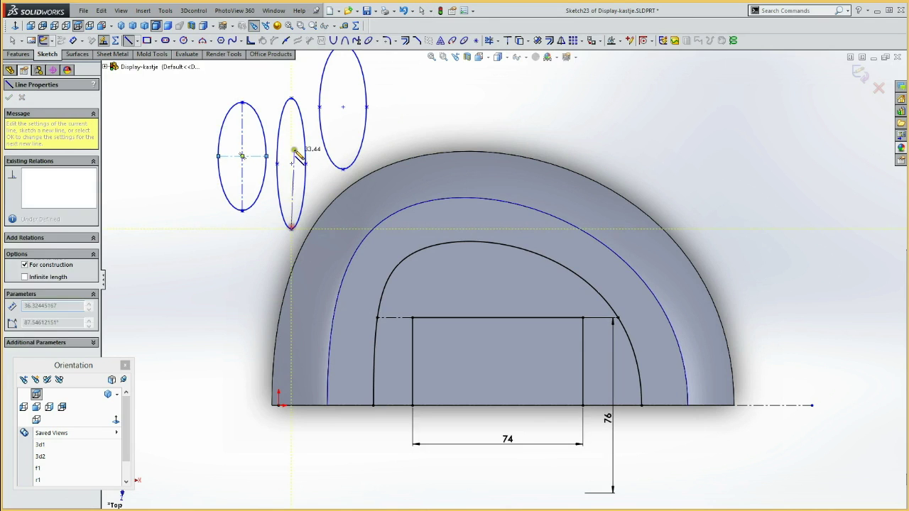
pyautogui.doubleClick(292, 101)
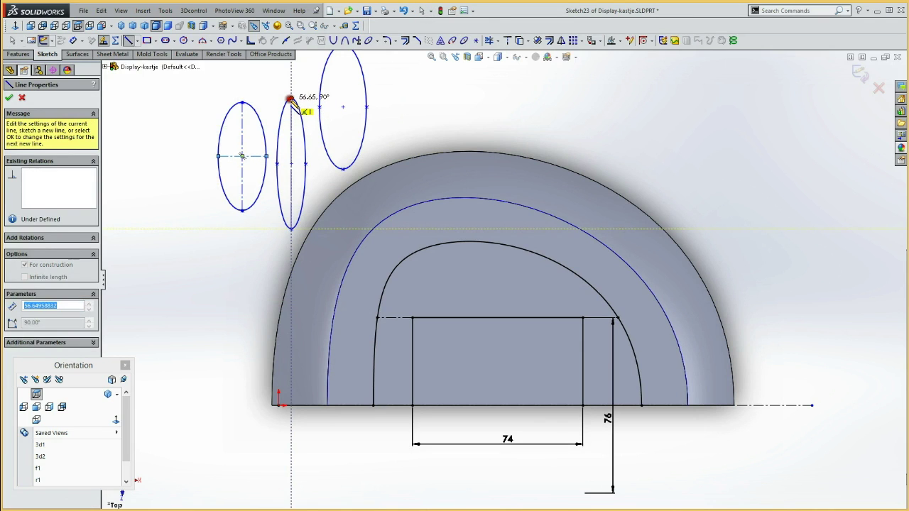
pyautogui.click(291, 163)
pyautogui.doubleClick(305, 163)
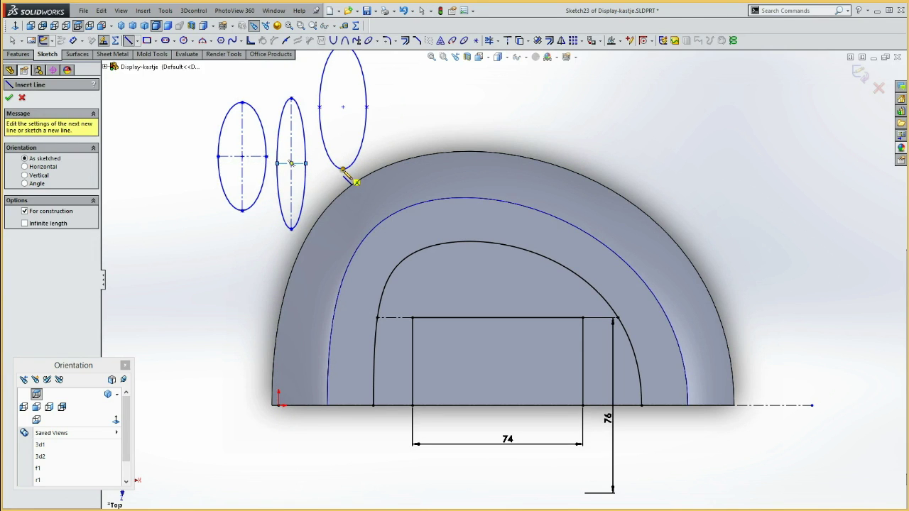
pyautogui.click(343, 169)
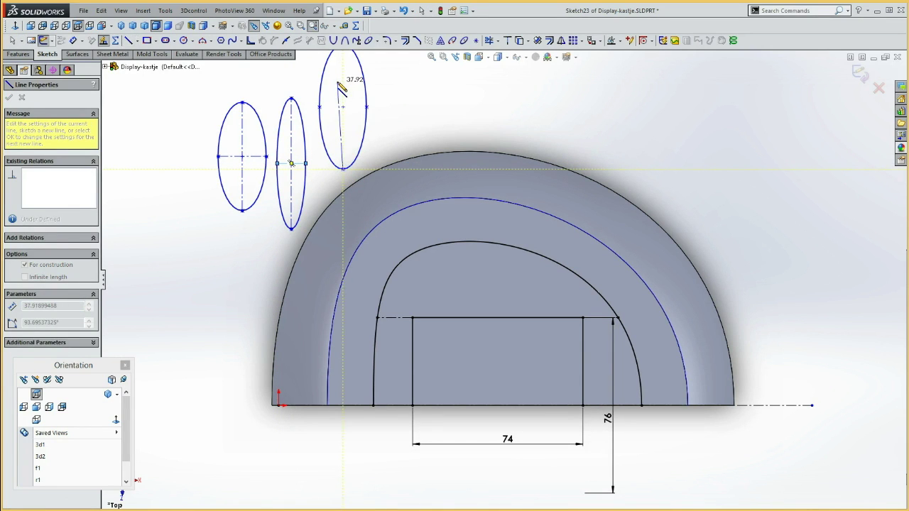
pyautogui.scroll(2, 345, 92)
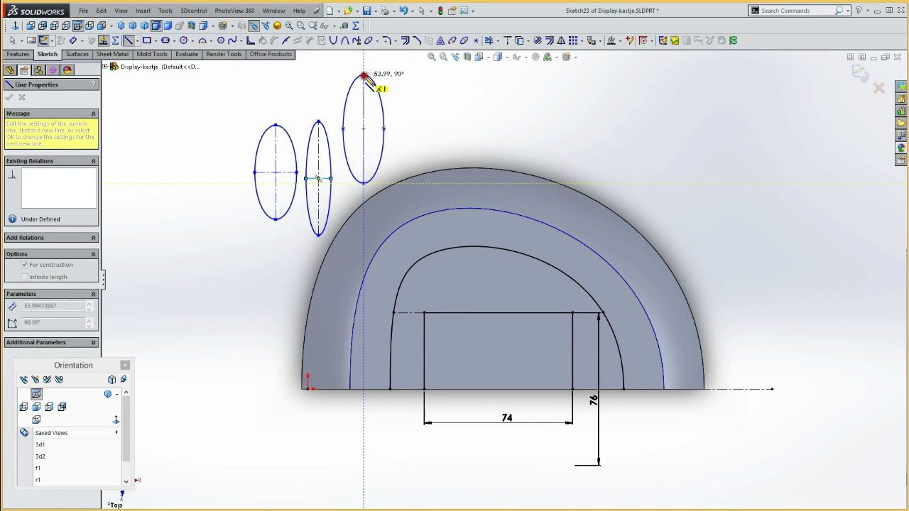
pyautogui.doubleClick(363, 75)
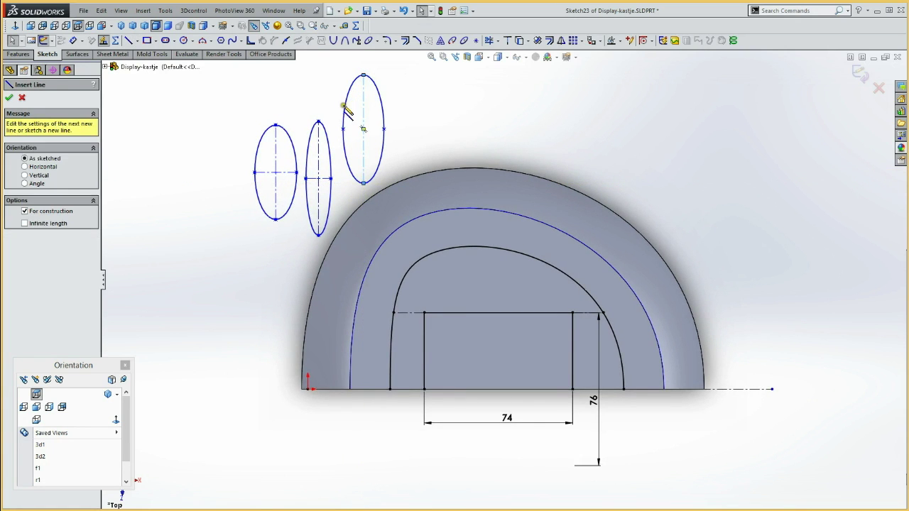
pyautogui.click(363, 128)
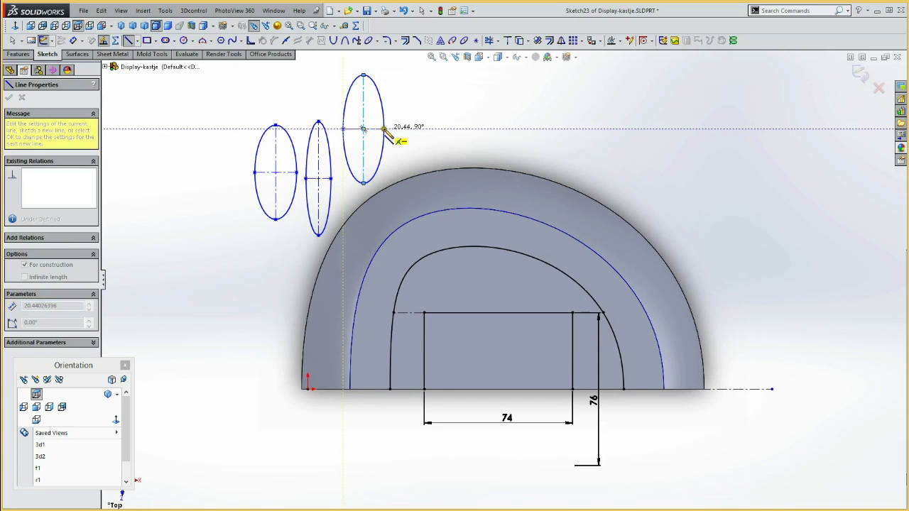
pyautogui.doubleClick(382, 130)
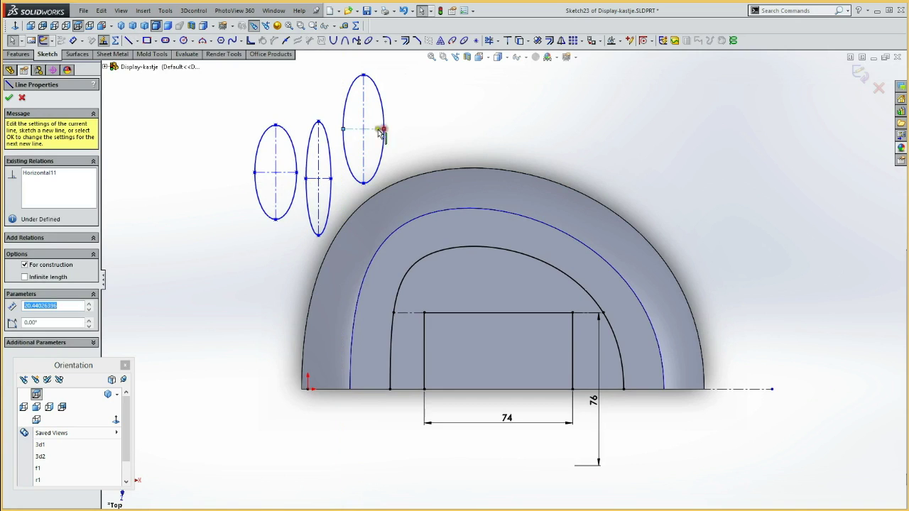
# Select the horizontal axes of all three ellipses
pyautogui.doubleClick(296, 173)
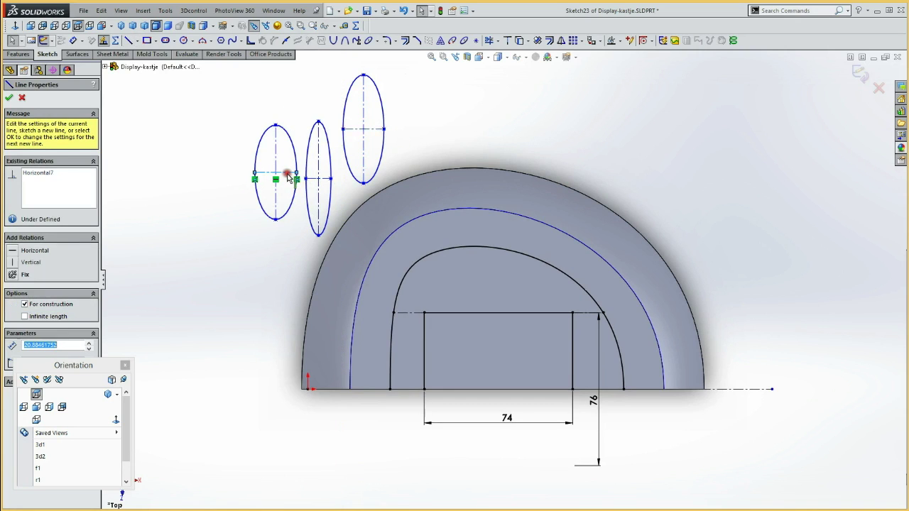
pyautogui.doubleClick(325, 182)
pyautogui.keyDown('ctrl'); pyautogui.click(353, 130); pyautogui.keyUp('ctrl')
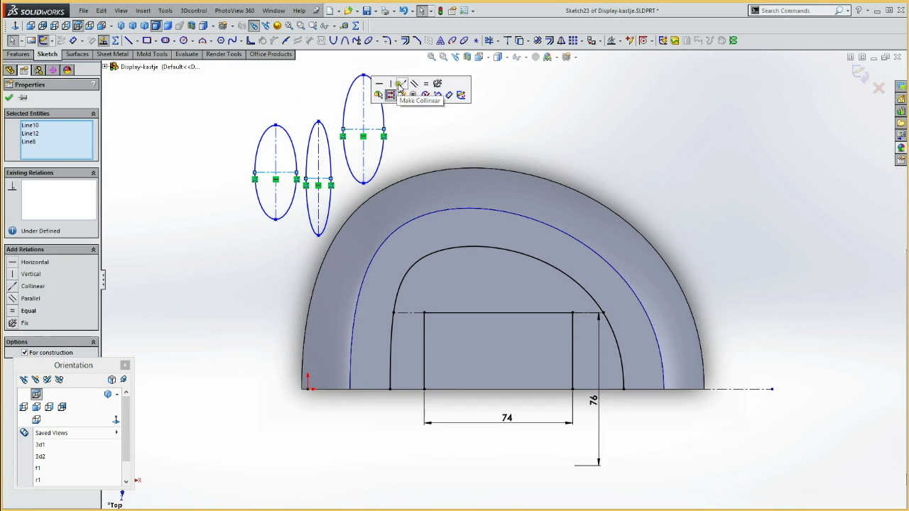
# Make the three horizontal axes equal, then the three vertical axes equal
pyautogui.click(426, 89)
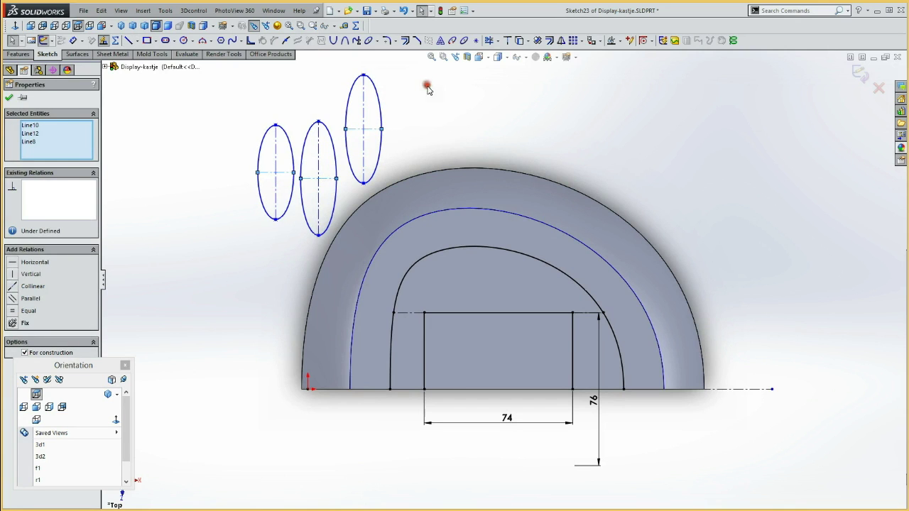
pyautogui.click(276, 165)
pyautogui.keyDown('ctrl'); pyautogui.click(318, 160); pyautogui.keyUp('ctrl')
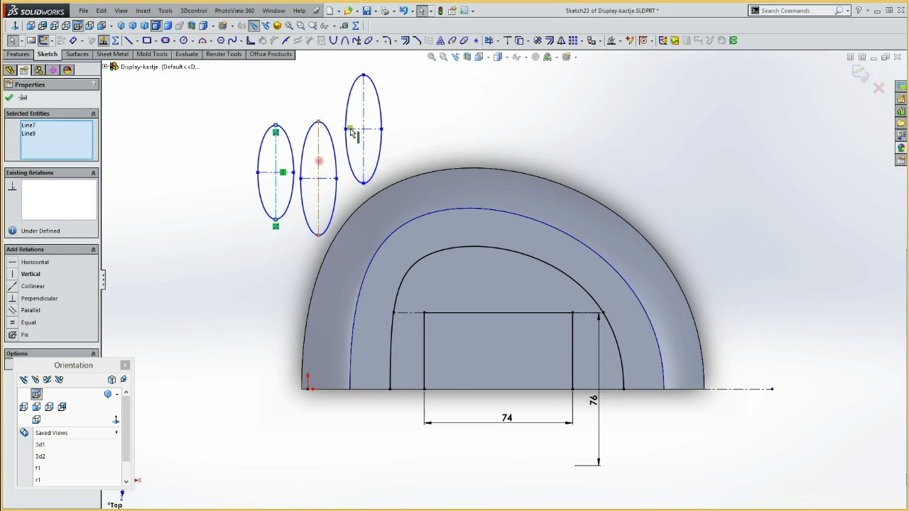
pyautogui.keyDown('ctrl'); pyautogui.click(364, 119); pyautogui.keyUp('ctrl')
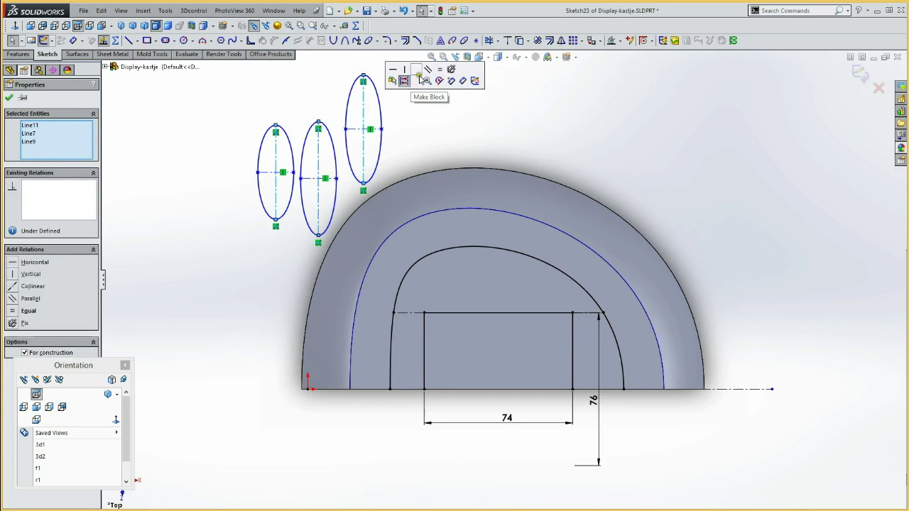
pyautogui.click(440, 71)
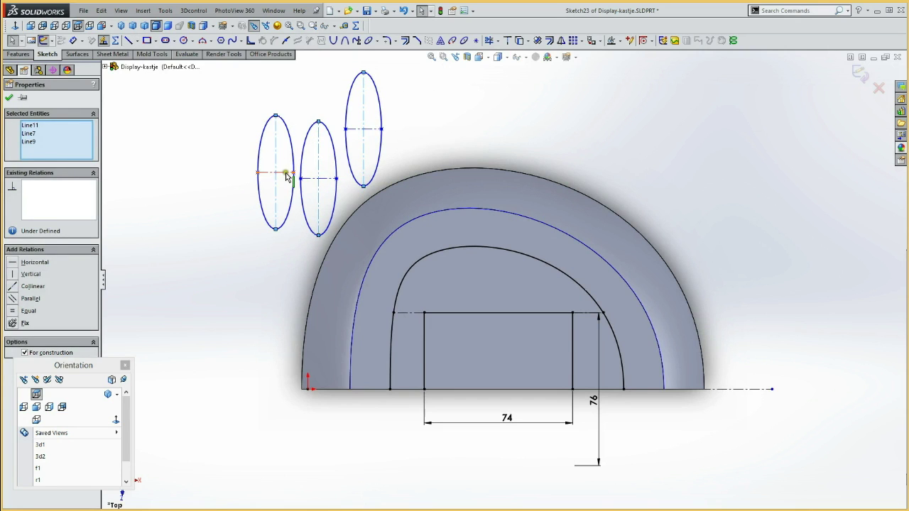
# Make the three ellipses' horizontal axes collinear
pyautogui.click(287, 173)
pyautogui.keyDown('ctrl'); pyautogui.click(319, 178); pyautogui.keyUp('ctrl')
pyautogui.click(354, 128)
pyautogui.keyDown('ctrl'); pyautogui.click(355, 130); pyautogui.keyUp('ctrl')
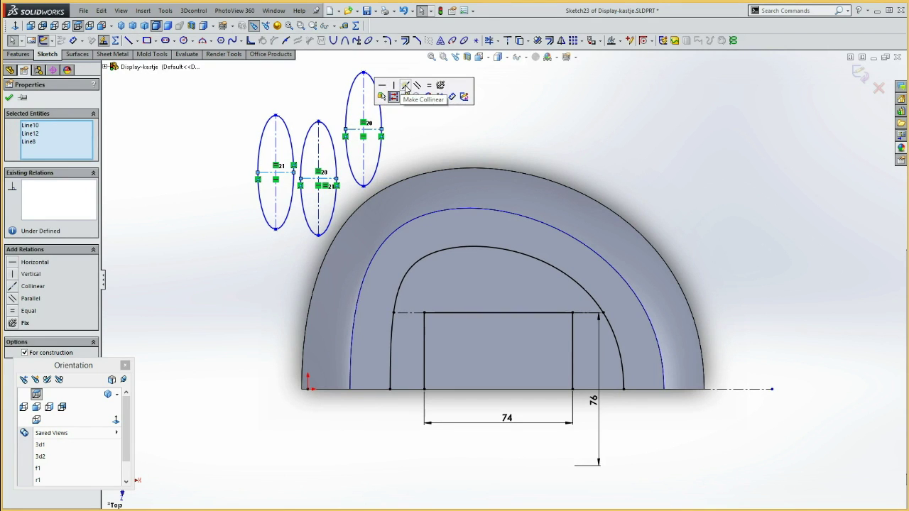
pyautogui.click(407, 88)
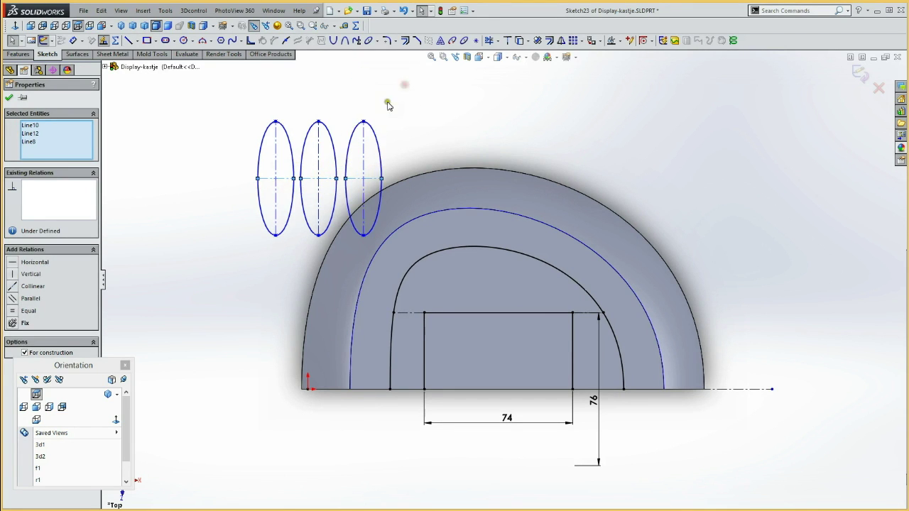
pyautogui.click(236, 130)
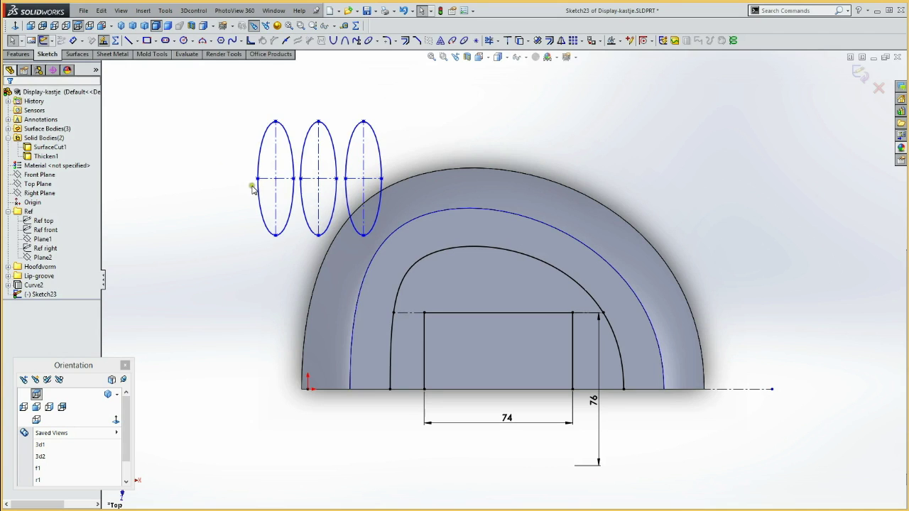
# Dimension the first ellipse's vertical axis to 16, then zoom in on the ellipses
pyautogui.press('d')
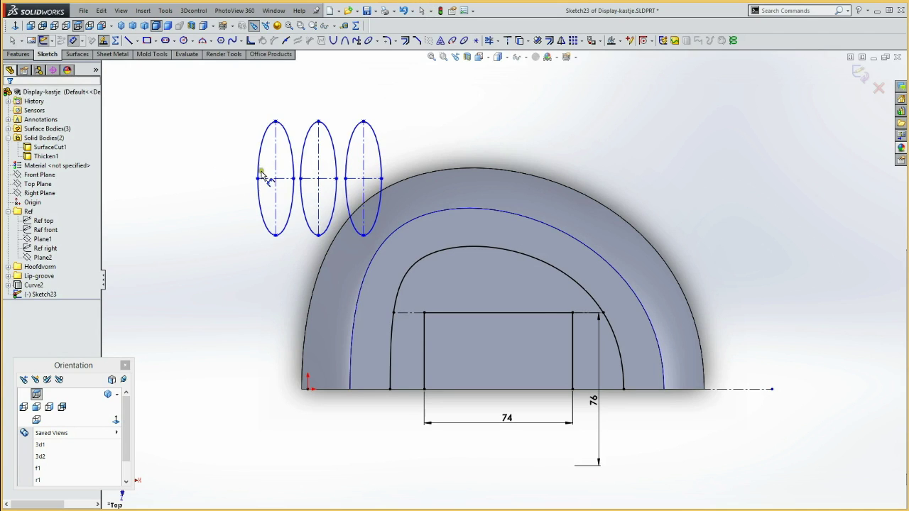
pyautogui.click(277, 211)
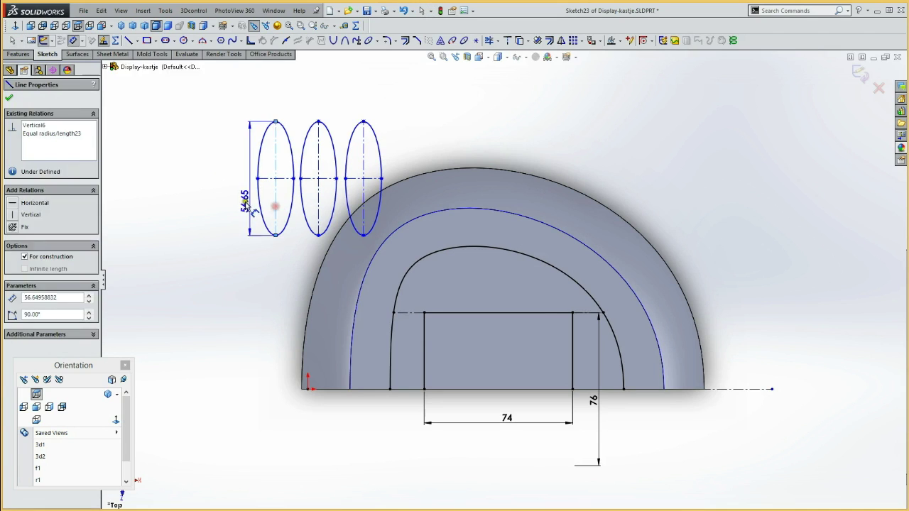
pyautogui.click(240, 206)
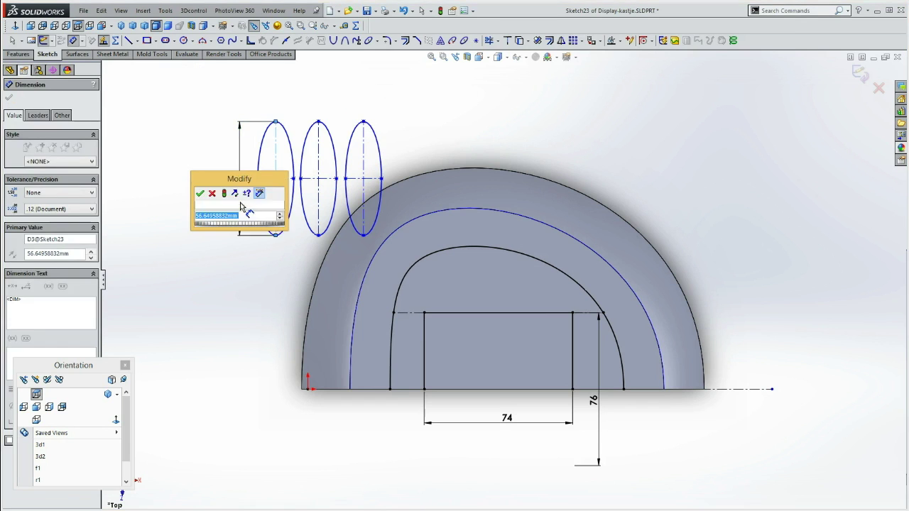
pyautogui.write('16')
pyautogui.press('Return')
pyautogui.press('Escape')
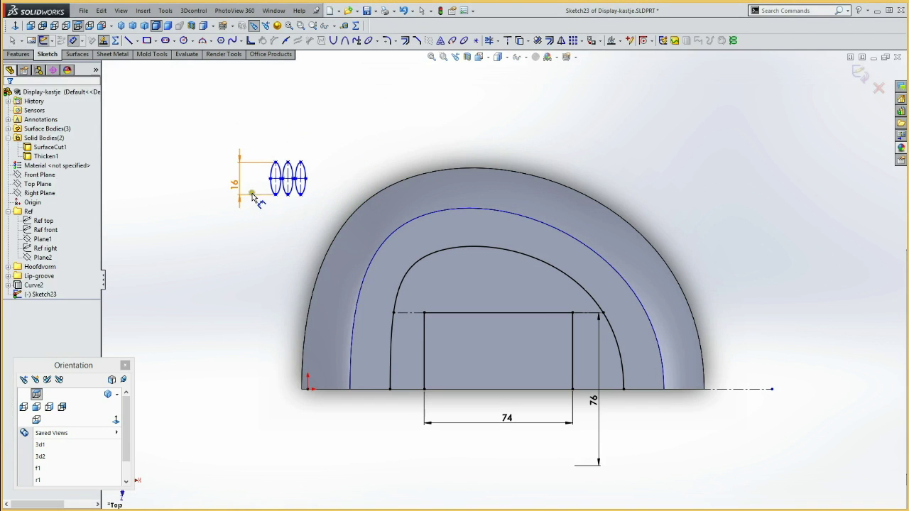
pyautogui.click(271, 179)
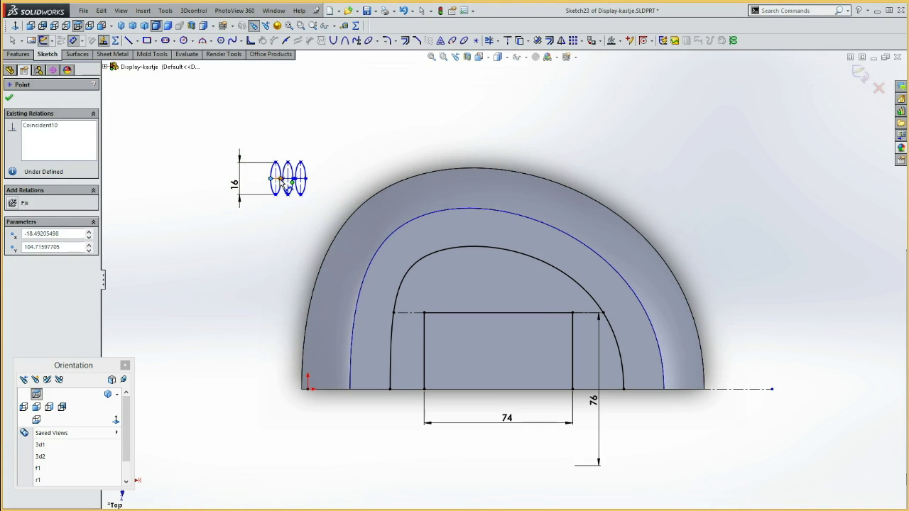
pyautogui.press('Escape')
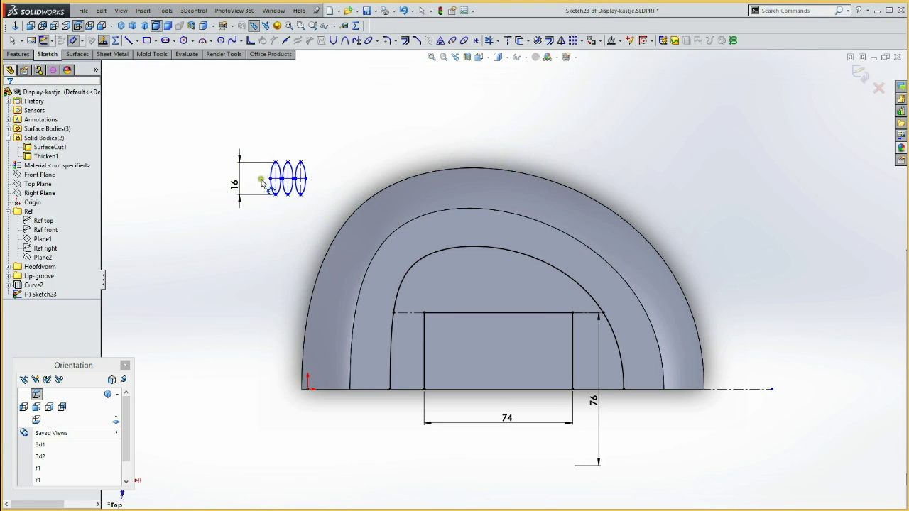
pyautogui.press('g')
pyautogui.moveTo(227, 152); pyautogui.dragTo(389, 262)
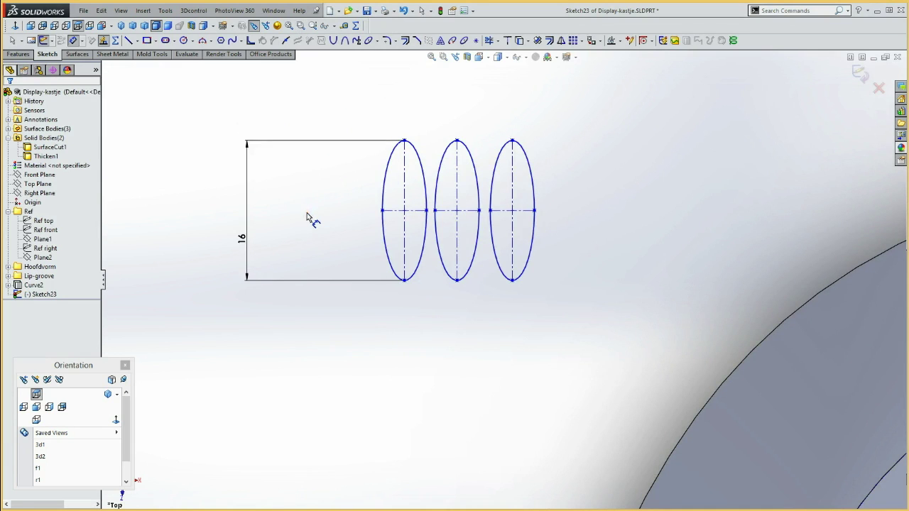
# Dimension the left ellipse's horizontal axis to an 11 mm width
pyautogui.click(396, 211)
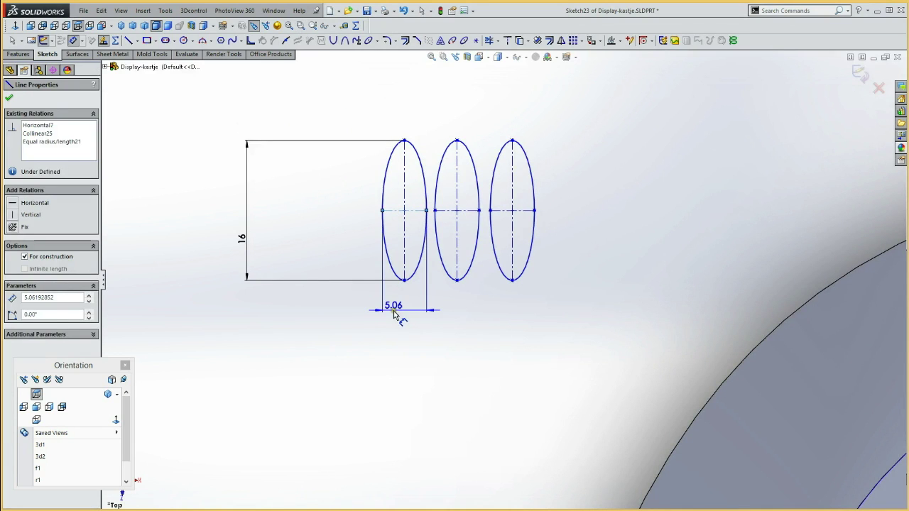
pyautogui.click(394, 312)
pyautogui.write('11')
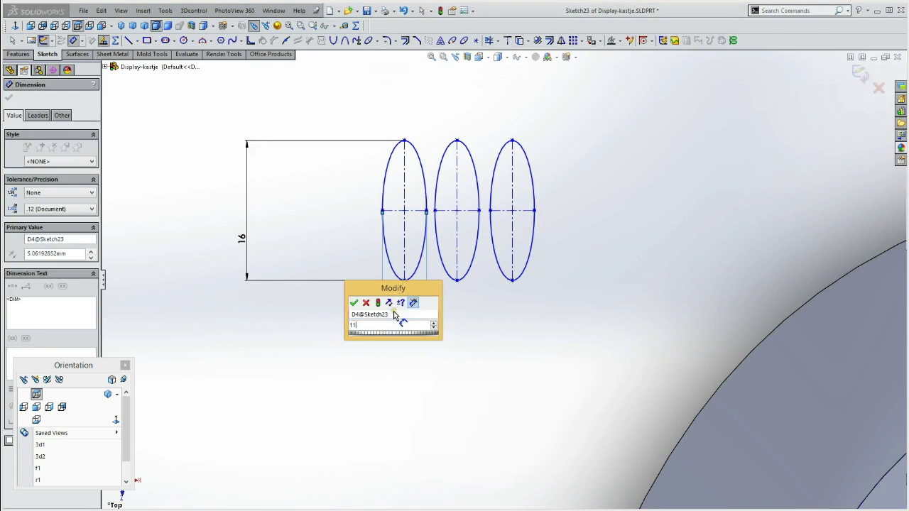
pyautogui.press('Return')
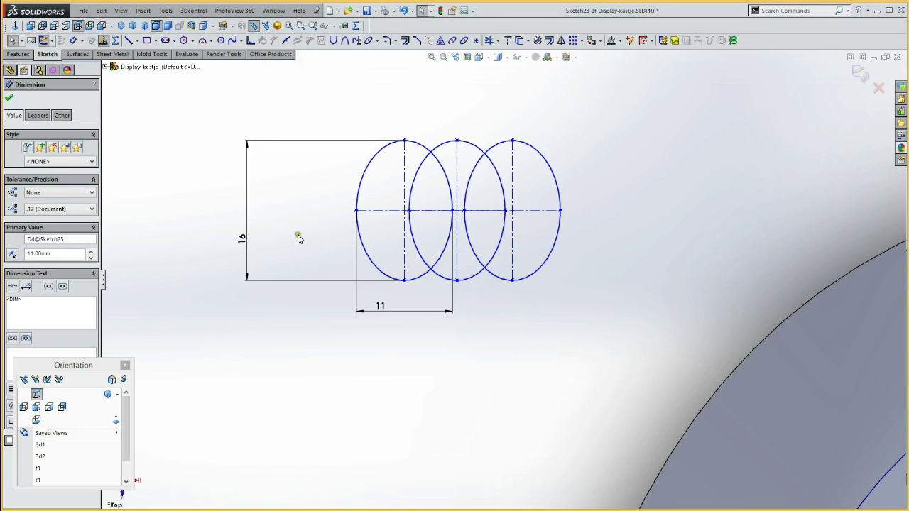
# Drag the right and middle ellipses farther to the right
pyautogui.moveTo(561, 210); pyautogui.dragTo(742, 211)
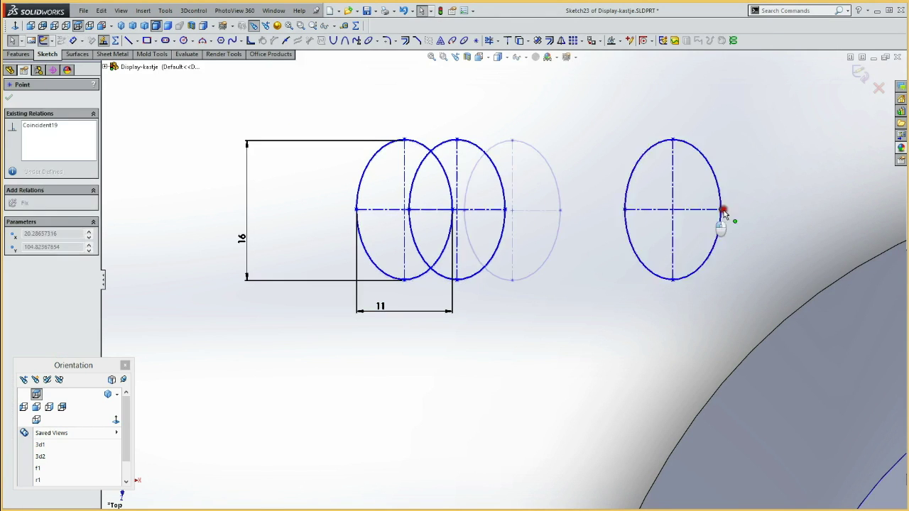
pyautogui.moveTo(504, 212); pyautogui.dragTo(596, 210)
pyautogui.click(613, 186)
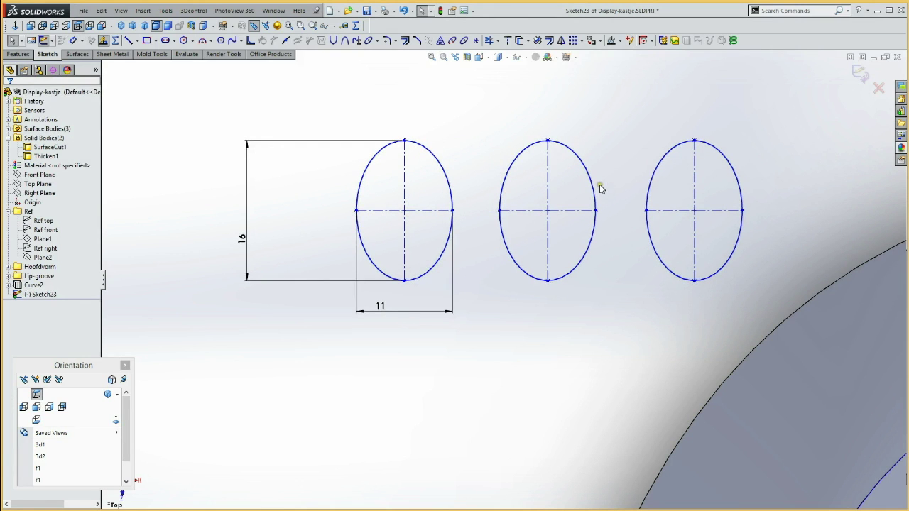
# Draw centerlines in the two gaps between ellipses and make them equal length
pyautogui.press('l')
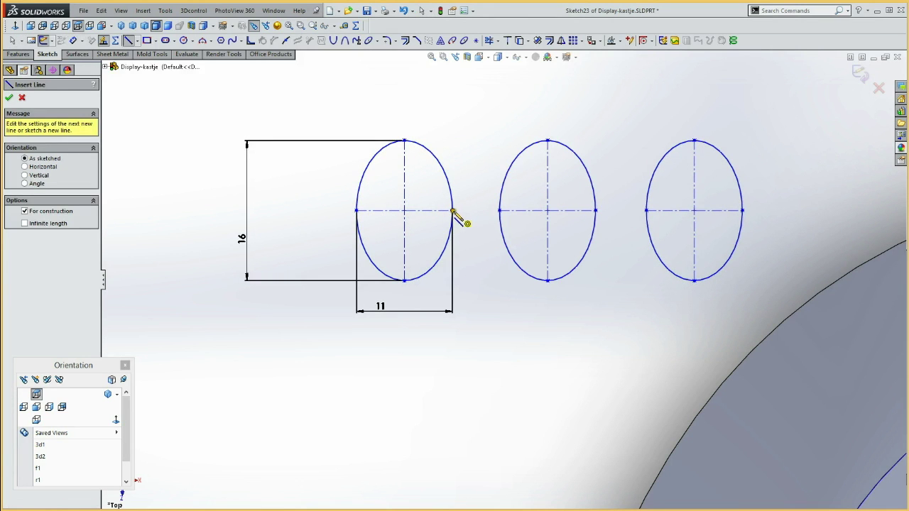
pyautogui.click(452, 210)
pyautogui.click(499, 210)
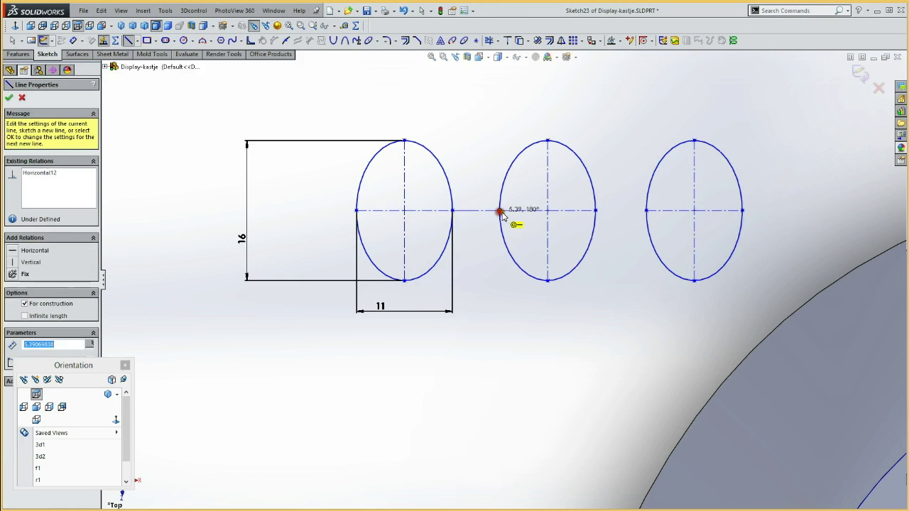
pyautogui.press('l')
pyautogui.click(596, 211)
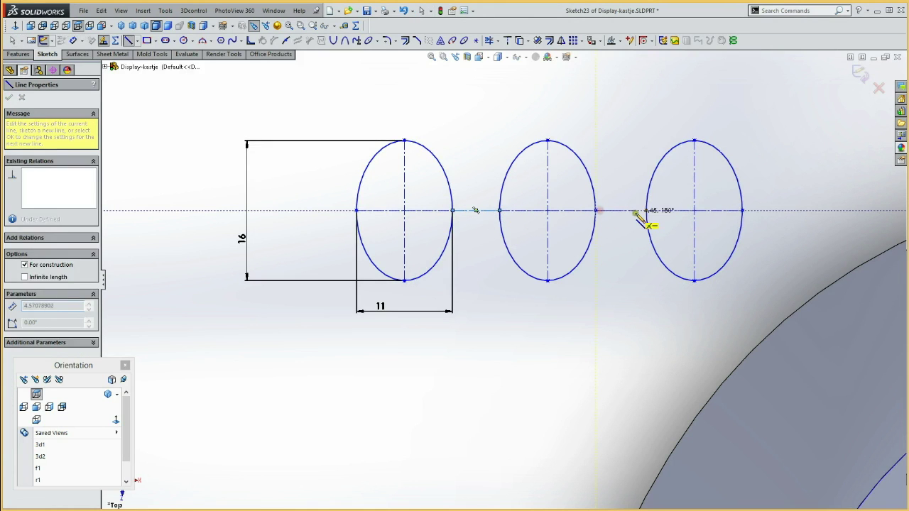
pyautogui.click(646, 211)
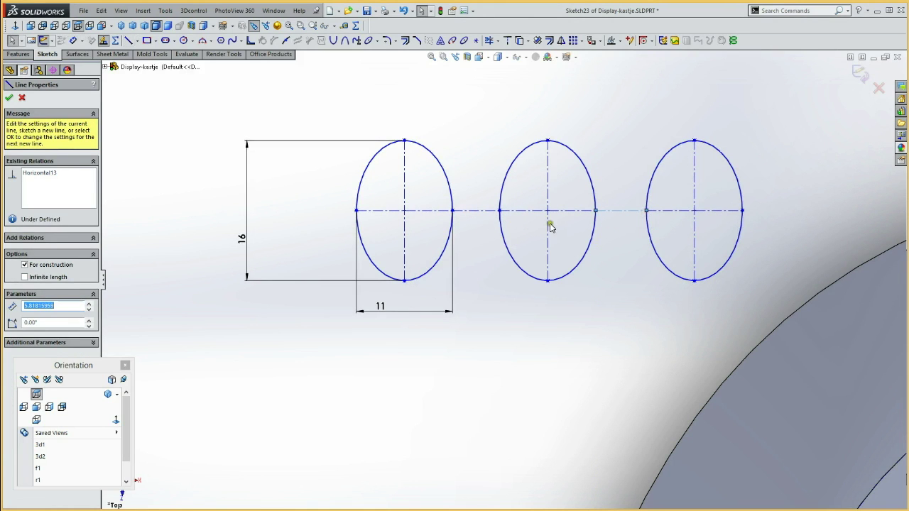
pyautogui.click(479, 210)
pyautogui.keyDown('ctrl'); pyautogui.click(622, 210); pyautogui.keyUp('ctrl')
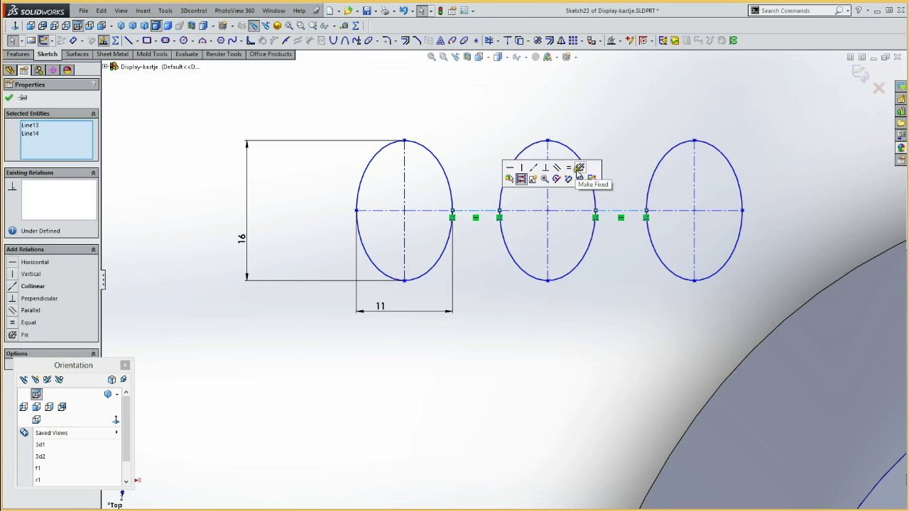
pyautogui.click(569, 170)
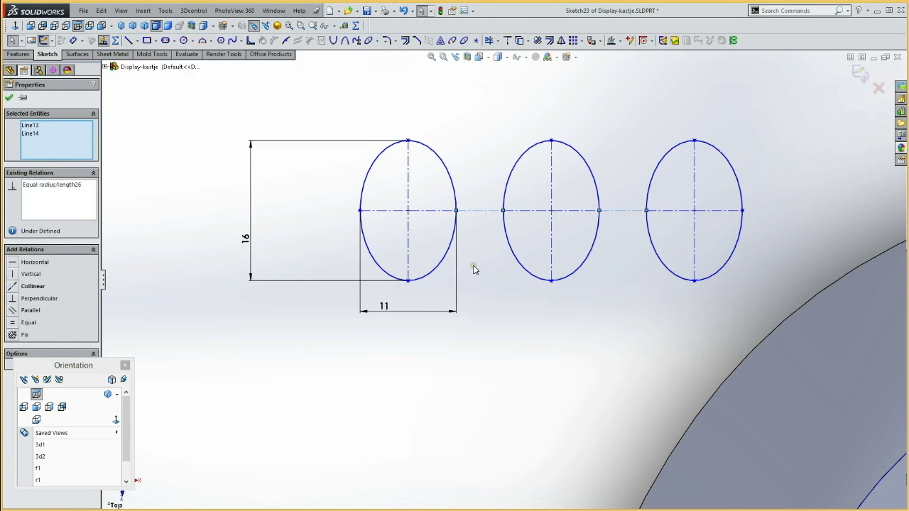
pyautogui.press('f')
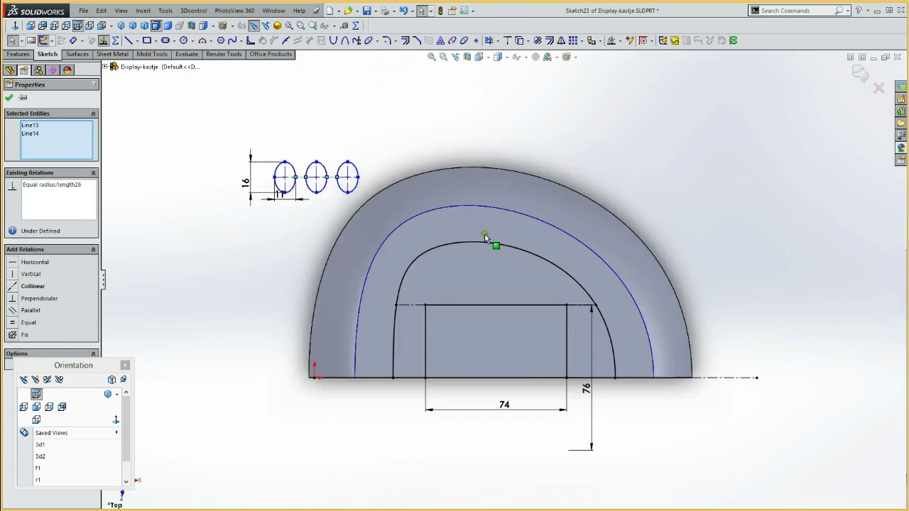
# Move the ellipses onto the part, inside the inner arch
pyautogui.moveTo(360, 181); pyautogui.dragTo(529, 279)
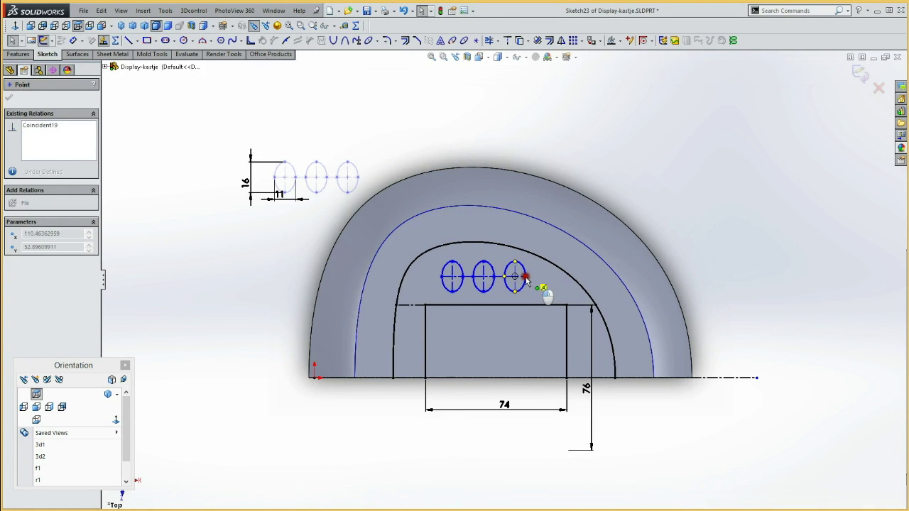
pyautogui.moveTo(529, 279); pyautogui.dragTo(521, 280)
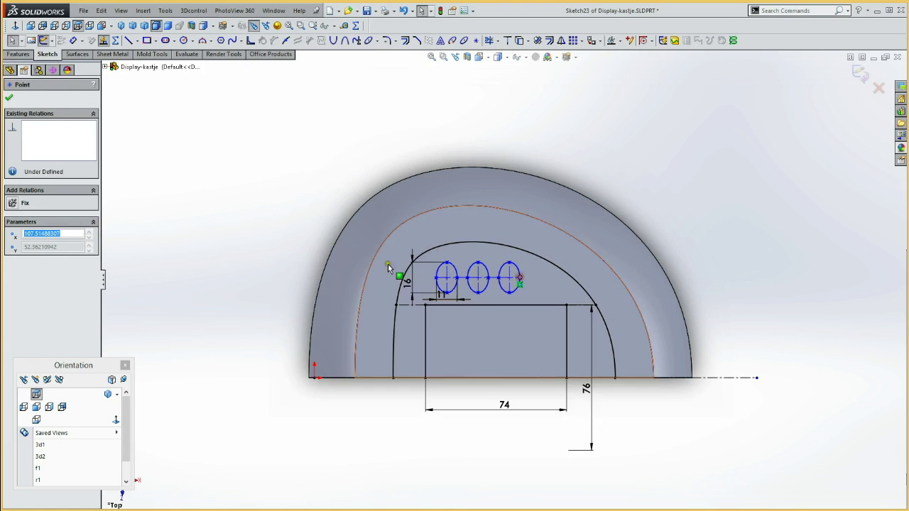
pyautogui.click(300, 208)
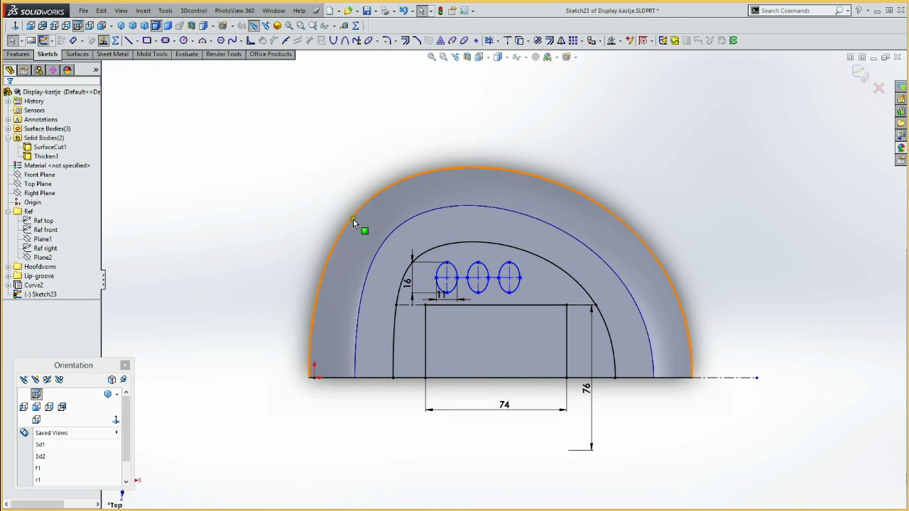
pyautogui.press('z')
pyautogui.moveTo(410, 253); pyautogui.dragTo(615, 391)
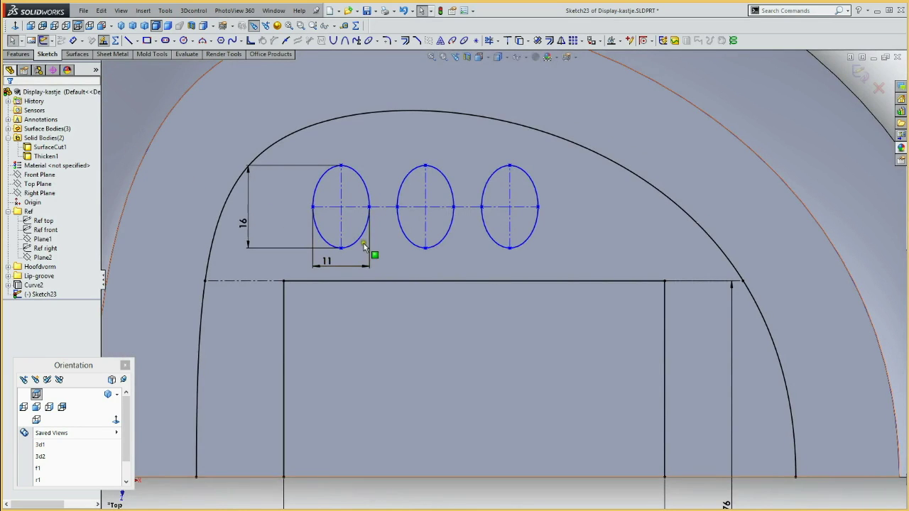
# Dimension the ellipses' bottom 4 mm above the horizontal line below them
pyautogui.press('e')
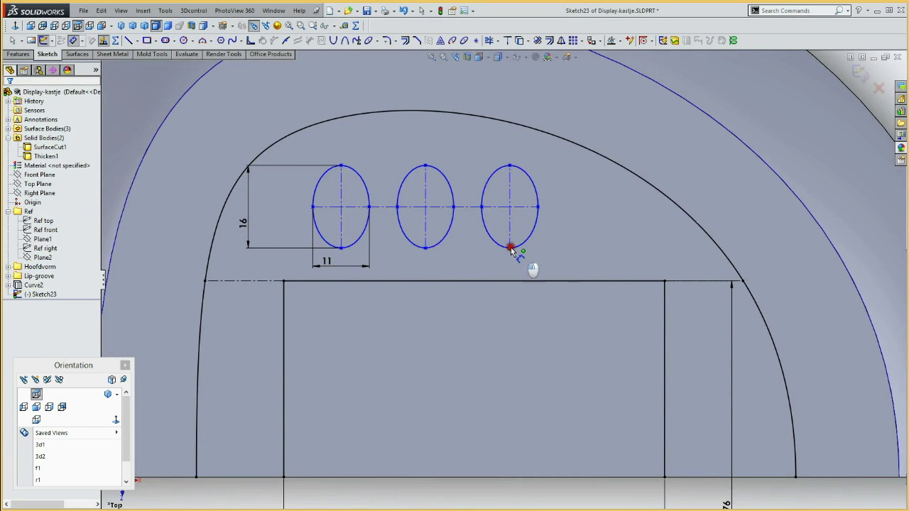
pyautogui.click(509, 247)
pyautogui.click(514, 283)
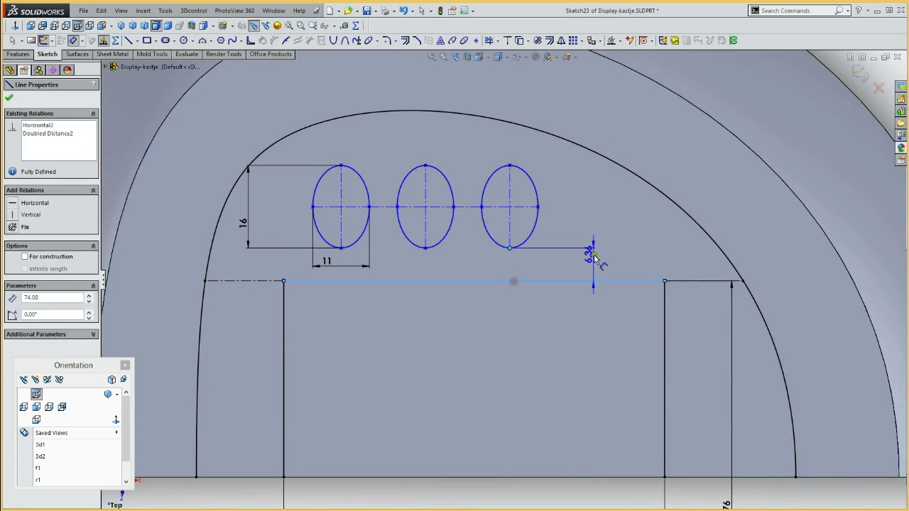
pyautogui.click(597, 320)
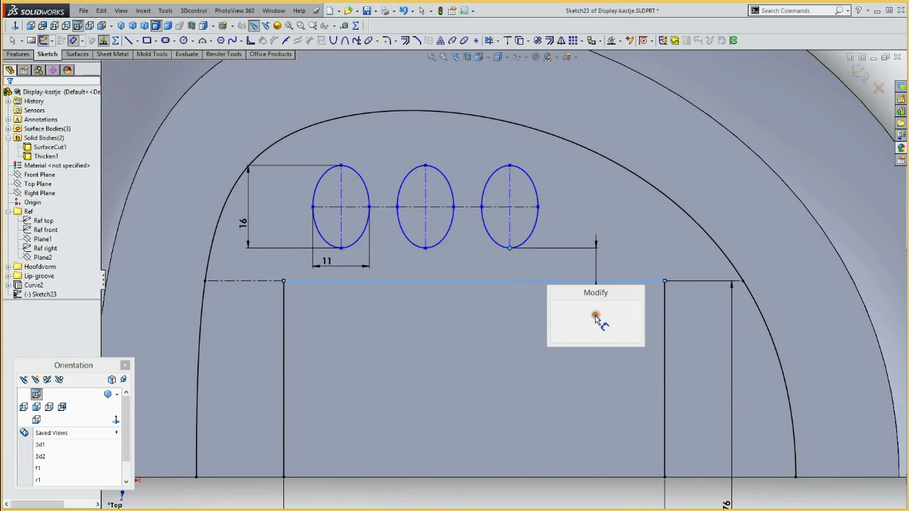
pyautogui.write('4.00mm')
pyautogui.press('Return')
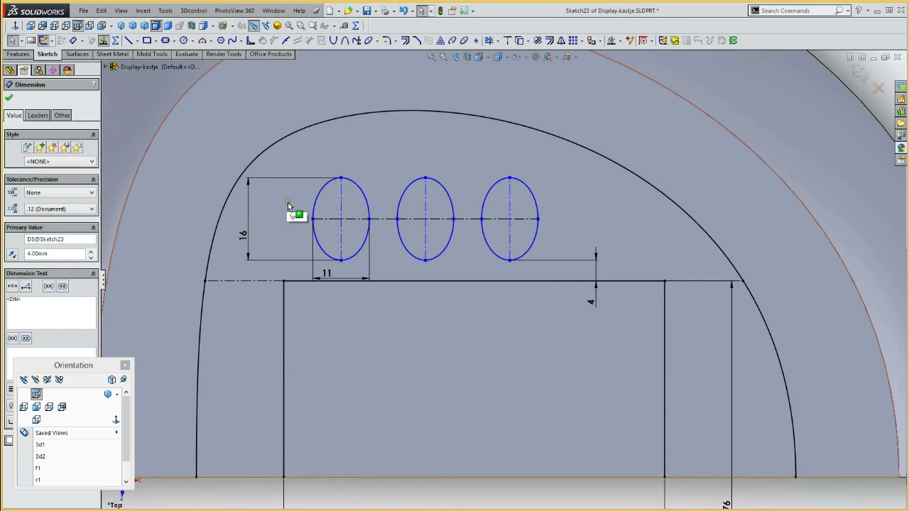
# Change the ellipse height from 16 to 18 mm and width from 11 to 12 mm
pyautogui.doubleClick(243, 238)
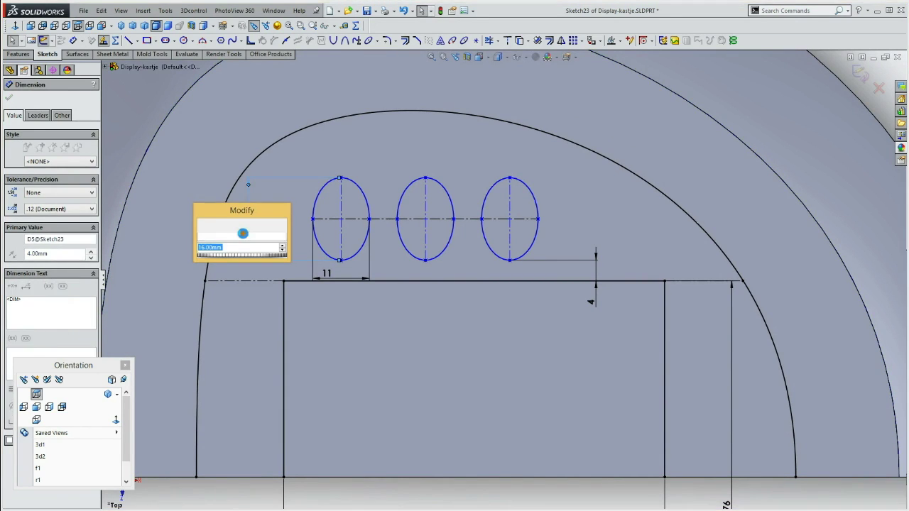
pyautogui.click(282, 246)
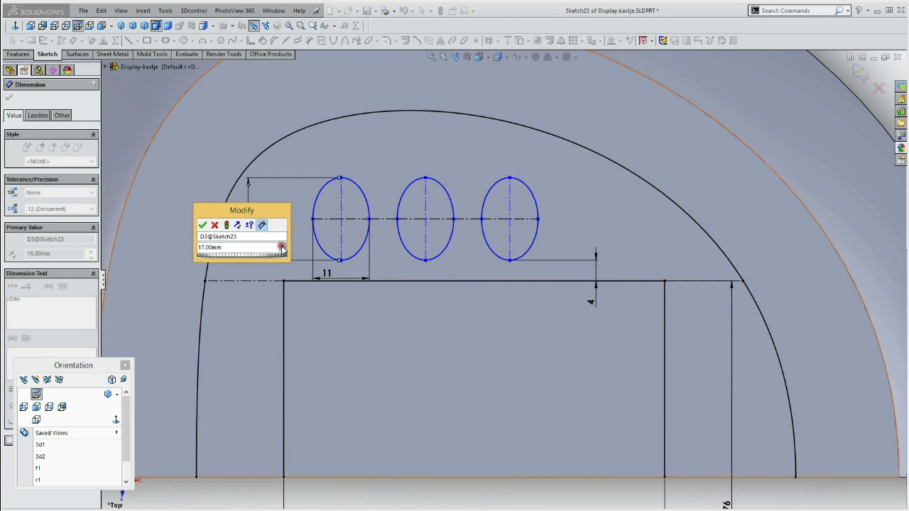
pyautogui.click(282, 246)
pyautogui.click(203, 226)
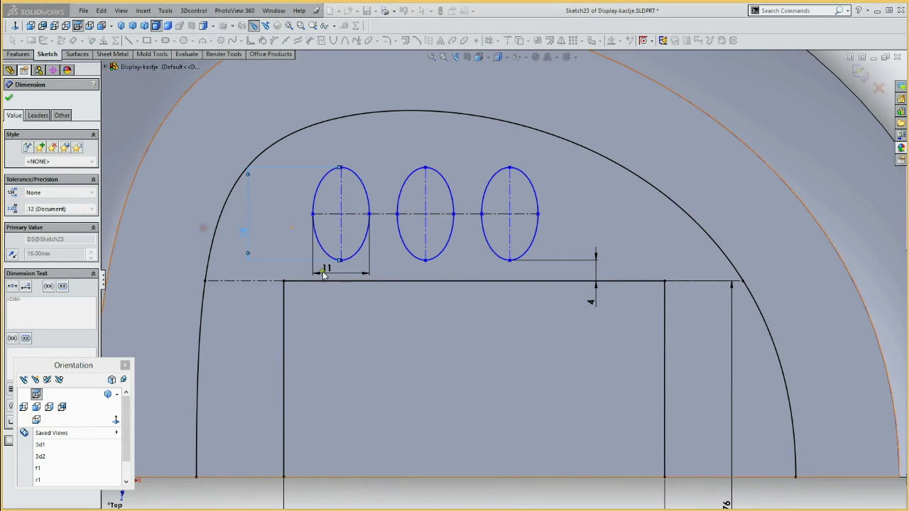
pyautogui.doubleClick(323, 271)
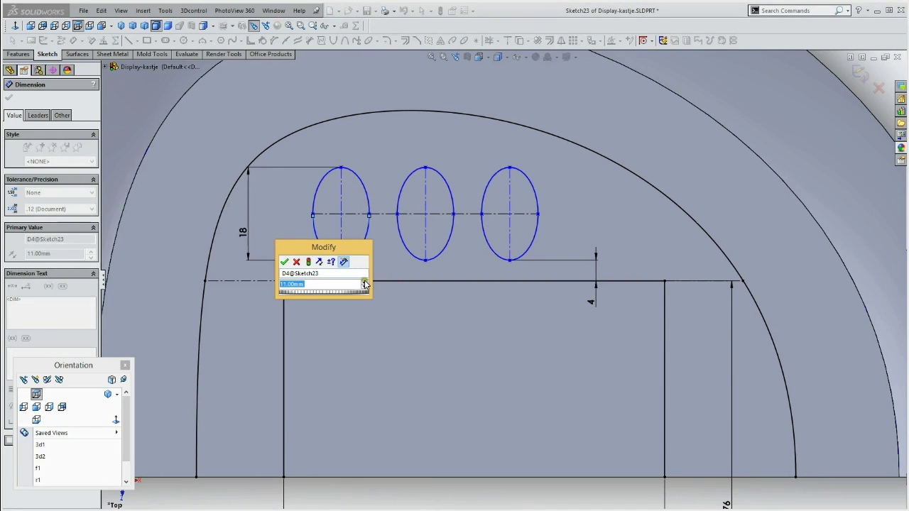
pyautogui.click(364, 282)
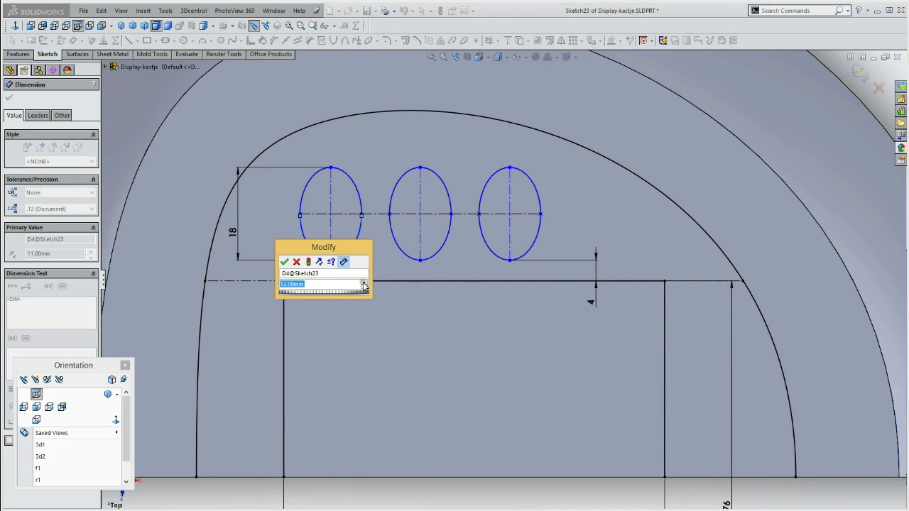
pyautogui.click(285, 262)
# Add an overall span dimension between the outer ellipse endpoints and stretch the row
pyautogui.moveTo(540, 215); pyautogui.dragTo(568, 216)
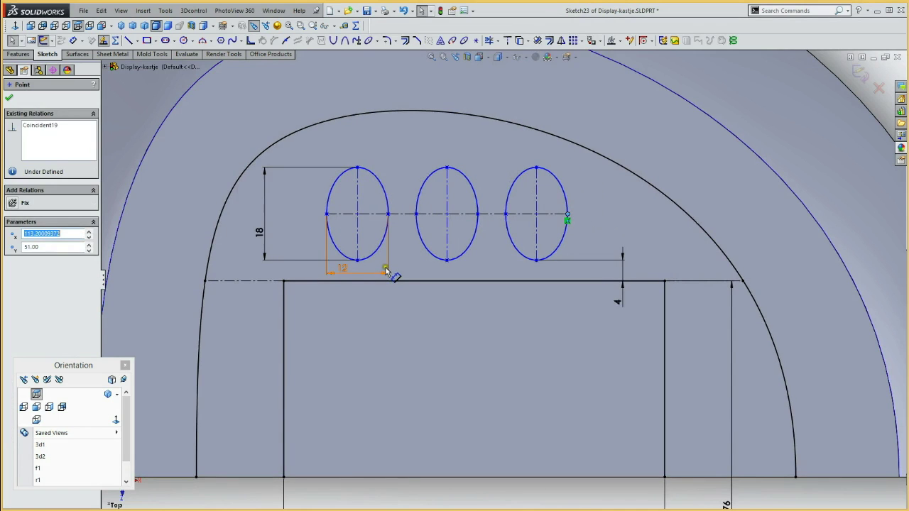
pyautogui.click(348, 240)
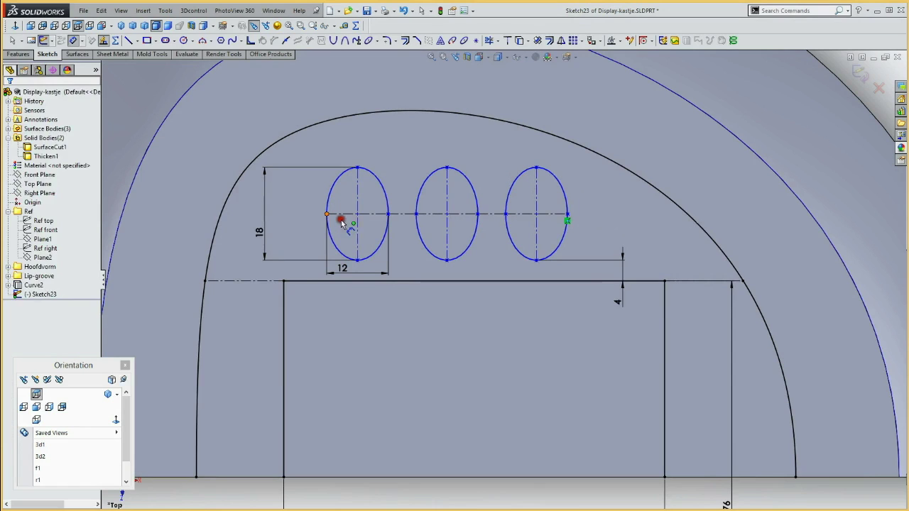
pyautogui.click(327, 215)
pyautogui.click(566, 214)
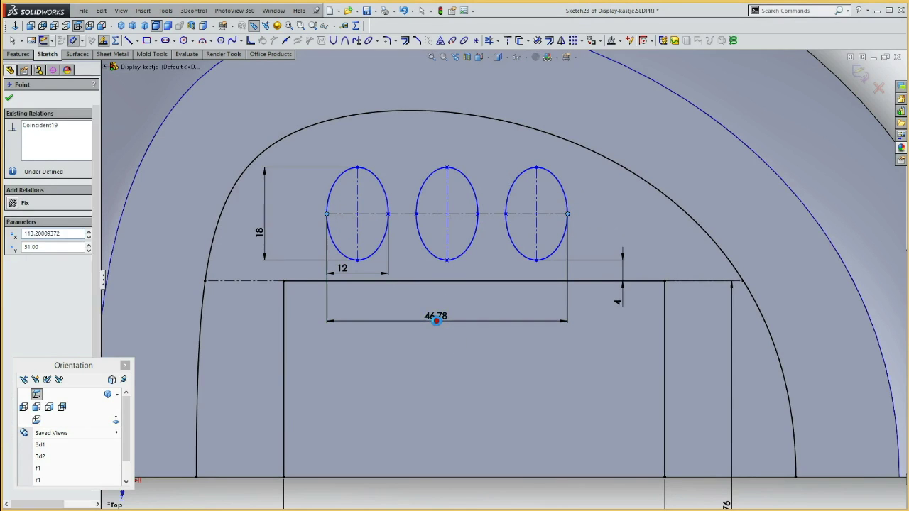
pyautogui.click(436, 320)
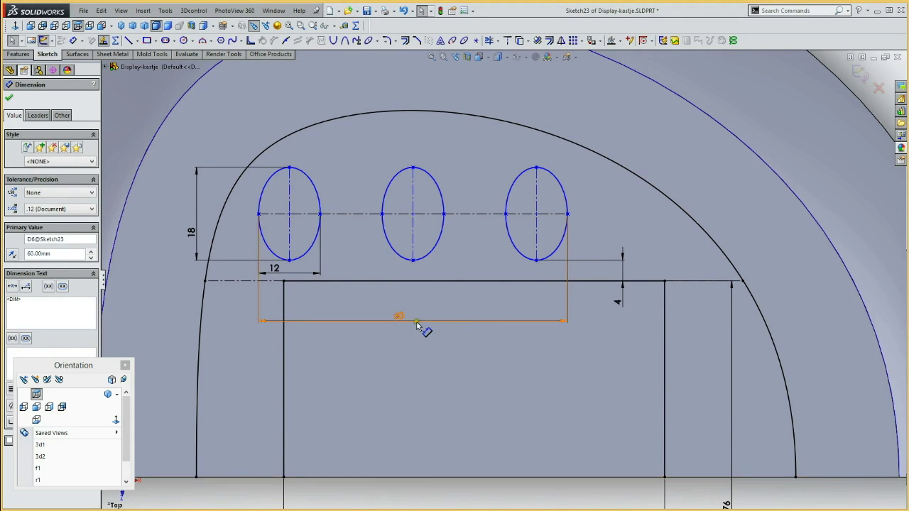
pyautogui.moveTo(570, 213); pyautogui.dragTo(593, 218)
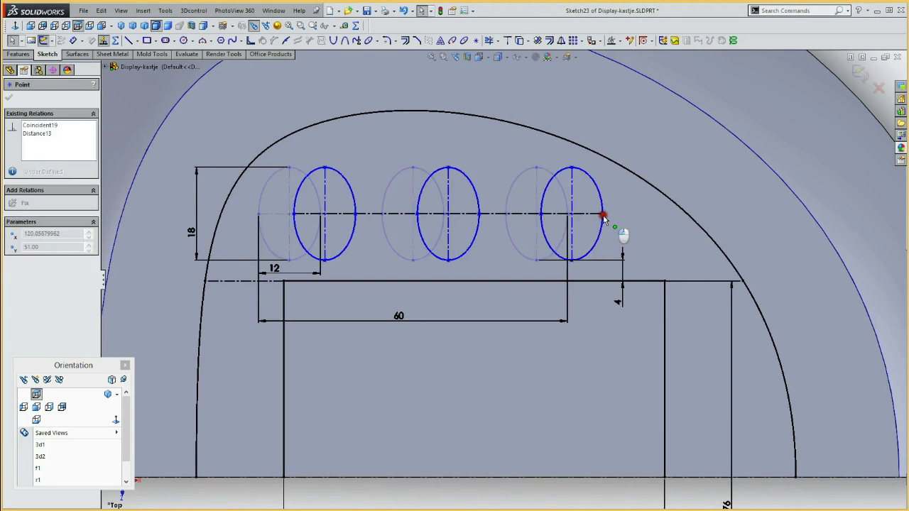
pyautogui.moveTo(593, 220); pyautogui.dragTo(591, 215)
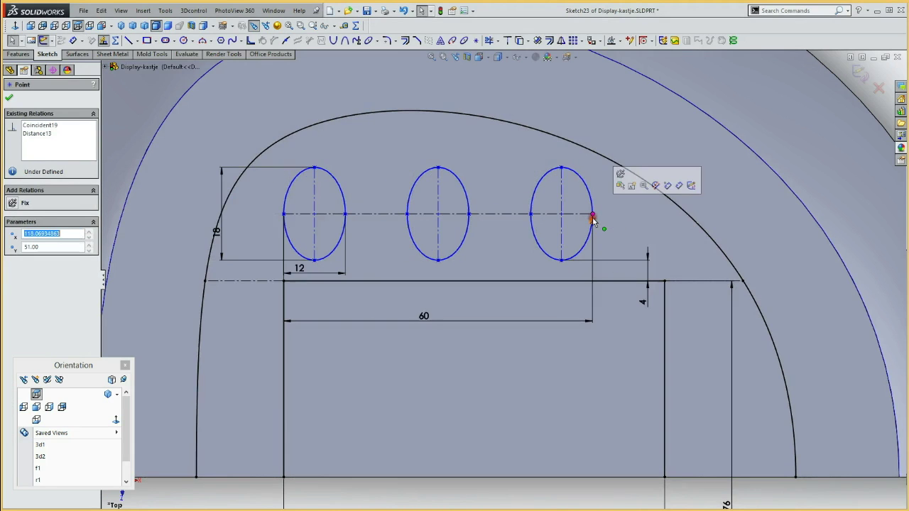
# Reduce the ellipse row span from 60 mm to 54 mm
pyautogui.click(422, 315)
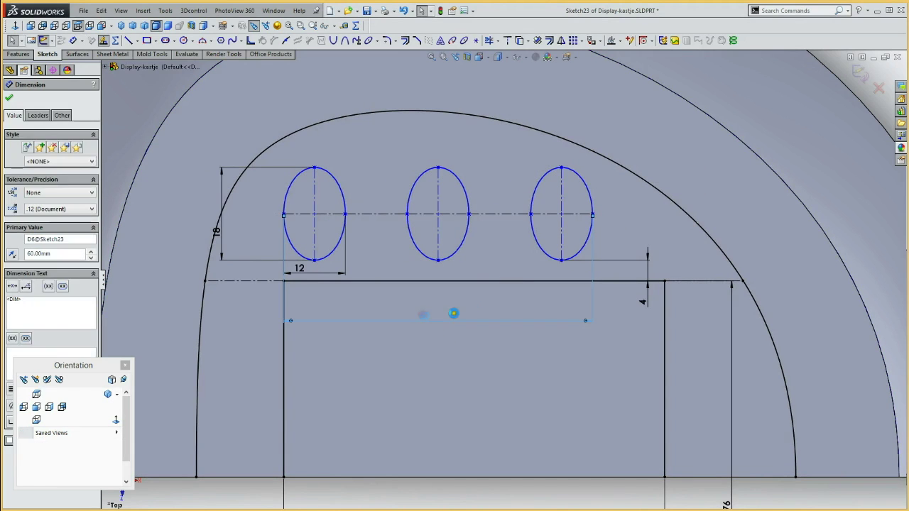
pyautogui.doubleClick(422, 314)
pyautogui.click(463, 332)
pyautogui.click(463, 332)
pyautogui.click(463, 332)
pyautogui.click(463, 332)
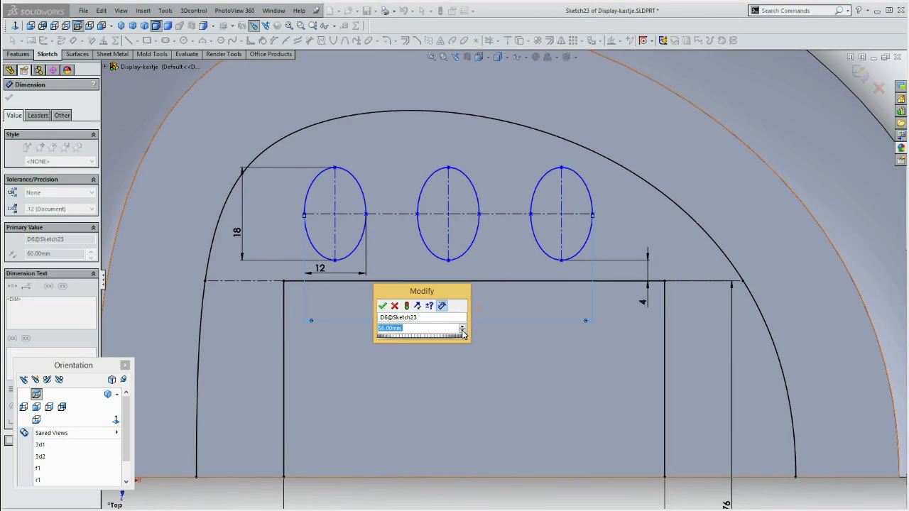
pyautogui.click(463, 332)
pyautogui.click(463, 332)
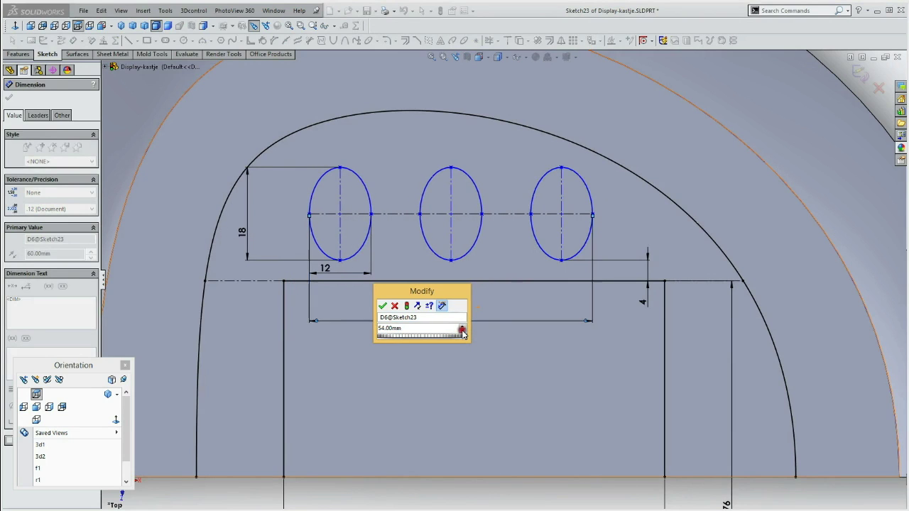
pyautogui.click(382, 305)
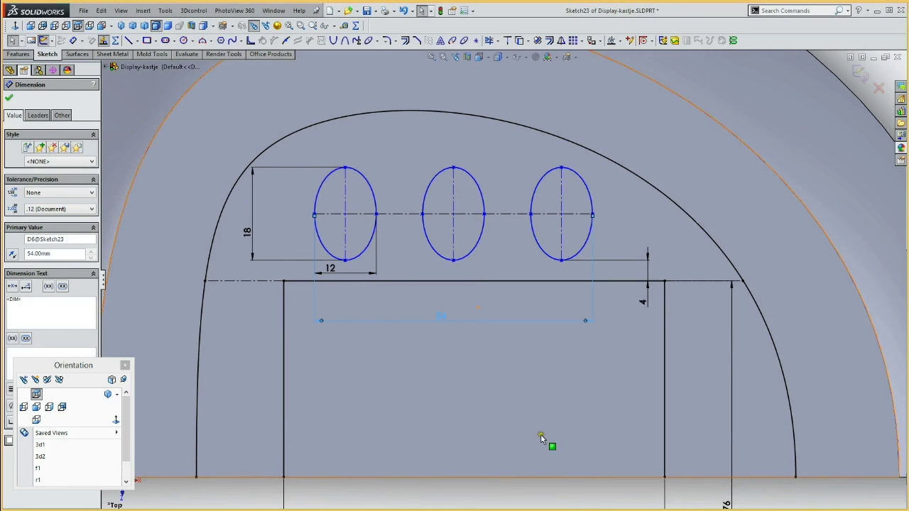
# Dimension the left ellipse's outer end 6 mm from the recess's left side
pyautogui.click(315, 214)
pyautogui.click(283, 320)
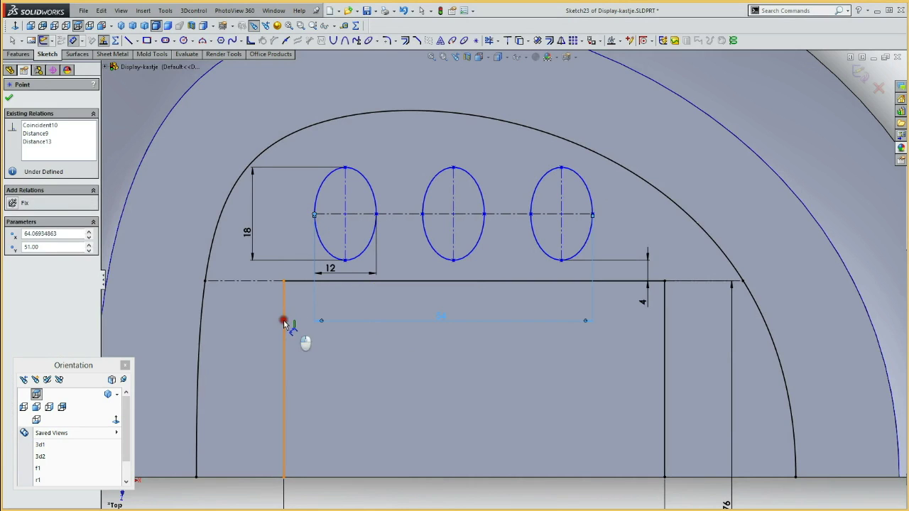
pyautogui.click(304, 382)
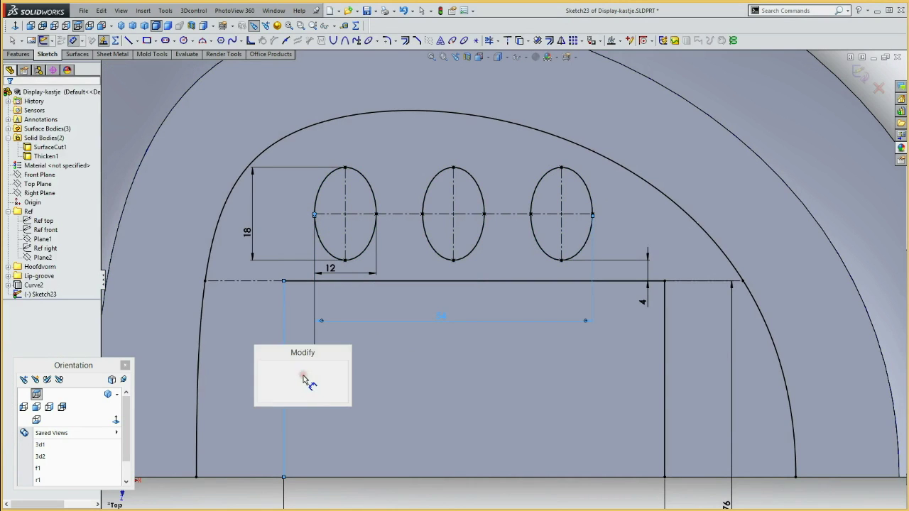
pyautogui.write('6')
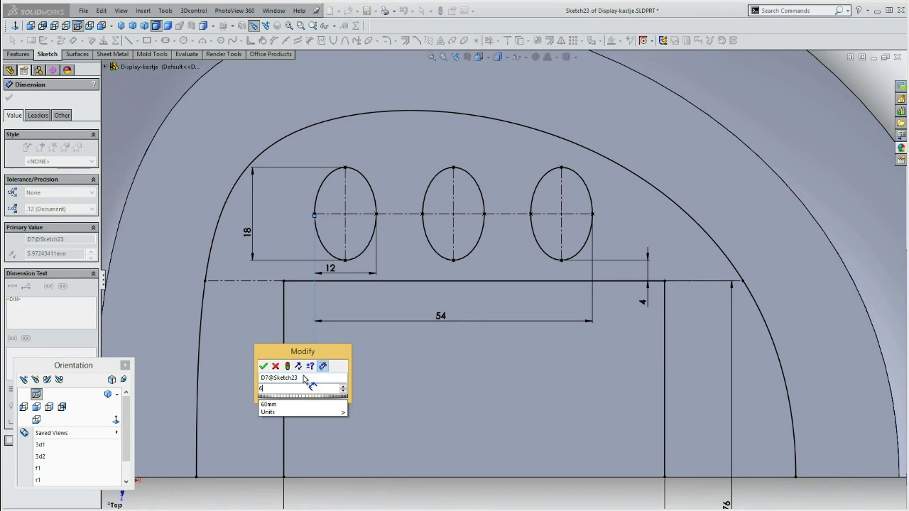
pyautogui.click(264, 368)
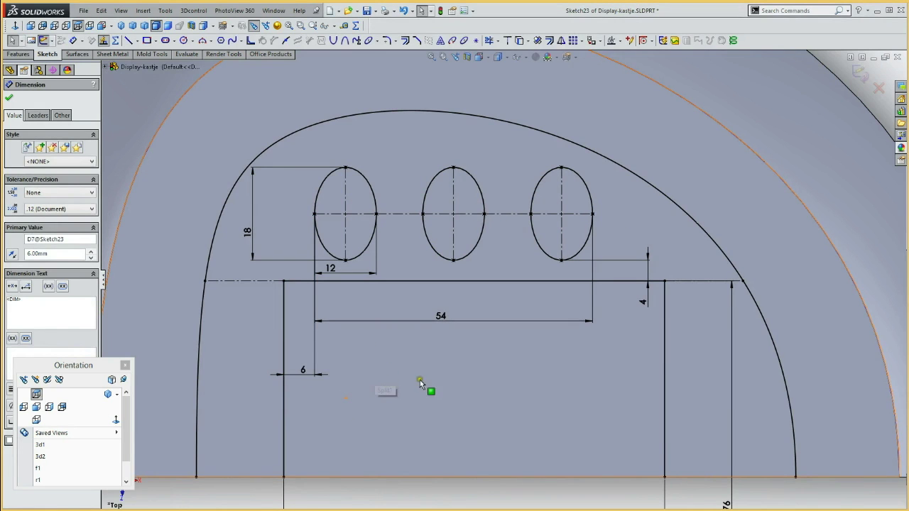
pyautogui.scroll(5, 422, 375)
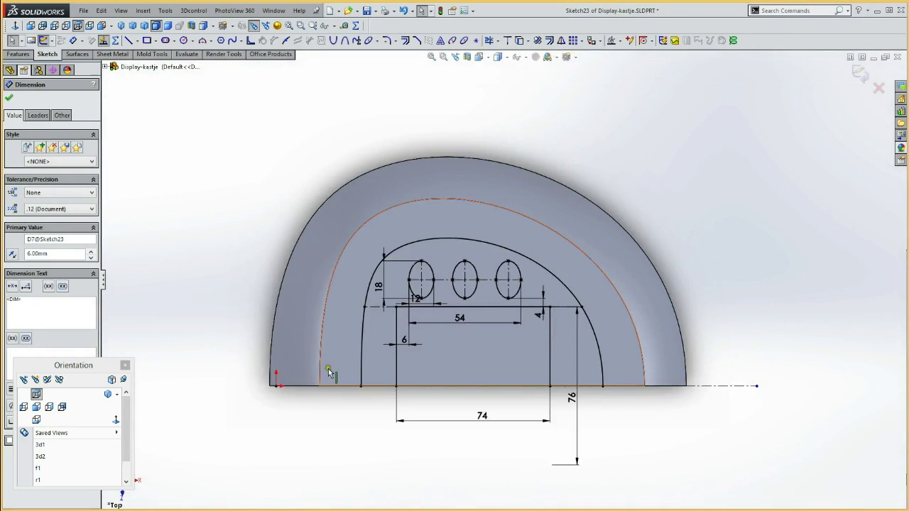
# Exit the button sketch and rename Sketch23 to 'Ref buttons'
pyautogui.click(232, 234)
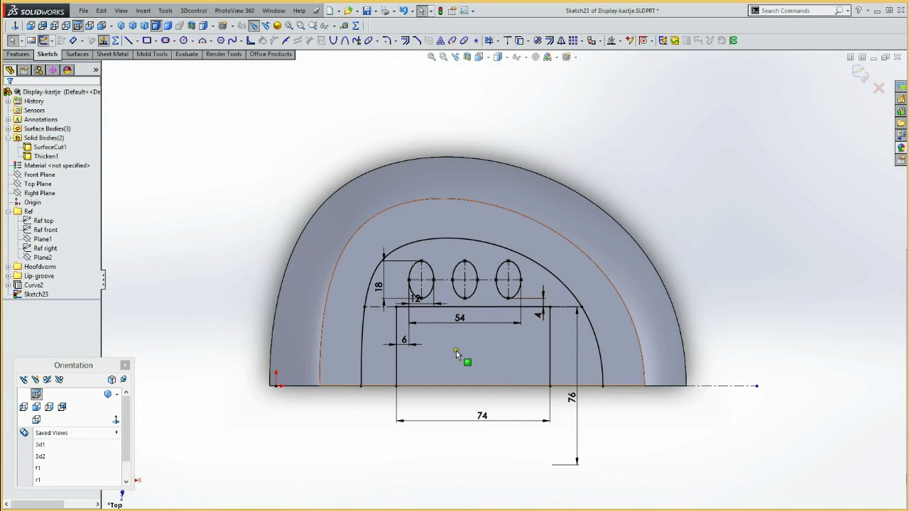
pyautogui.click(42, 41)
pyautogui.click(37, 294)
pyautogui.click(37, 295)
pyautogui.write('Ref buttons')
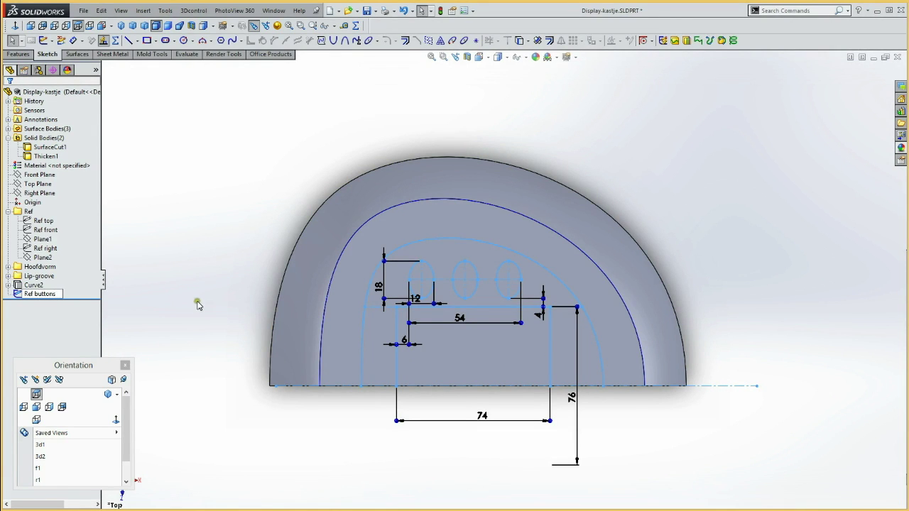
pyautogui.press('Return')
pyautogui.click(344, 316)
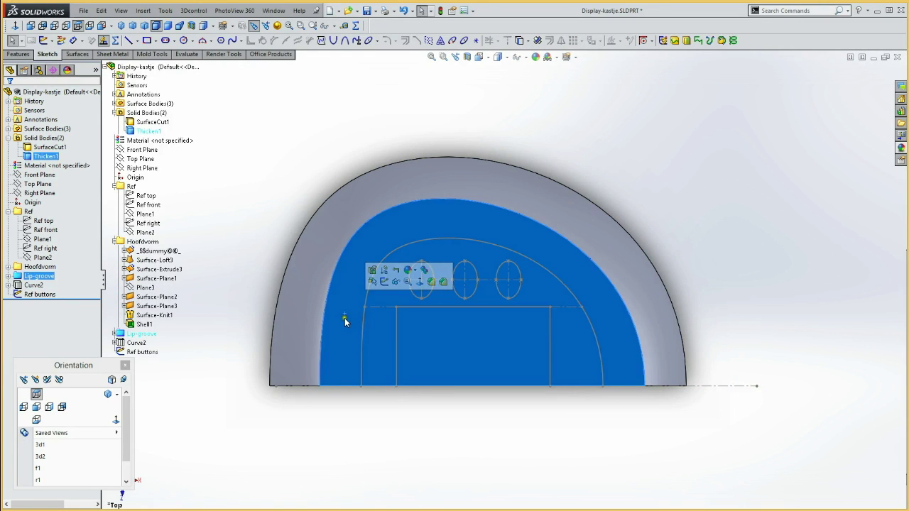
# Start a sketch on the recess face and convert its curved edge into sketch geometry
pyautogui.click(383, 282)
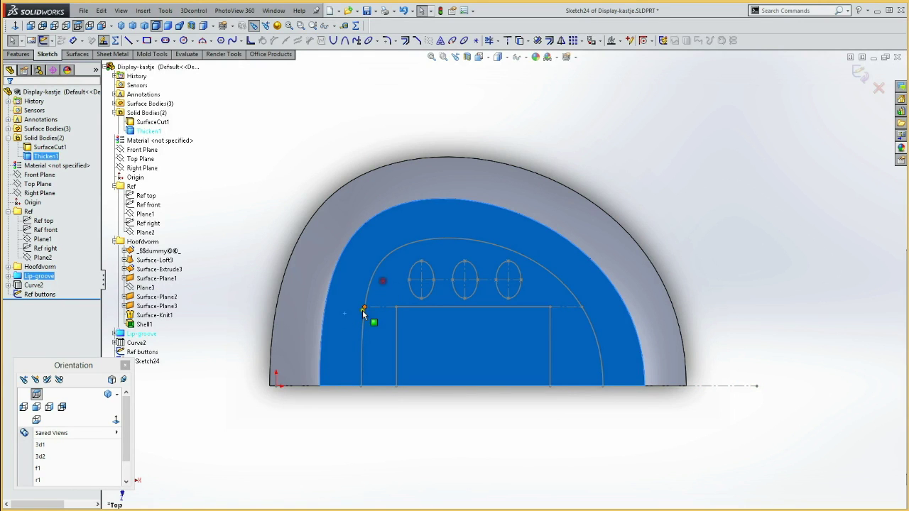
pyautogui.click(360, 353)
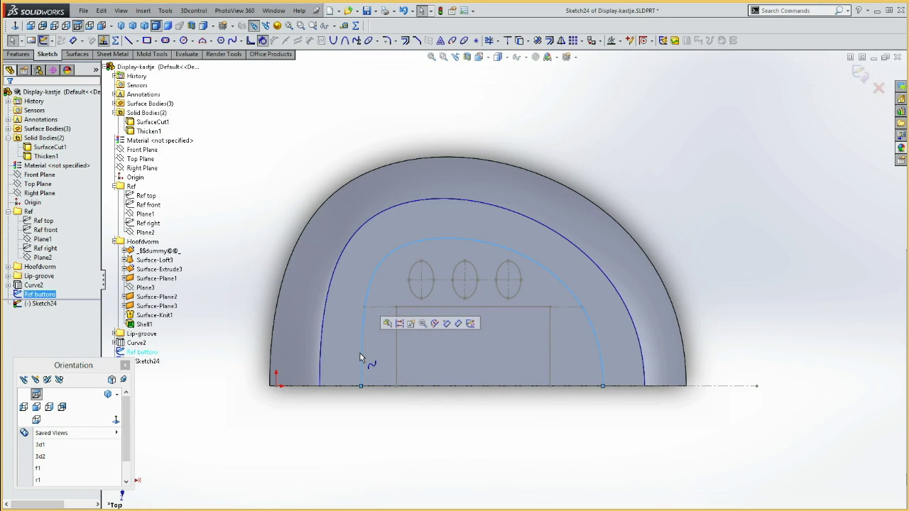
pyautogui.click(519, 41)
pyautogui.click(384, 194)
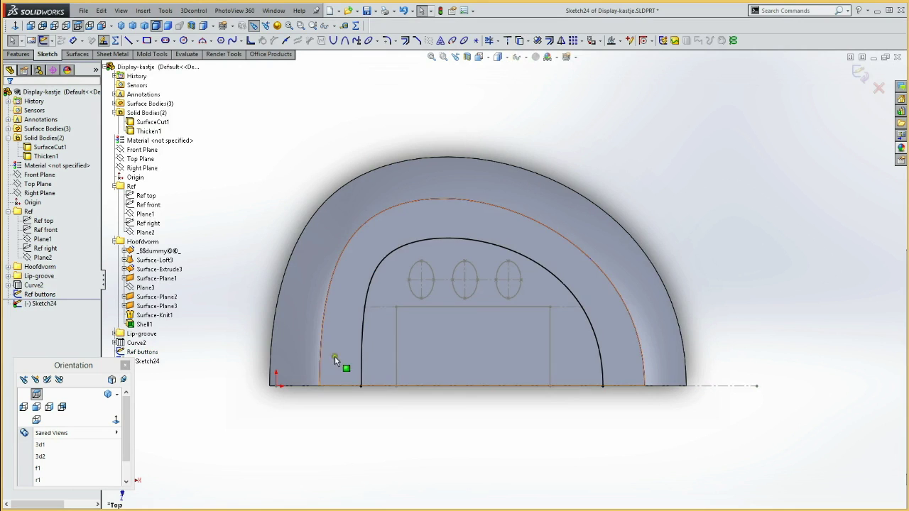
# Draw a horizontal line joining the curve's two bottom ends
pyautogui.press('l')
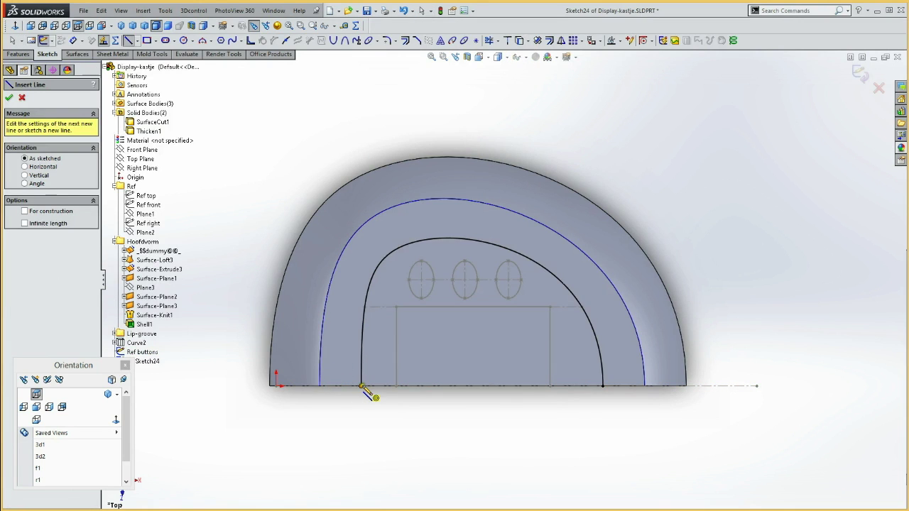
pyautogui.click(362, 385)
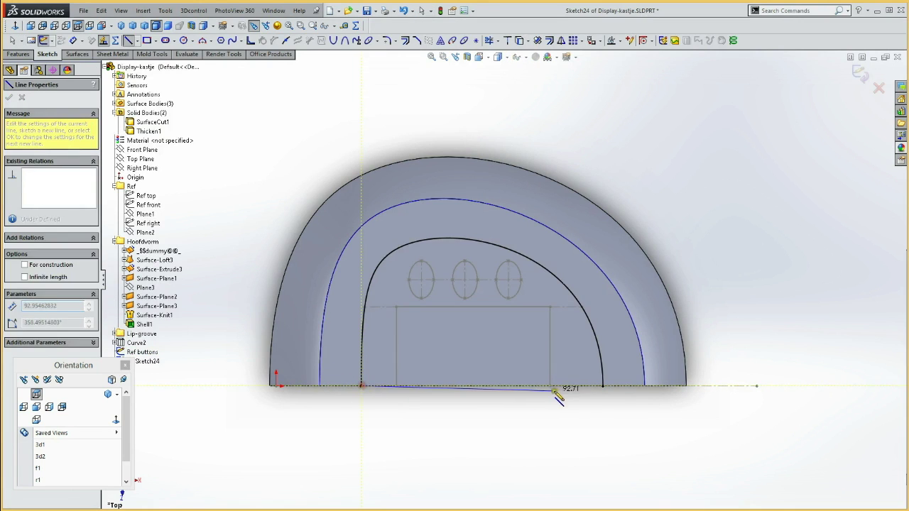
pyautogui.click(602, 386)
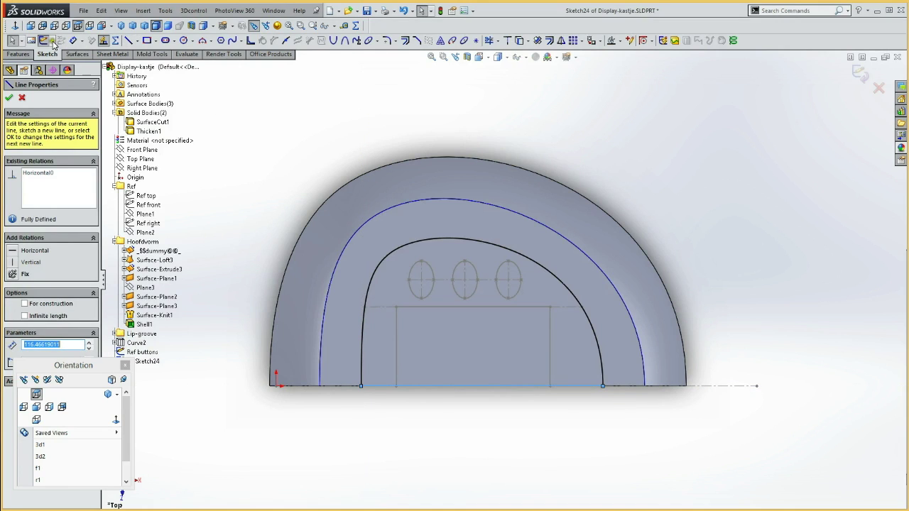
pyautogui.click(18, 55)
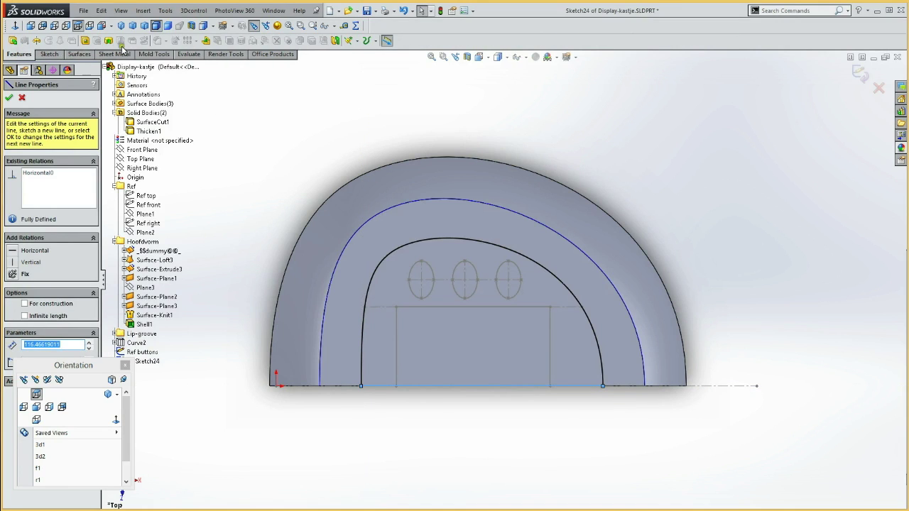
pyautogui.click(85, 41)
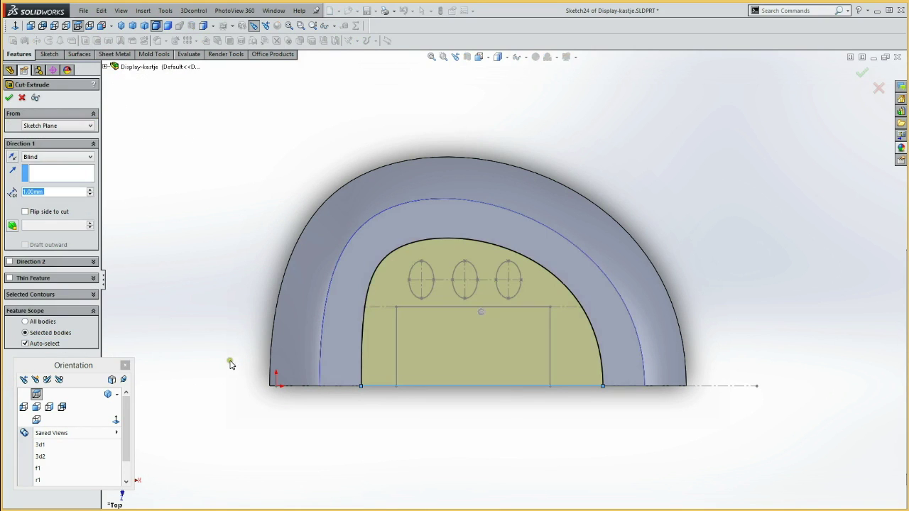
# Check the cut preview from an orbited view and apply it Blind at 1.00 mm
pyautogui.moveTo(223, 365)
pyautogui.mouseDown(button='middle')
pyautogui.moveTo(250, 158)
pyautogui.moveTo(189, 149)
pyautogui.moveTo(185, 167)
pyautogui.mouseUp(button='middle')
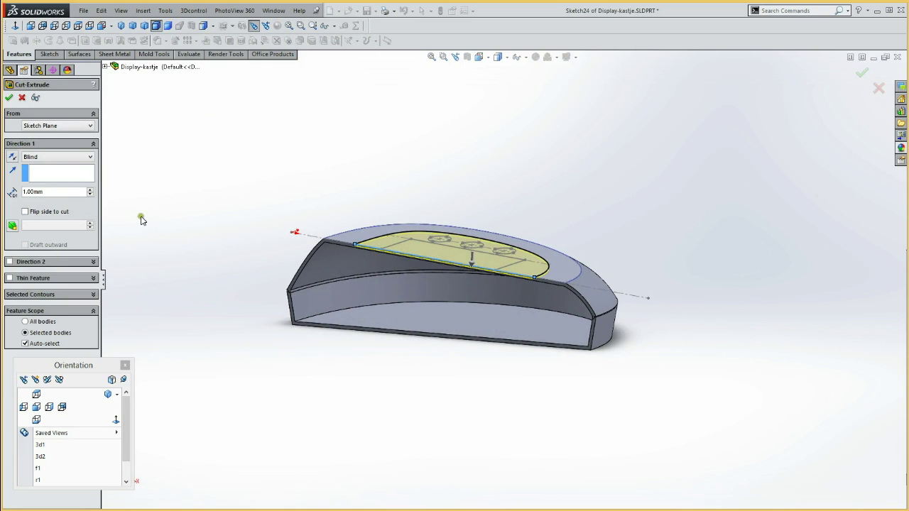
pyautogui.click(8, 101)
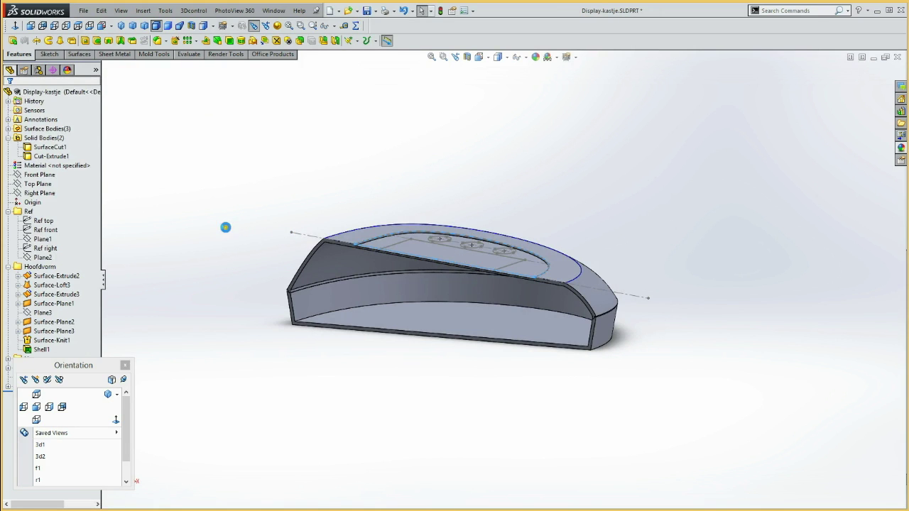
# Zoom and orbit around the new 1 mm recess, then select its floor face
pyautogui.moveTo(268, 196); pyautogui.dragTo(634, 353)
pyautogui.press('Escape')
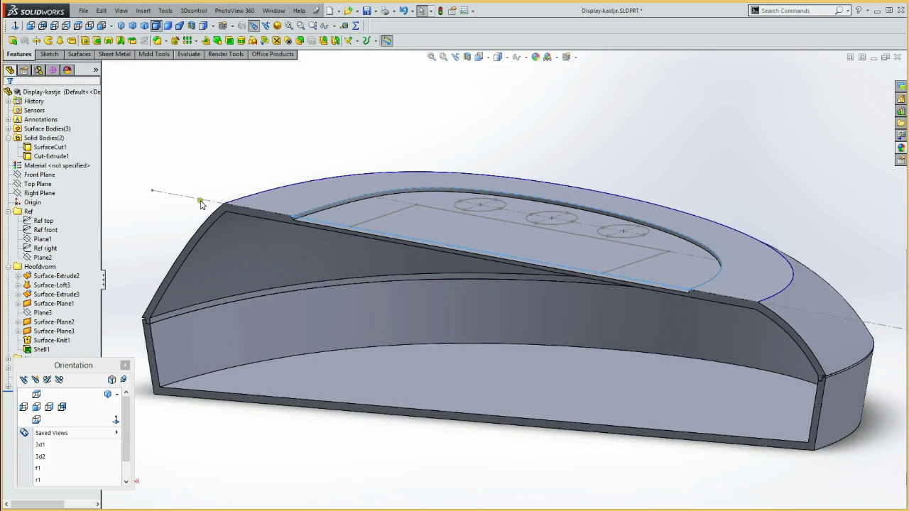
pyautogui.moveTo(237, 157); pyautogui.dragTo(228, 167, button='middle')
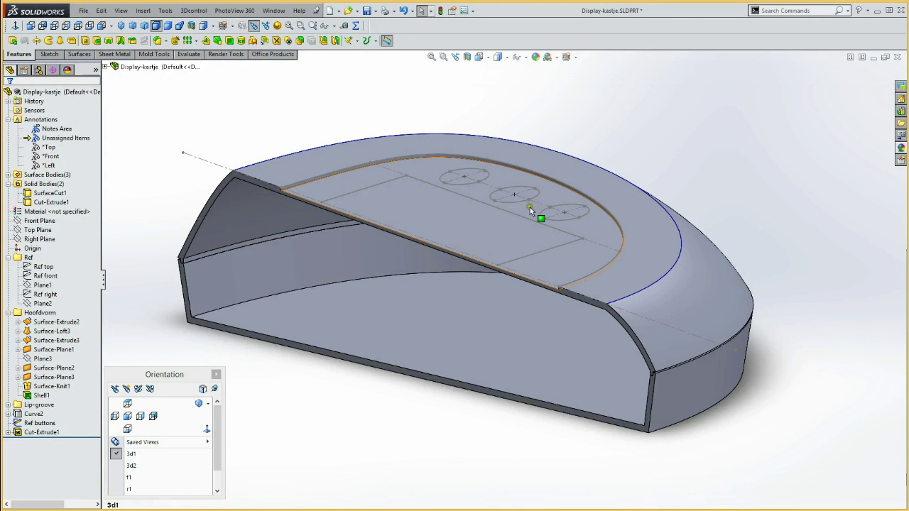
pyautogui.click(319, 194)
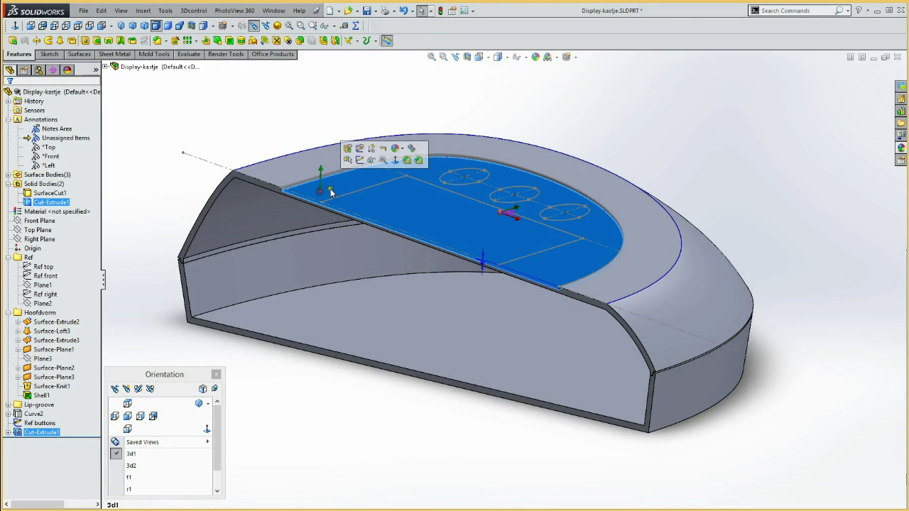
# Start a face-on sketch on the recess floor and convert the Ref buttons rectangle's side edges
pyautogui.click(359, 159)
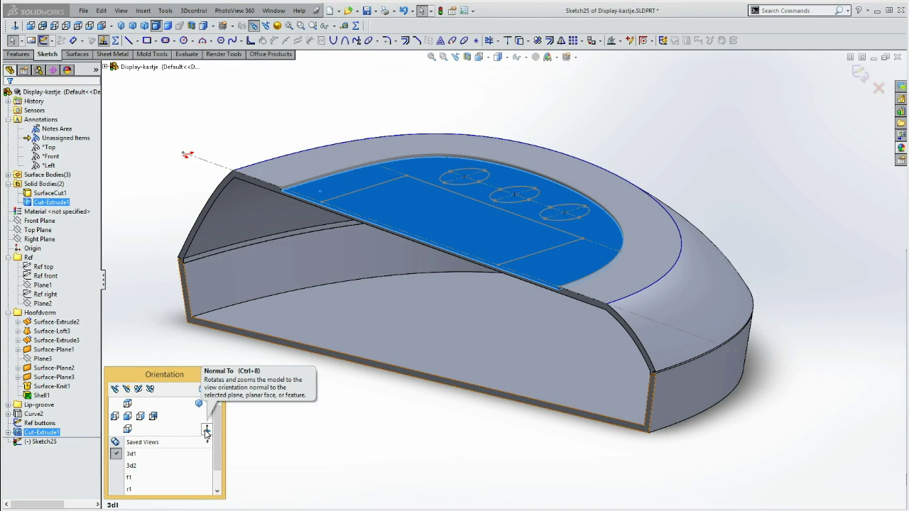
pyautogui.click(206, 431)
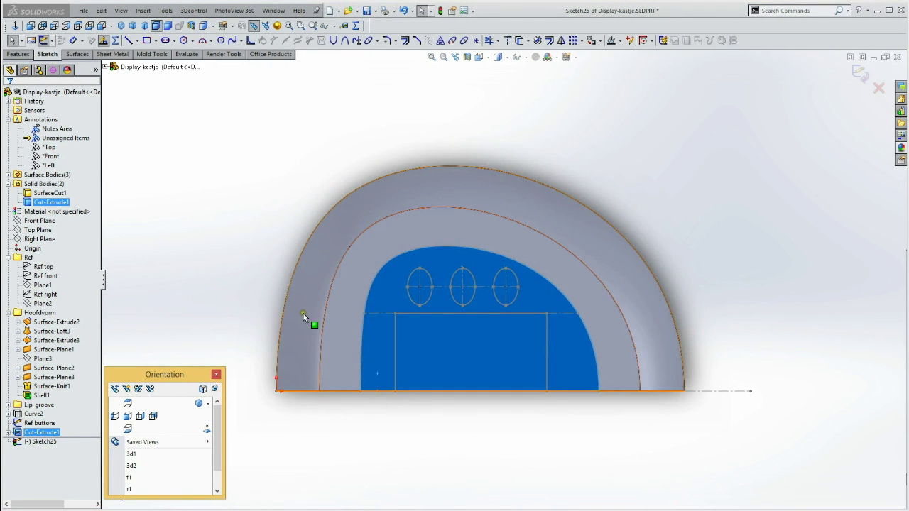
pyautogui.moveTo(349, 376); pyautogui.dragTo(589, 420)
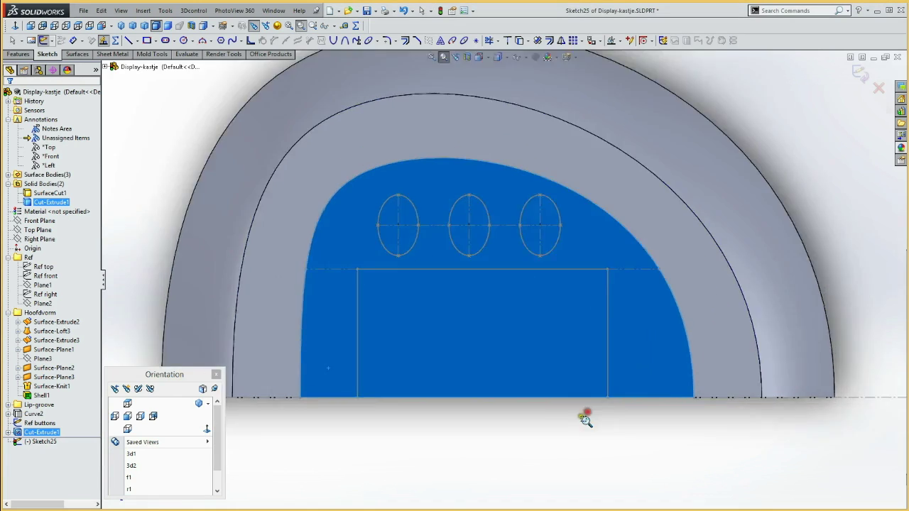
pyautogui.click(257, 318)
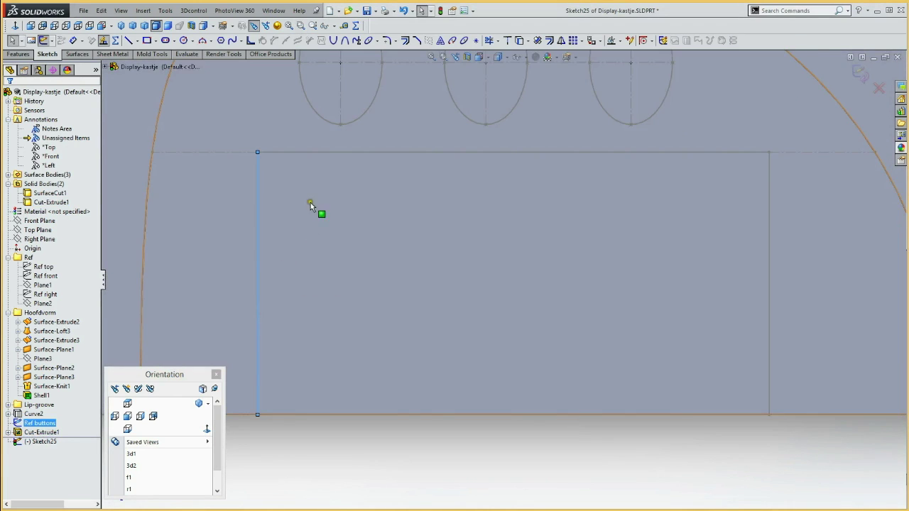
pyautogui.click(769, 313)
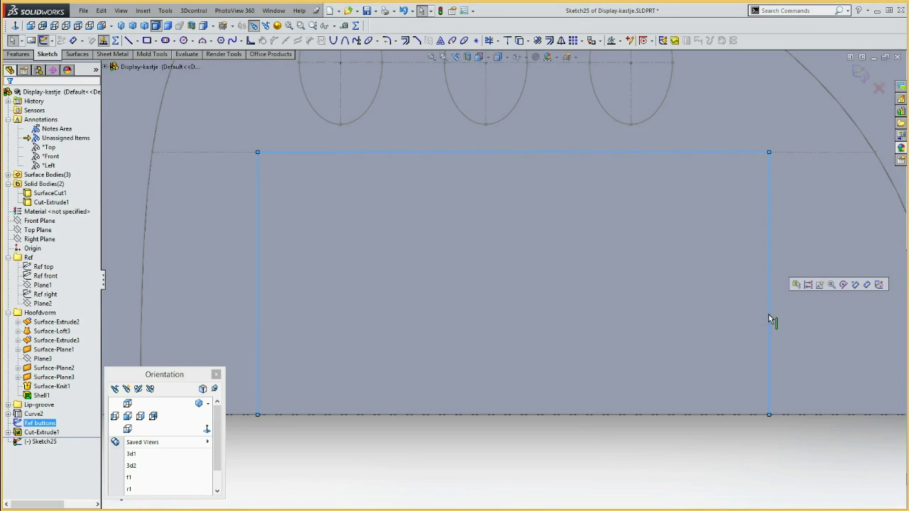
pyautogui.click(520, 40)
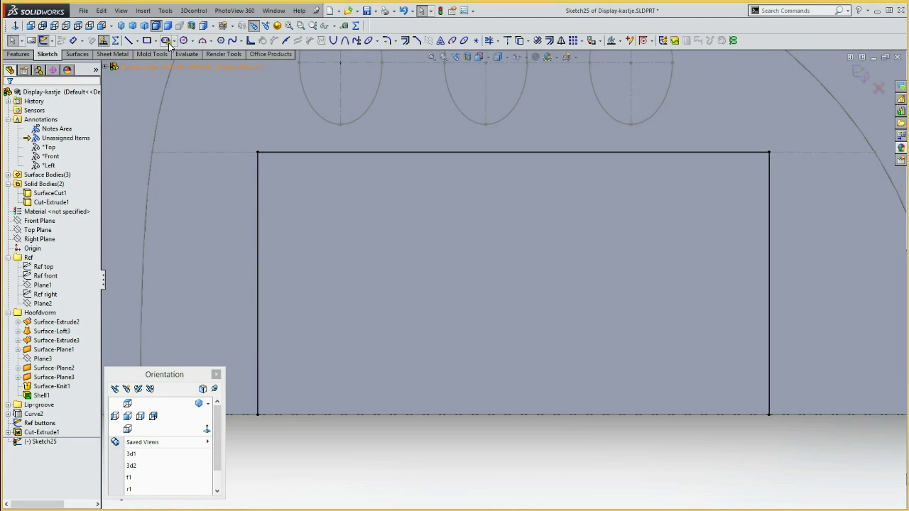
# Fillet the rectangle's top two corners with a 2 mm radius
pyautogui.click(386, 40)
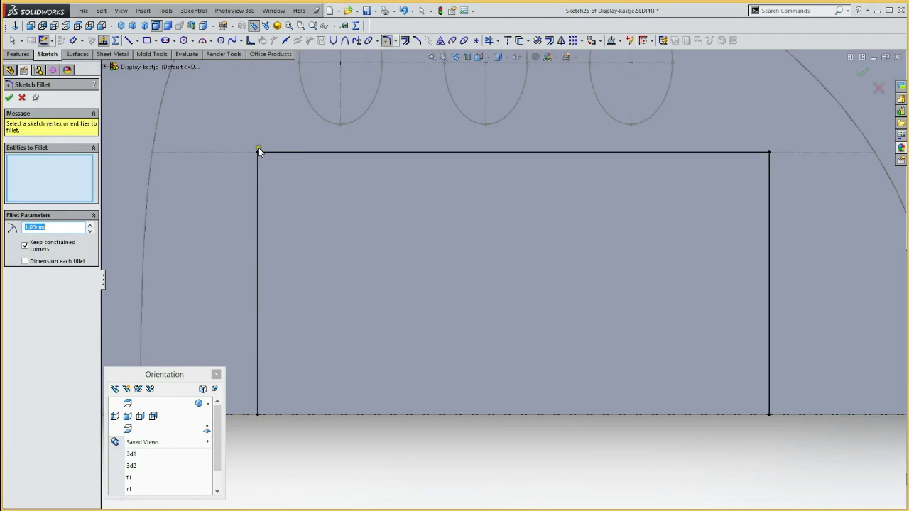
pyautogui.click(89, 225)
pyautogui.click(259, 154)
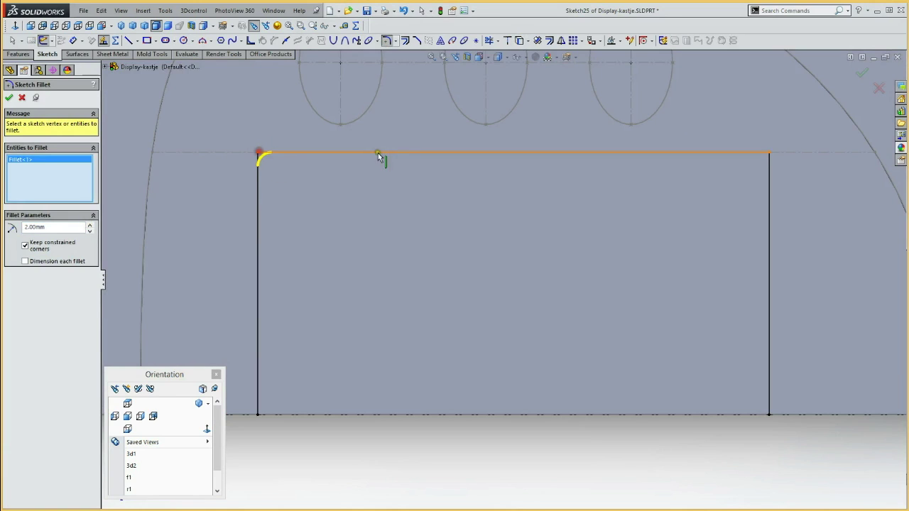
pyautogui.click(769, 152)
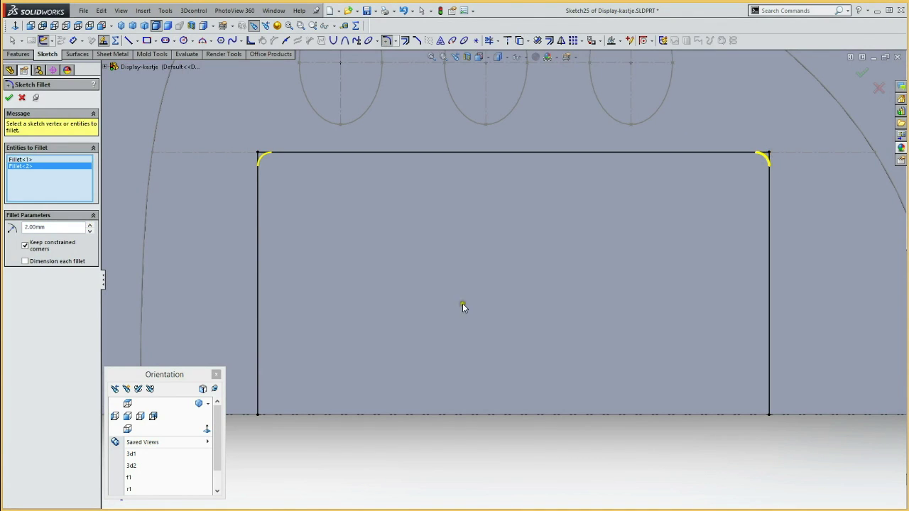
# Close the rectangle with a 74 mm line across its bottom
pyautogui.press('l')
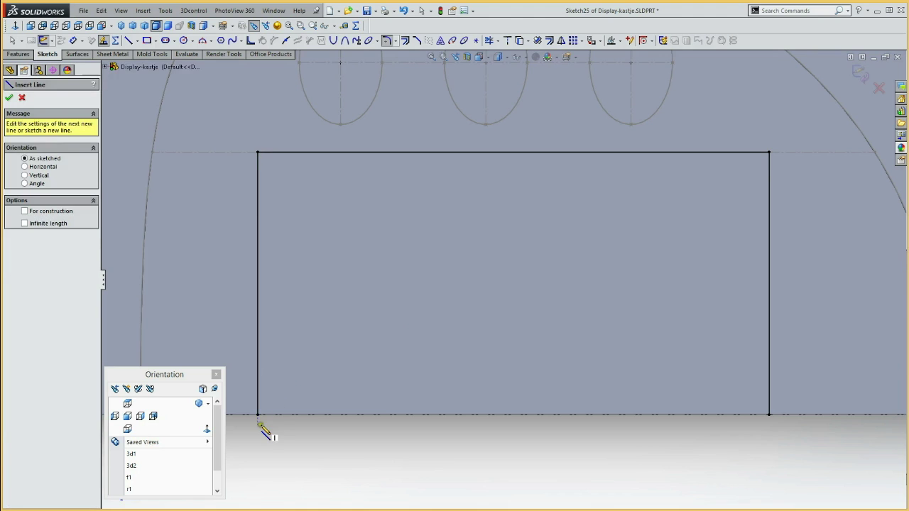
pyautogui.click(257, 415)
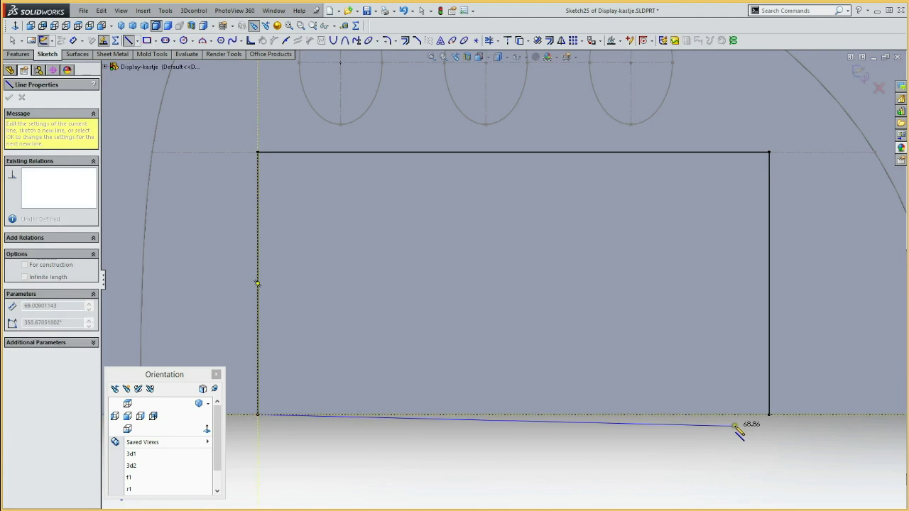
pyautogui.click(769, 415)
pyautogui.press('Escape')
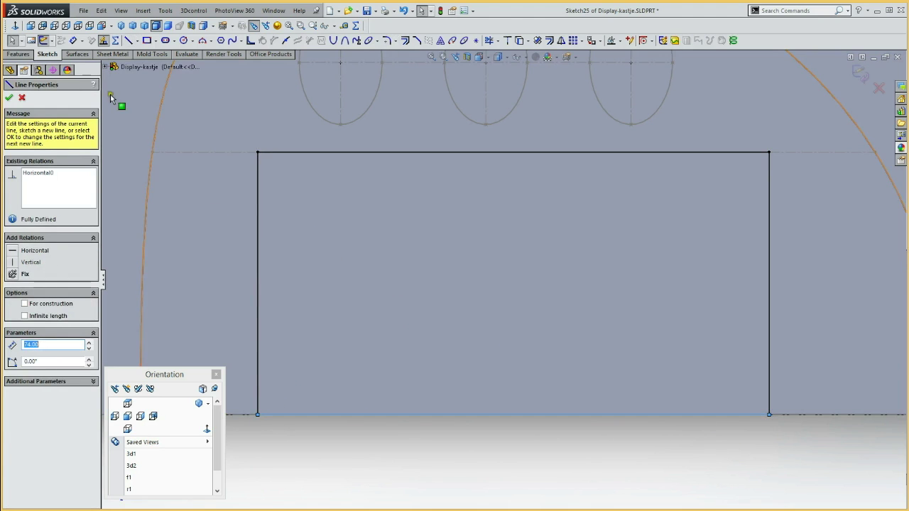
pyautogui.click(30, 57)
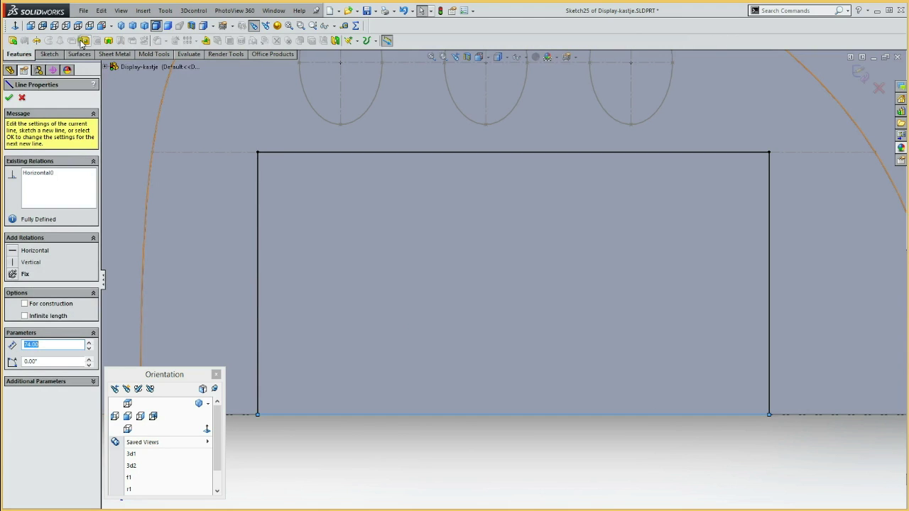
# Extrude-cut the Sketch25 rectangle Blind 0.50 mm into the recess floor, creating Cut-Extrude2
pyautogui.click(84, 42)
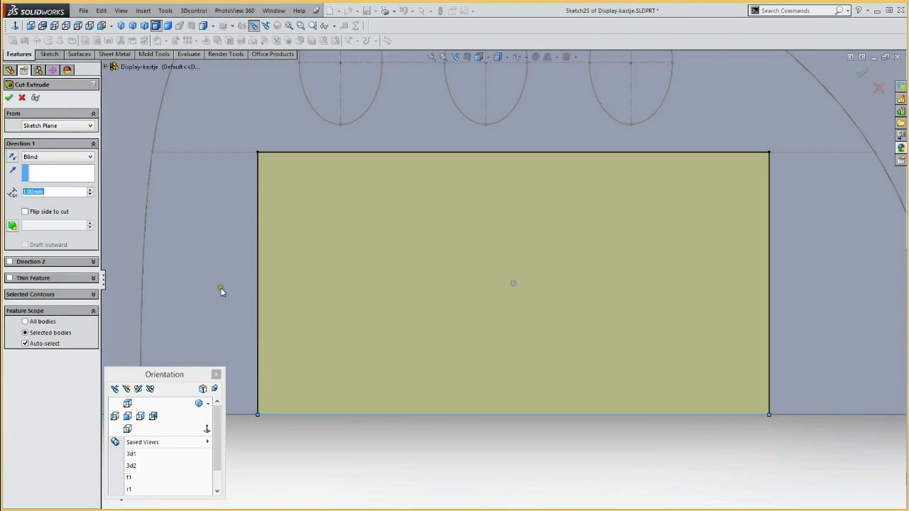
pyautogui.moveTo(221, 290); pyautogui.dragTo(208, 121, button='middle')
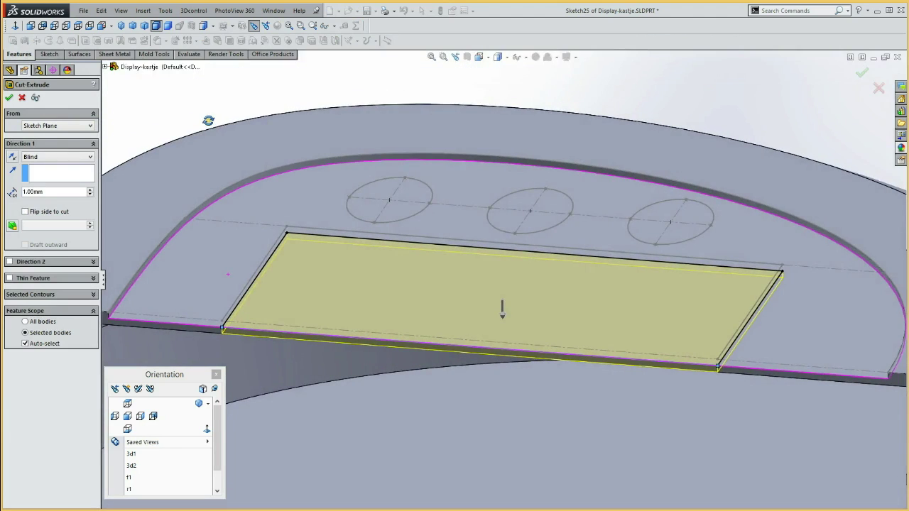
pyautogui.doubleClick(46, 191)
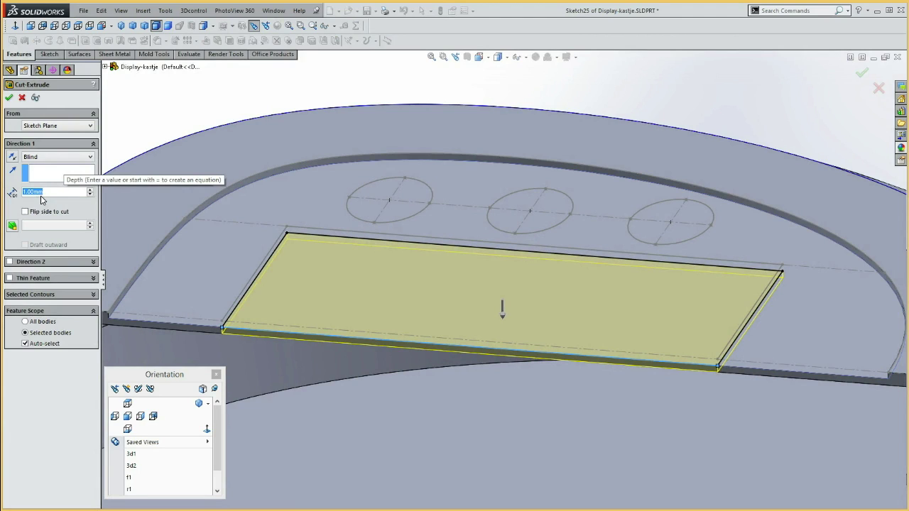
pyautogui.write('5')
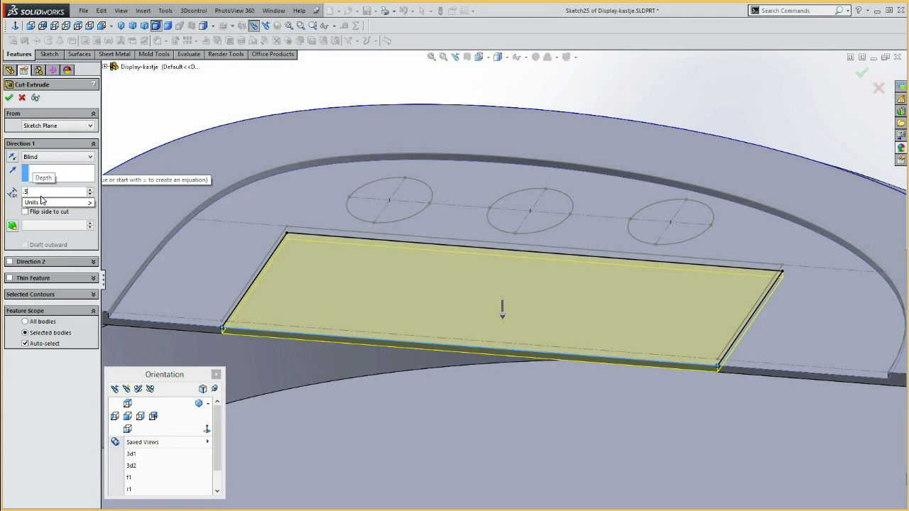
pyautogui.click(9, 100)
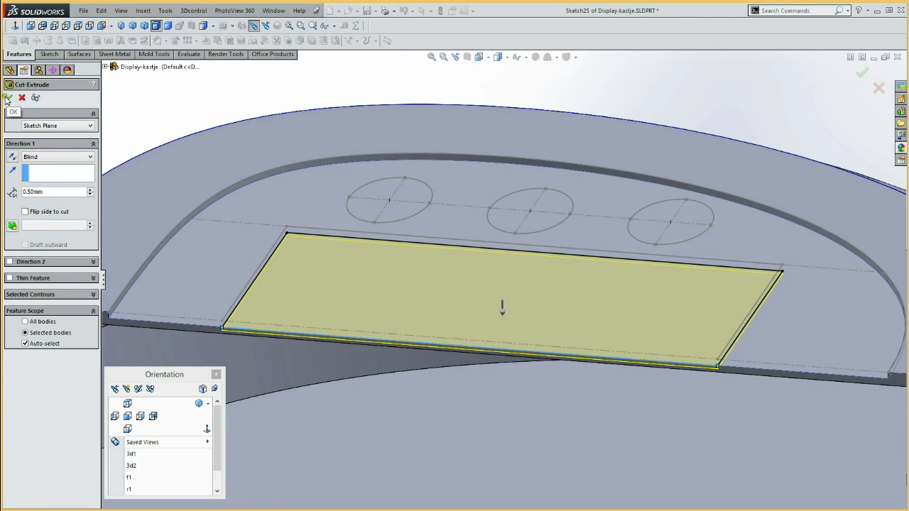
pyautogui.click(8, 100)
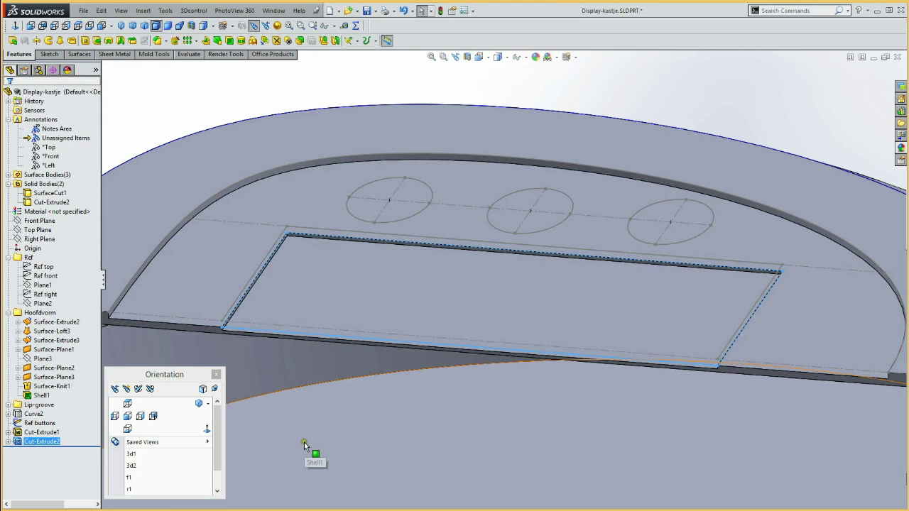
# Look down on the new shallow pocket, then expand Cut-Extrude2 and select its sketch
pyautogui.moveTo(312, 433); pyautogui.dragTo(342, 452, button='middle')
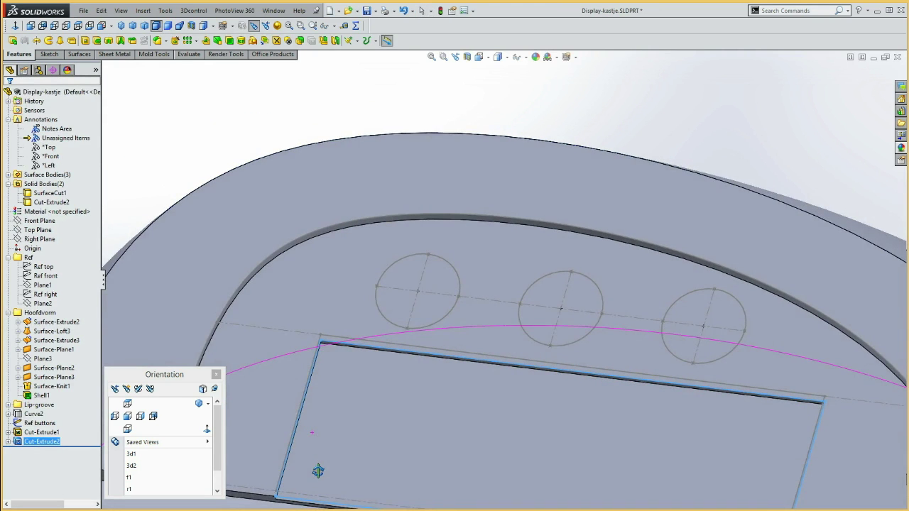
pyautogui.press('Escape')
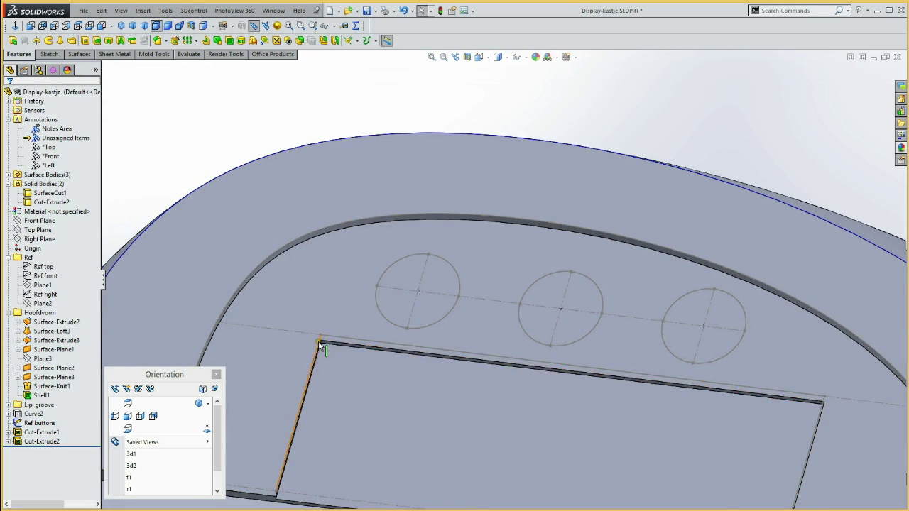
pyautogui.click(7, 442)
pyautogui.click(45, 452)
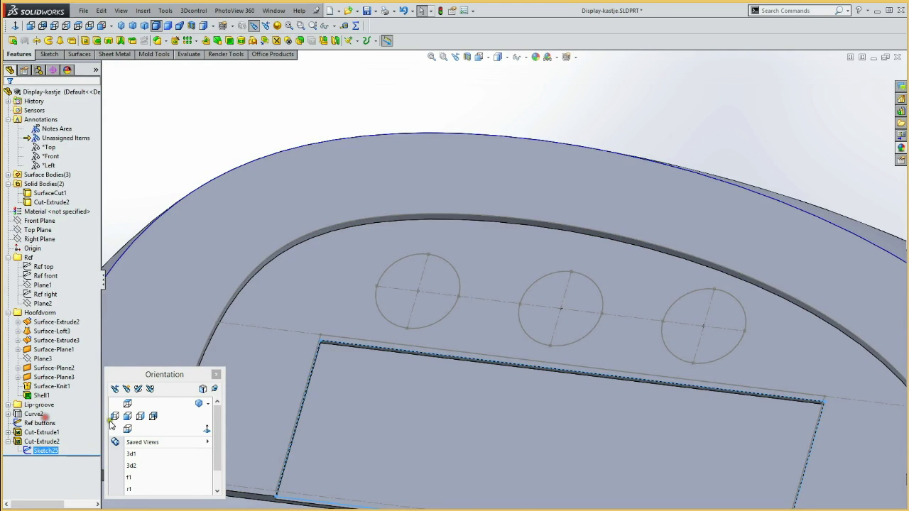
# Edit Sketch25 to add 2 mm fillets on the rectangle's top-left and top-right corners
pyautogui.click(44, 419)
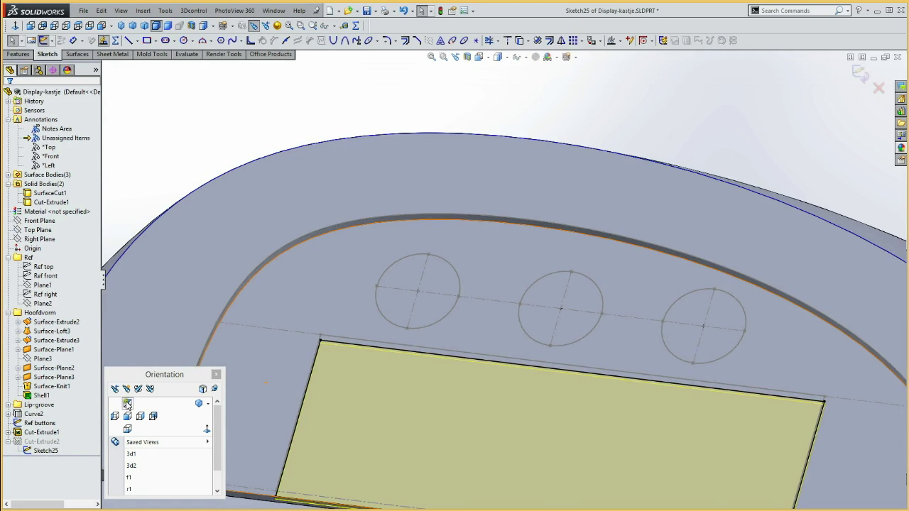
pyautogui.click(127, 403)
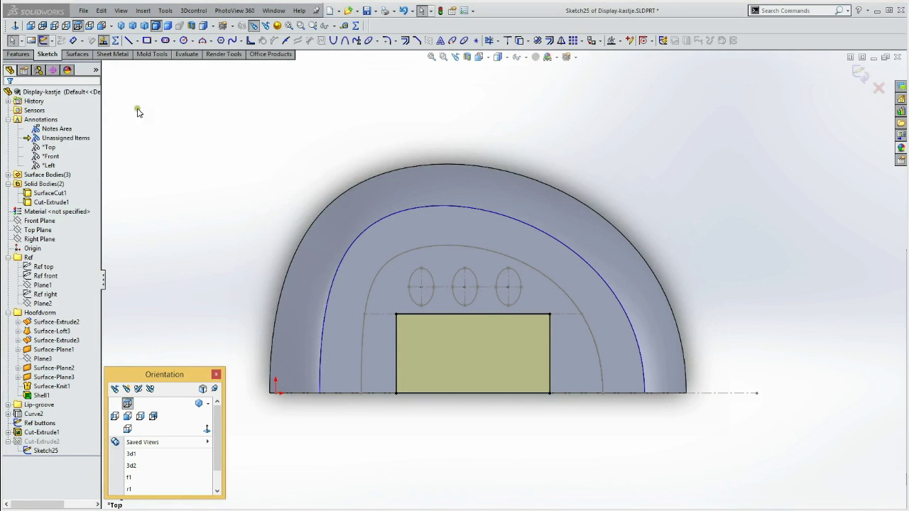
pyautogui.click(387, 40)
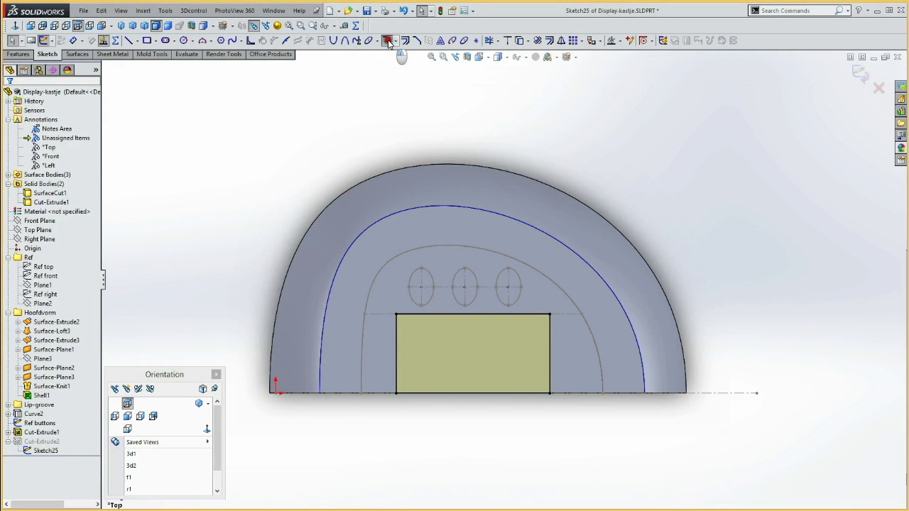
pyautogui.click(395, 315)
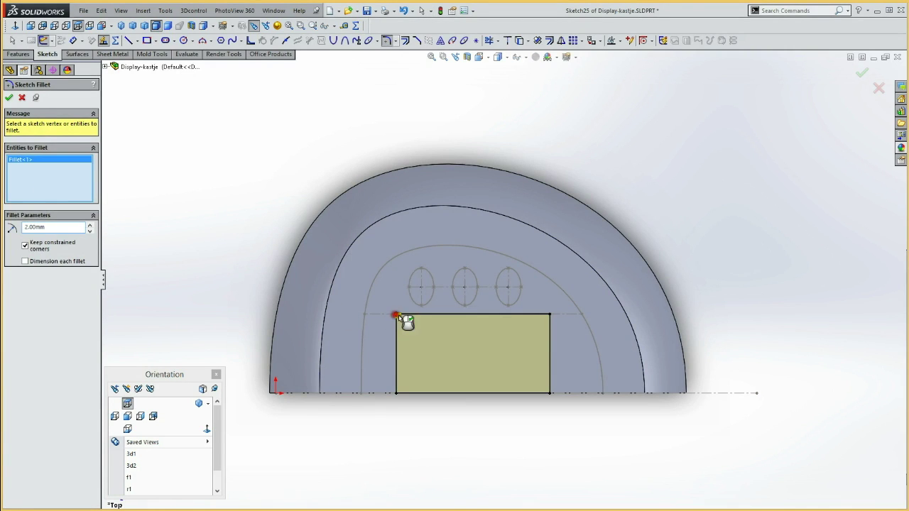
pyautogui.click(550, 314)
pyautogui.click(9, 97)
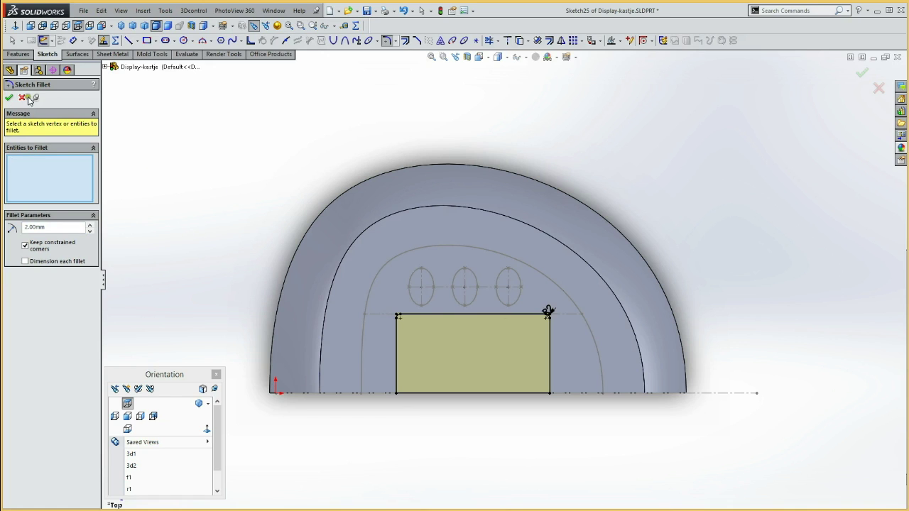
pyautogui.click(9, 97)
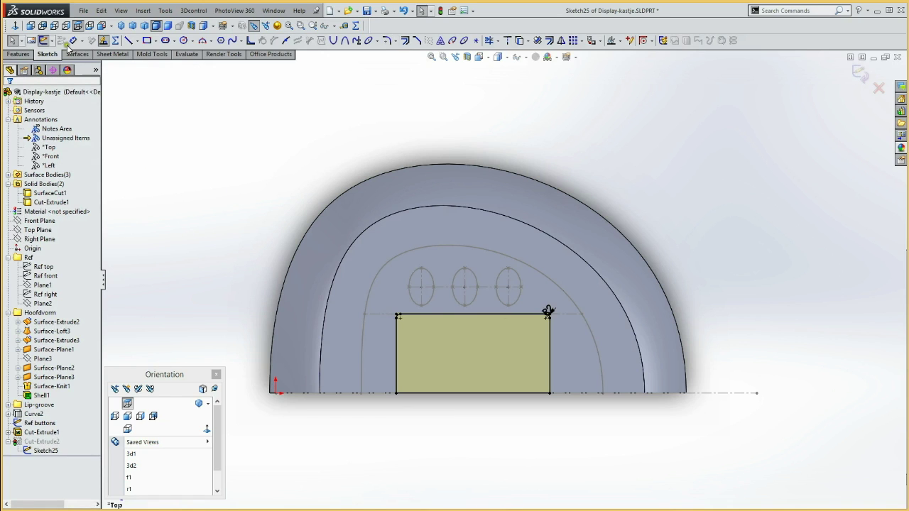
pyautogui.click(43, 40)
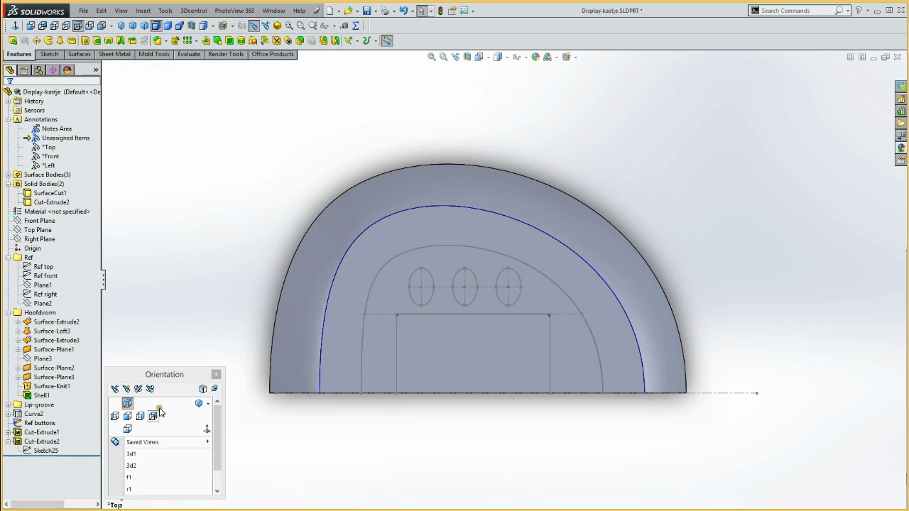
pyautogui.moveTo(202, 338); pyautogui.dragTo(220, 303, button='middle')
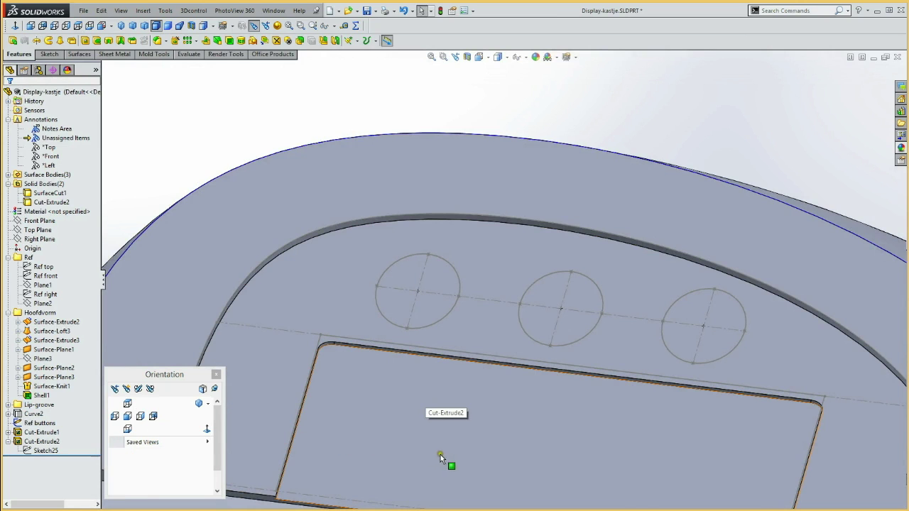
pyautogui.moveTo(440, 458); pyautogui.dragTo(399, 290, button='middle')
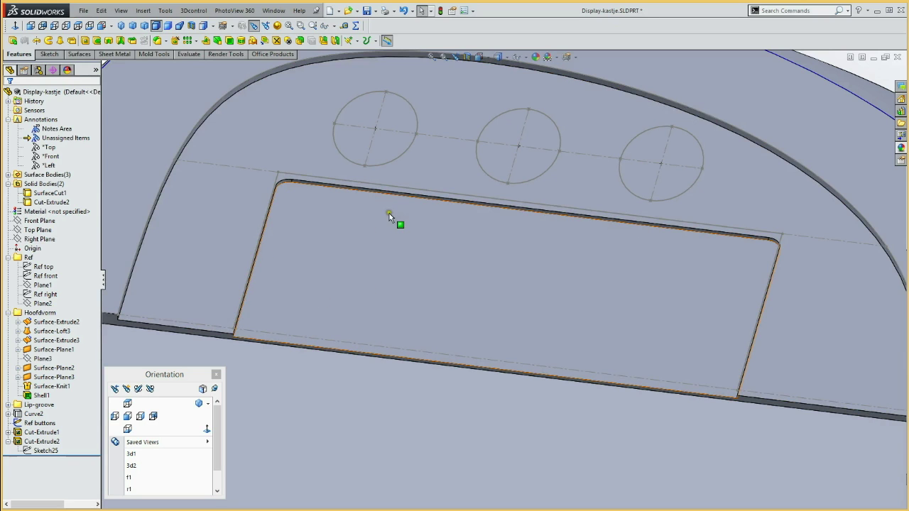
pyautogui.moveTo(131, 465)
pyautogui.click(127, 404)
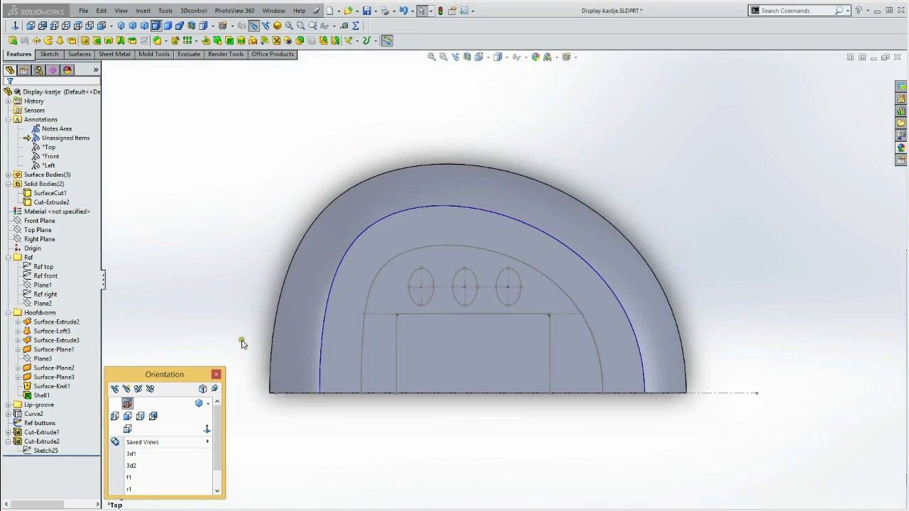
pyautogui.moveTo(213, 239)
pyautogui.mouseDown(button='middle')
pyautogui.moveTo(215, 75)
pyautogui.moveTo(173, 95)
pyautogui.mouseUp(button='middle')
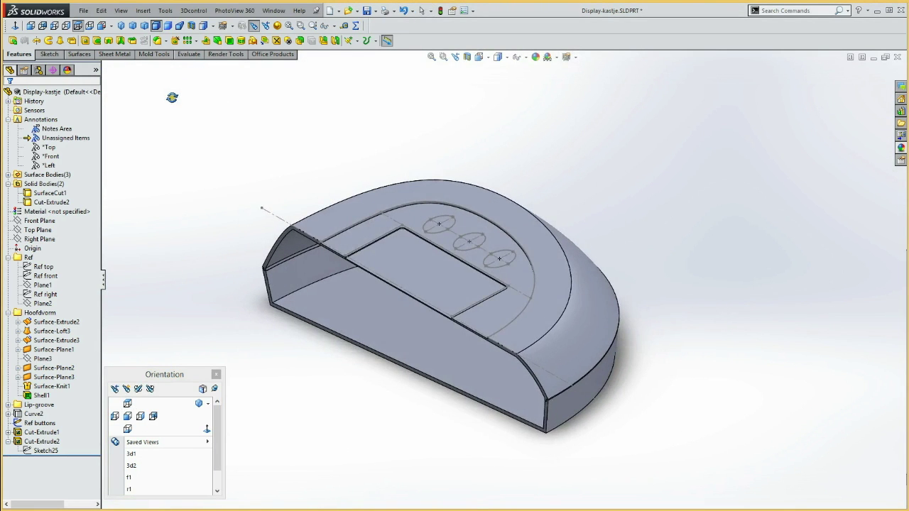
pyautogui.hotkey('shift', 'z')
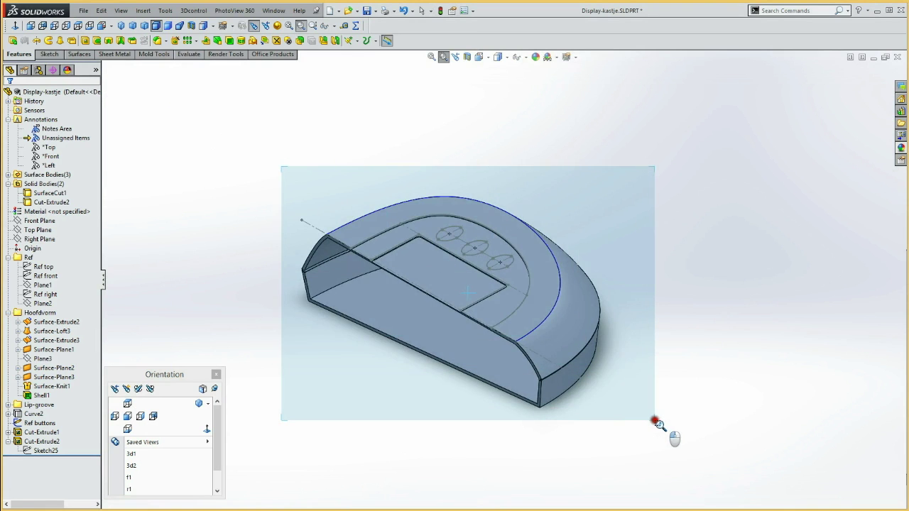
pyautogui.moveTo(281, 167); pyautogui.dragTo(671, 434)
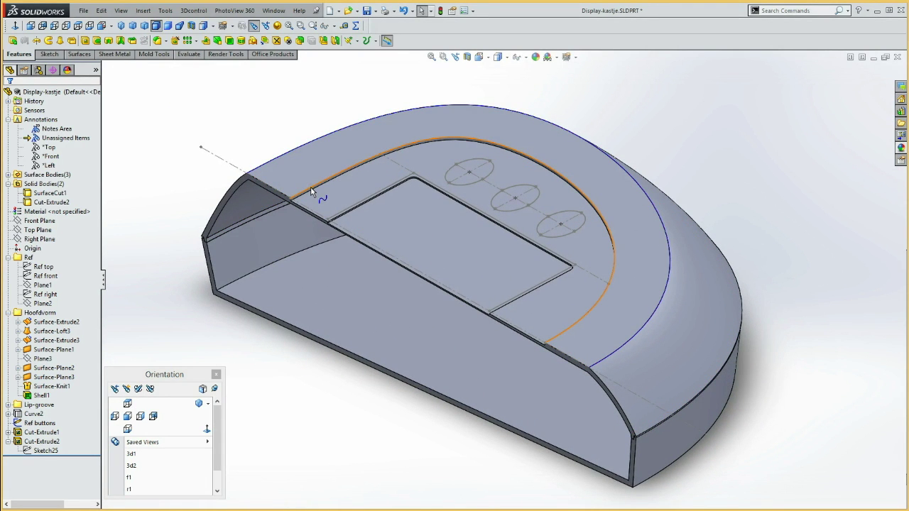
pyautogui.click(310, 190)
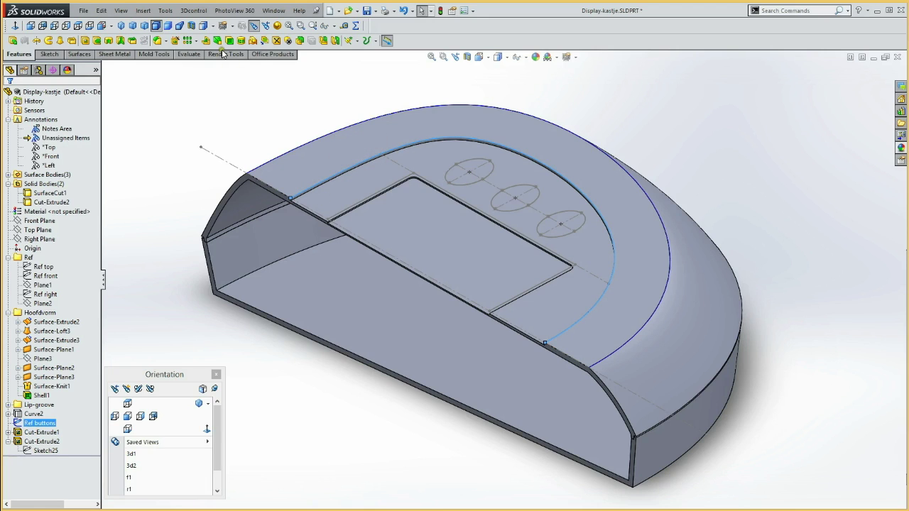
# Create Fillet1 with a 0.30 mm radius on the recess's curved inner edge
pyautogui.click(158, 40)
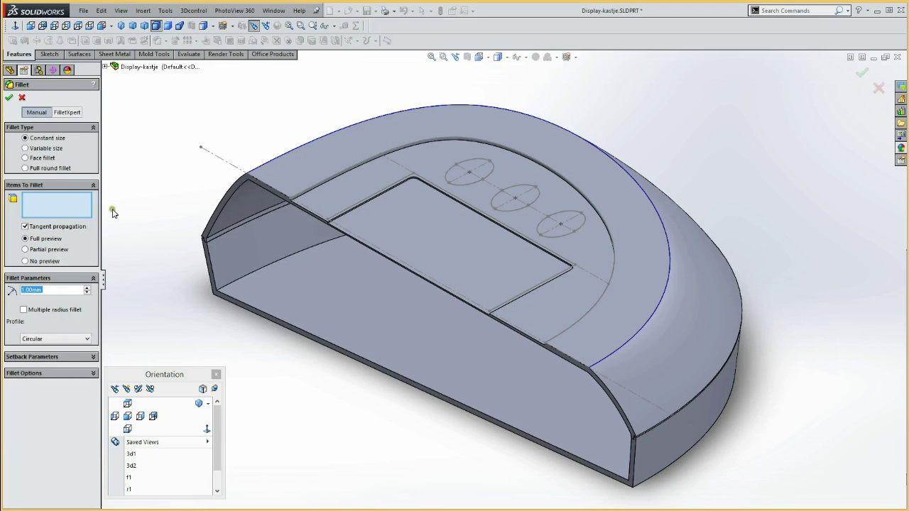
pyautogui.write('3')
pyautogui.click(44, 297)
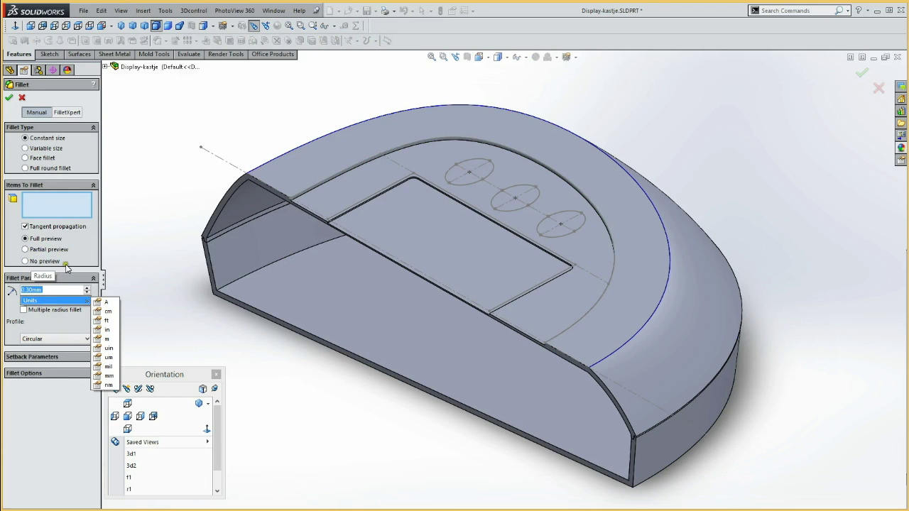
pyautogui.click(9, 98)
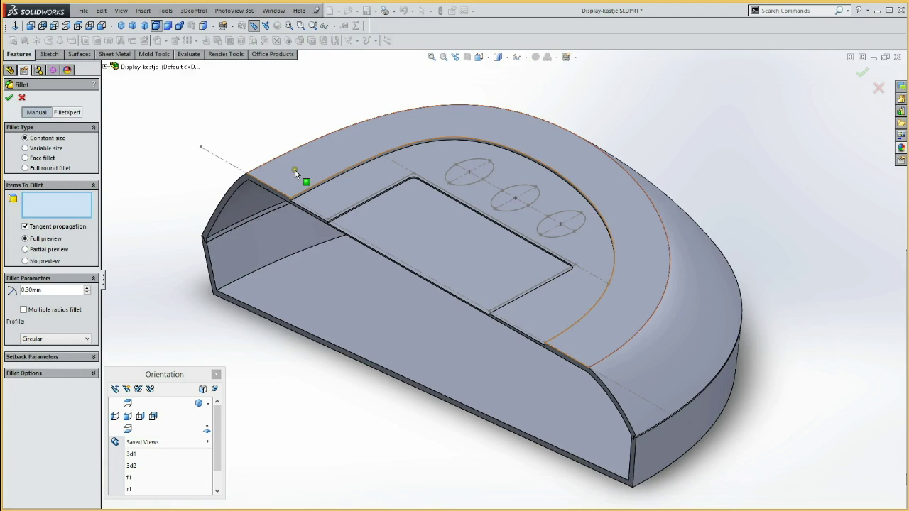
pyautogui.click(313, 186)
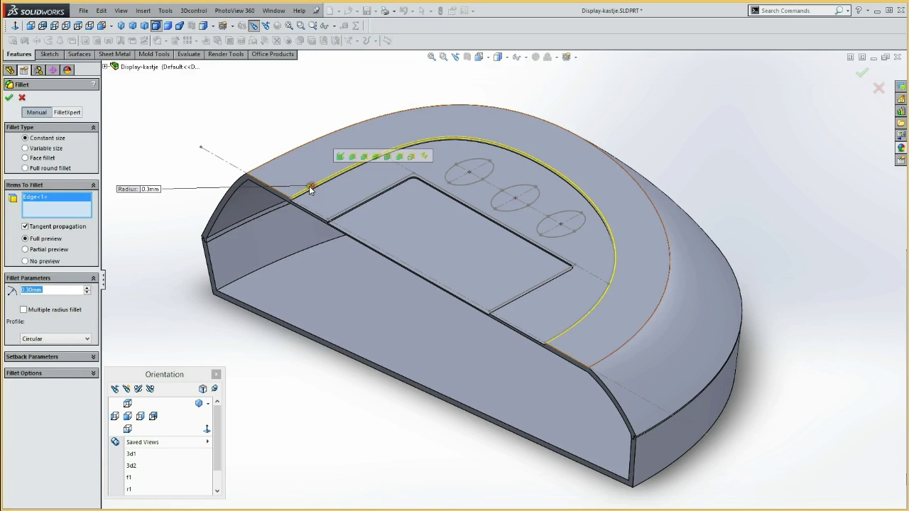
pyautogui.click(10, 97)
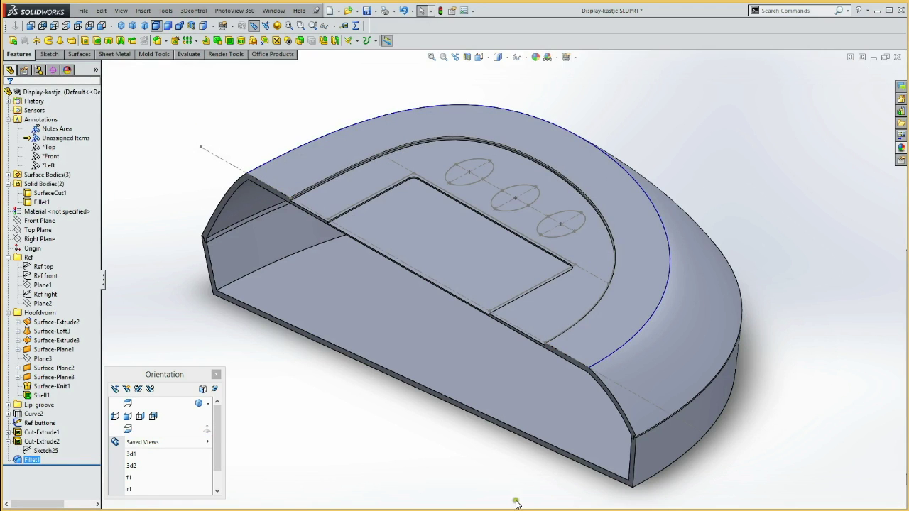
# View the model from below and inspect the display cut and its sketch
pyautogui.moveTo(430, 428); pyautogui.dragTo(410, 307, button='middle')
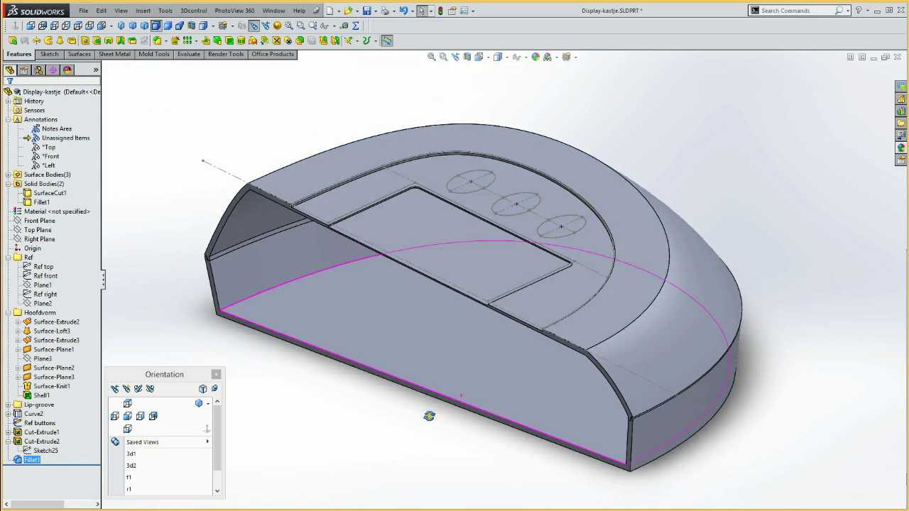
pyautogui.click(47, 443)
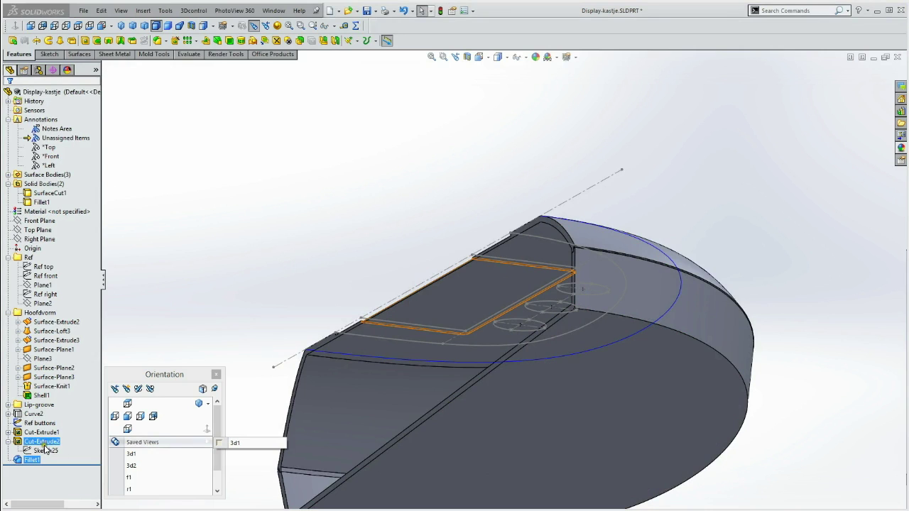
pyautogui.click(44, 451)
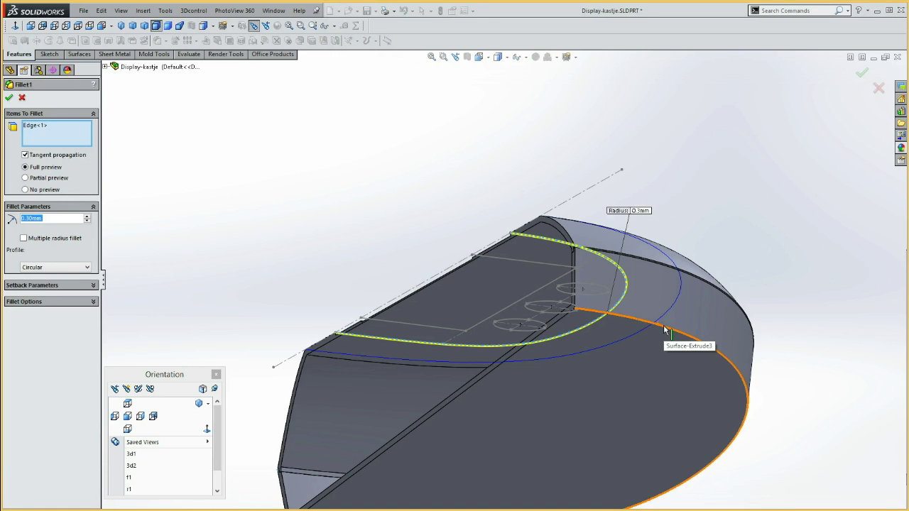
pyautogui.click(23, 100)
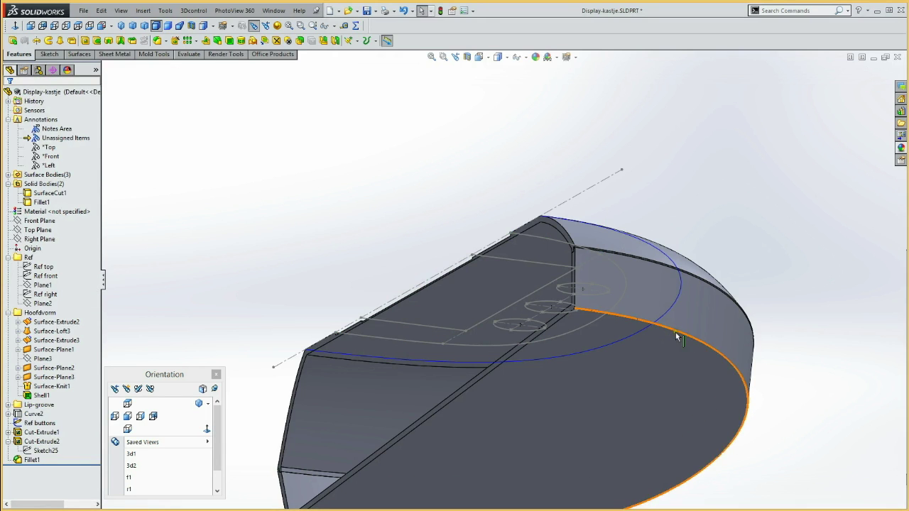
# Create Fillet2 with a 0.50 mm radius on the curved arc edge
pyautogui.click(156, 40)
pyautogui.click(668, 329)
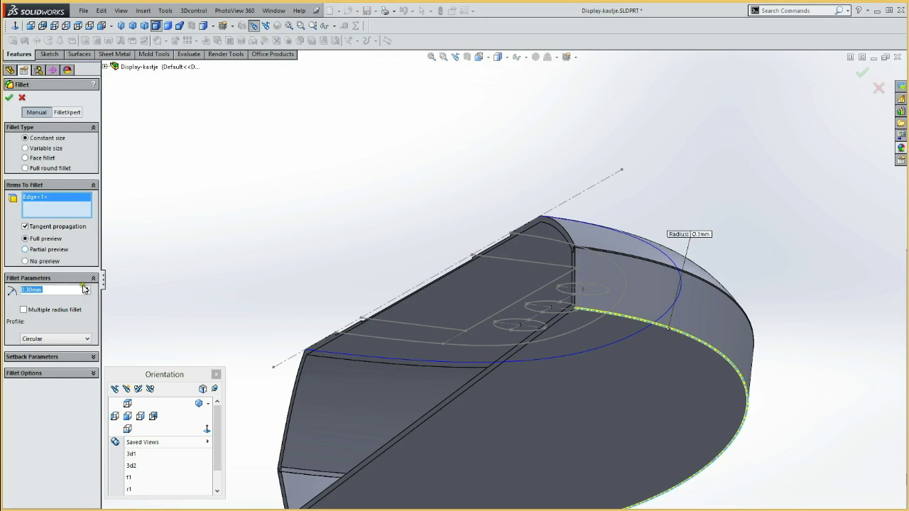
pyautogui.press('BackSpace')
pyautogui.write('5')
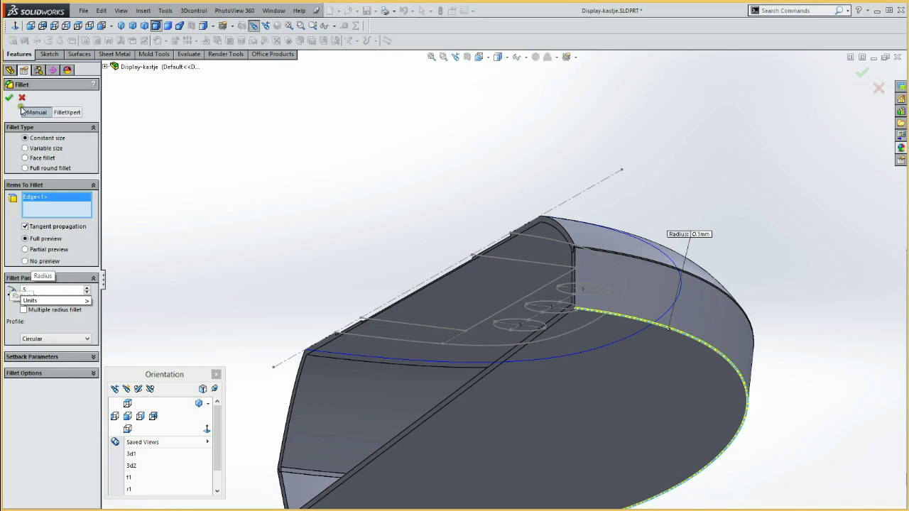
pyautogui.press('Return')
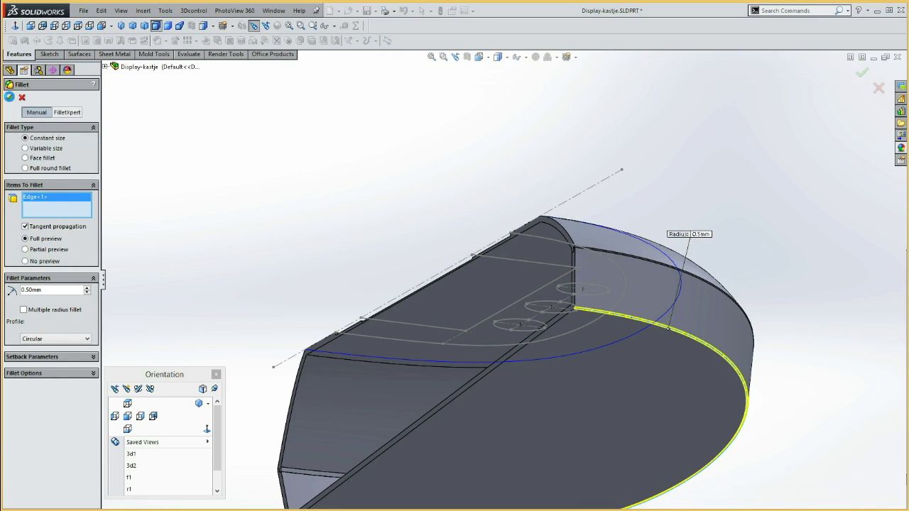
pyautogui.click(9, 97)
pyautogui.moveTo(266, 158)
pyautogui.mouseDown(button='middle')
pyautogui.moveTo(367, 251)
pyautogui.moveTo(331, 235)
pyautogui.moveTo(319, 282)
pyautogui.moveTo(361, 253)
pyautogui.moveTo(345, 175)
pyautogui.moveTo(386, 197)
pyautogui.moveTo(331, 199)
pyautogui.moveTo(292, 218)
pyautogui.moveTo(287, 236)
pyautogui.mouseUp(button='middle')
# Show the part in the Top view and select the inner fillet edge
pyautogui.press('Escape')
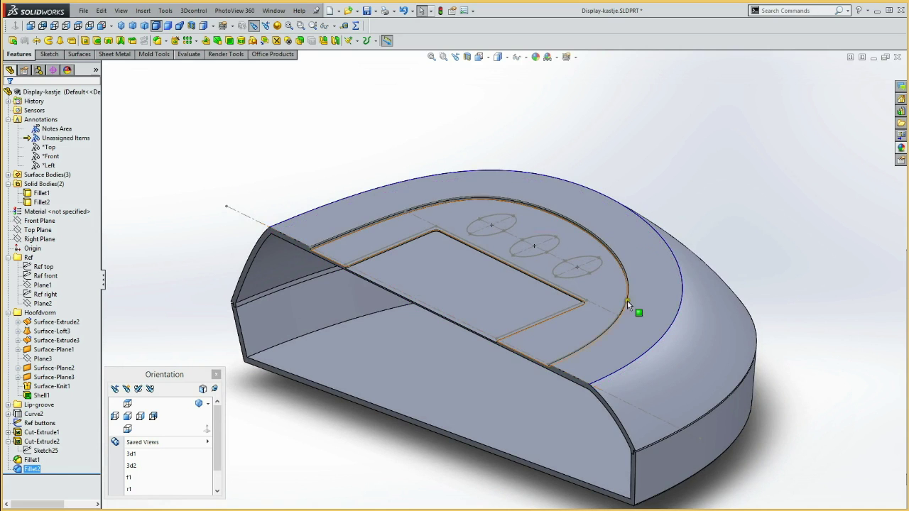
pyautogui.click(128, 404)
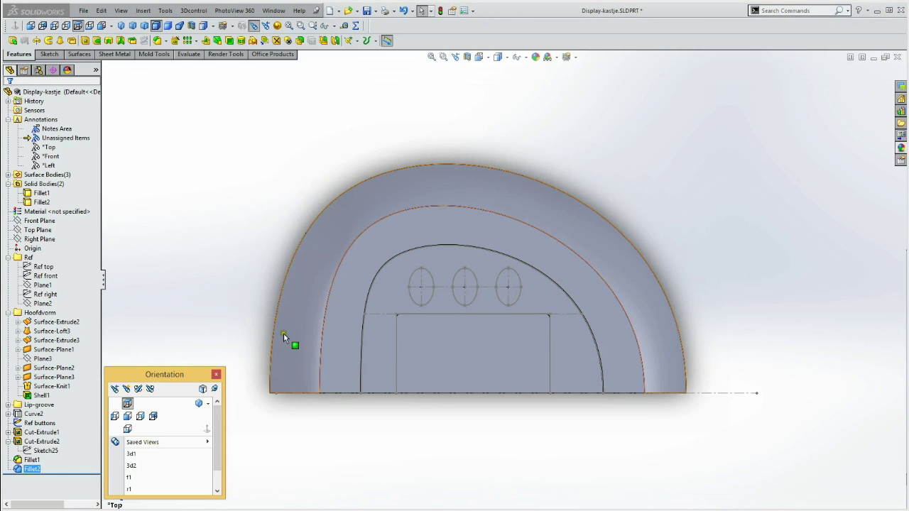
pyautogui.click(330, 283)
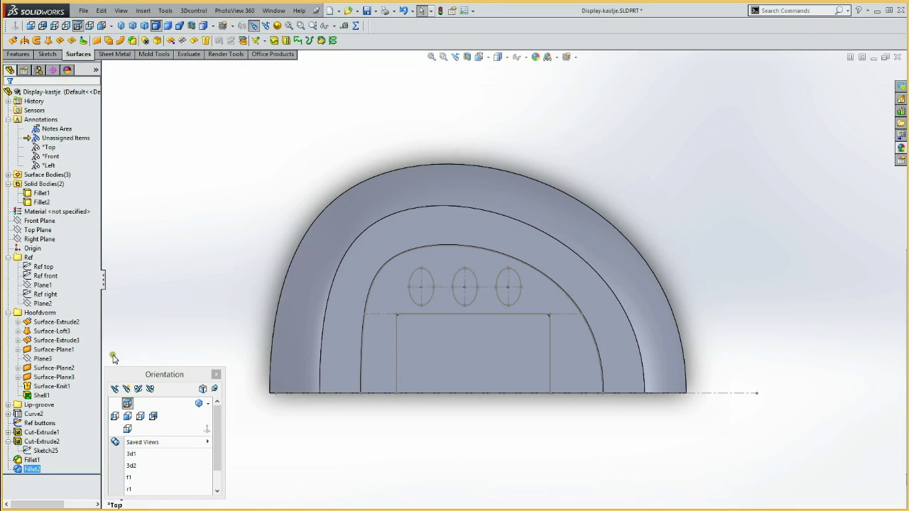
# Sketch on the lip's top face and convert its middle arc edge into a construction spline
pyautogui.click(335, 344)
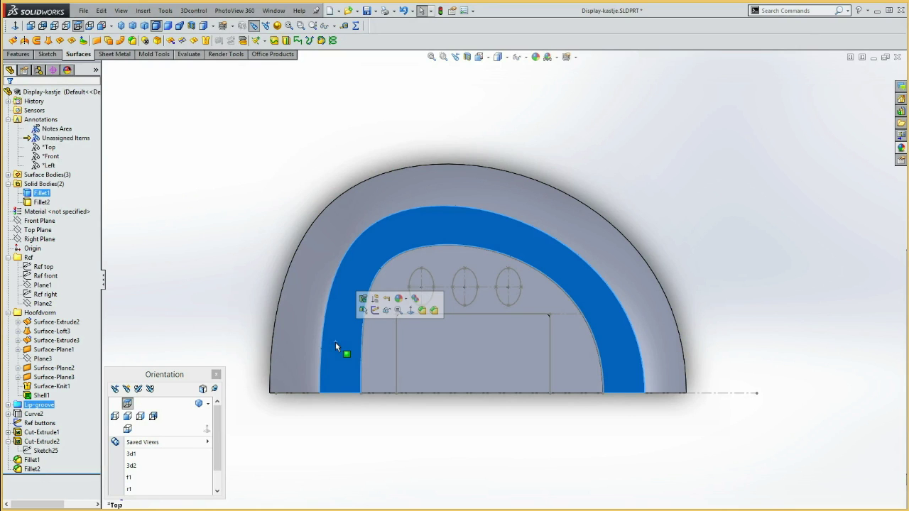
pyautogui.click(375, 310)
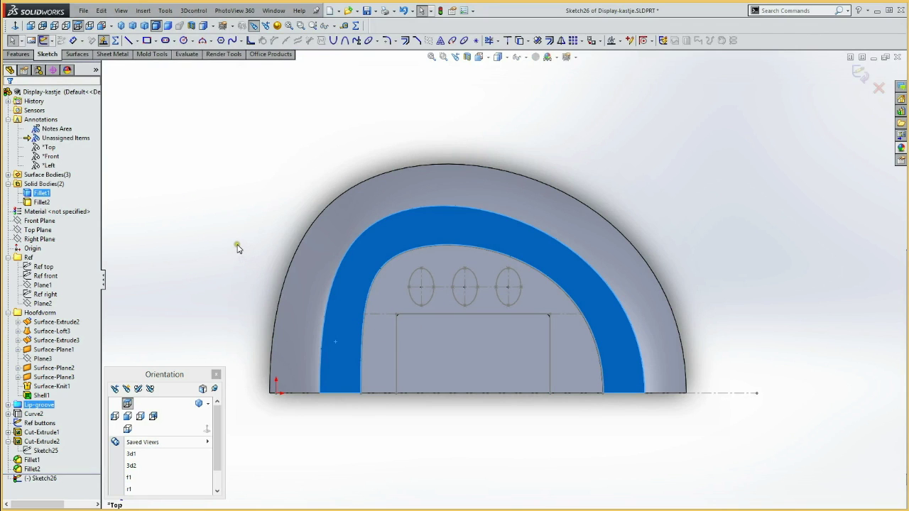
pyautogui.click(326, 314)
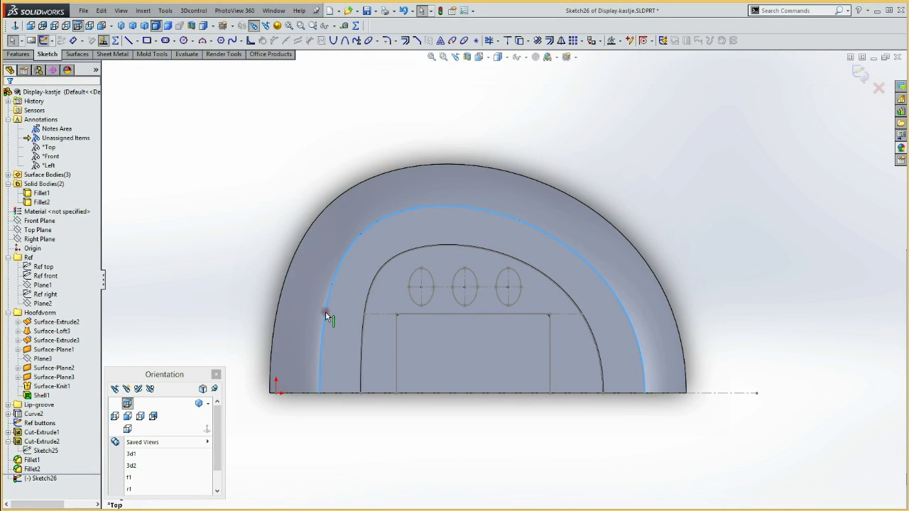
pyautogui.click(520, 42)
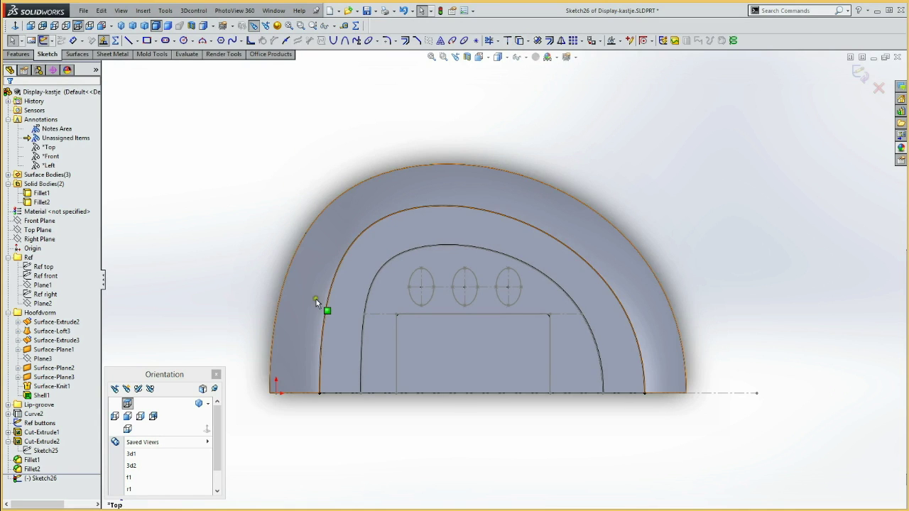
pyautogui.click(339, 284)
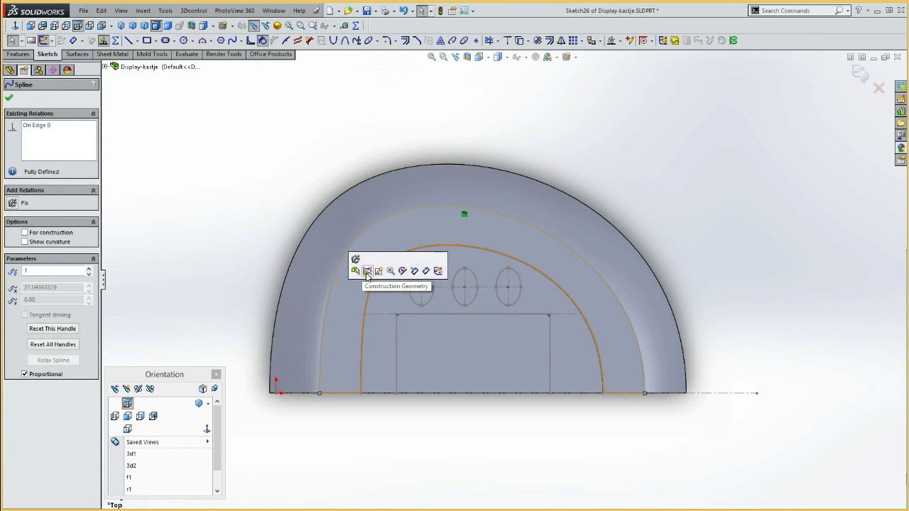
pyautogui.press('Escape')
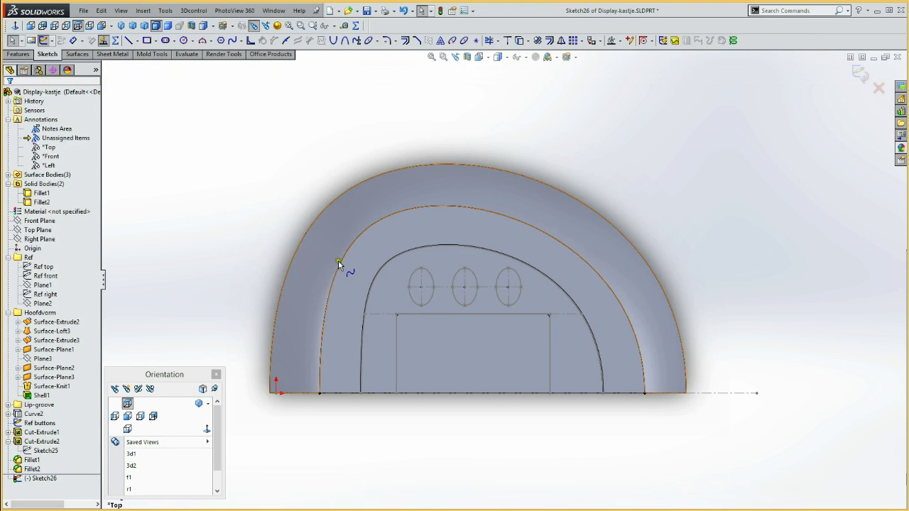
pyautogui.click(338, 267)
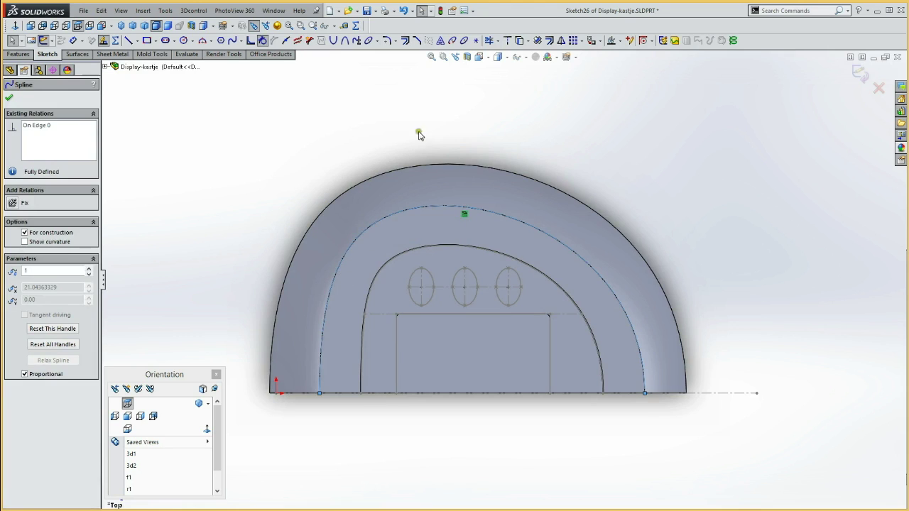
pyautogui.click(549, 42)
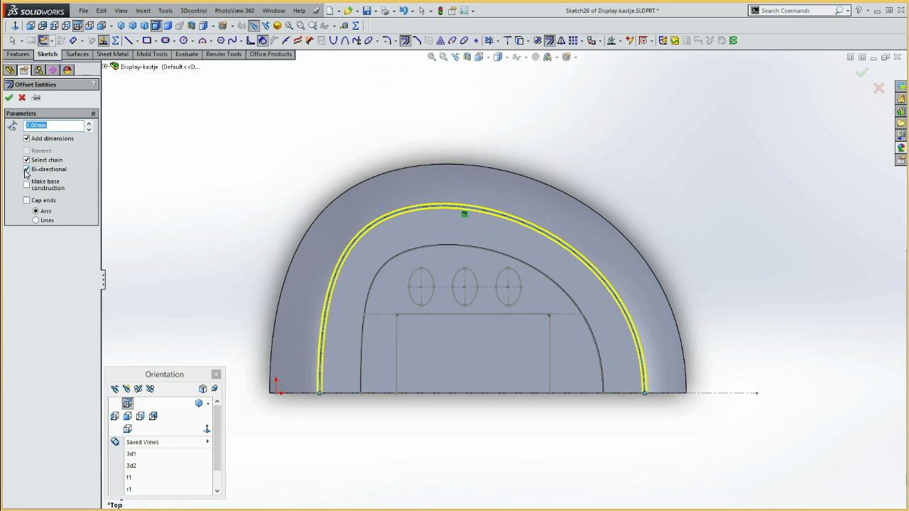
# Offset the construction arc 2.00 mm bi-directionally and exit Sketch26
pyautogui.click(89, 124)
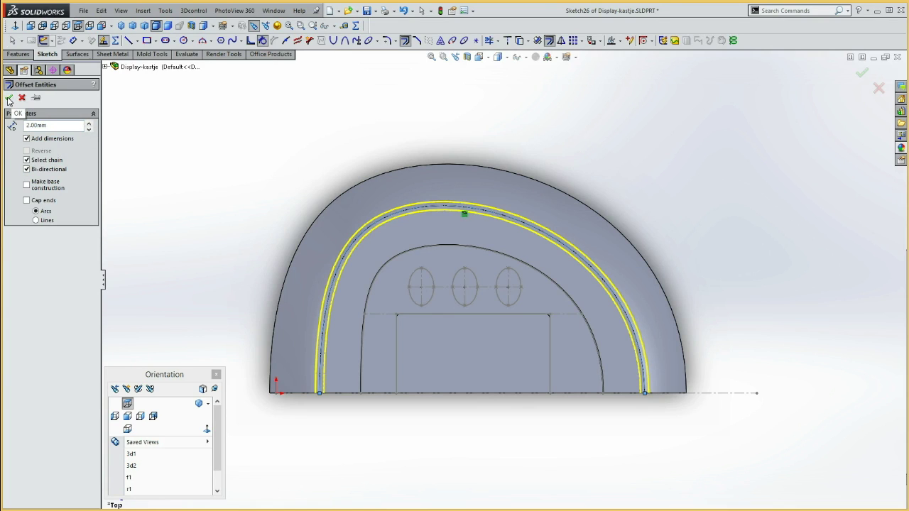
pyautogui.click(9, 99)
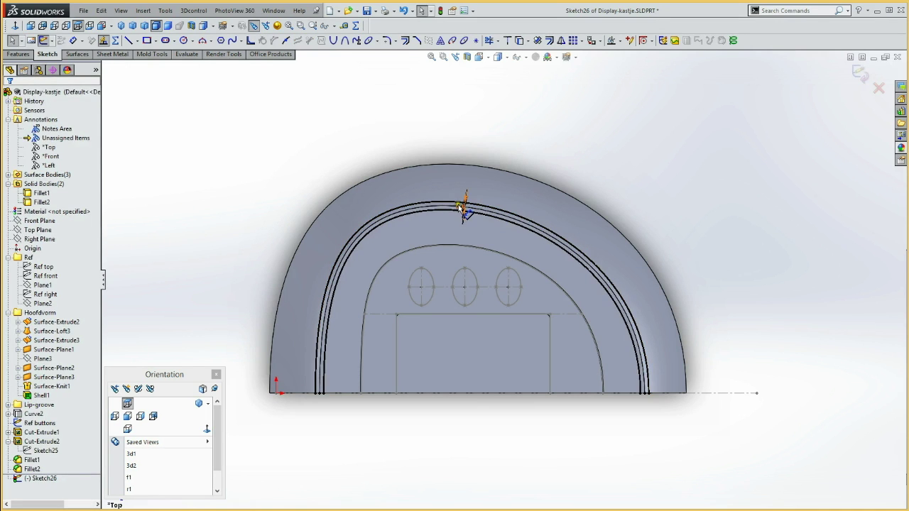
pyautogui.click(462, 205)
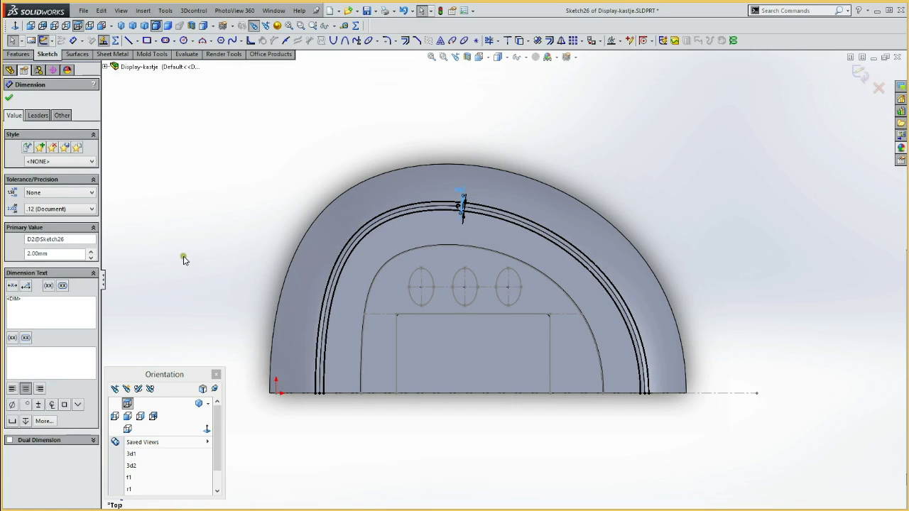
pyautogui.click(43, 41)
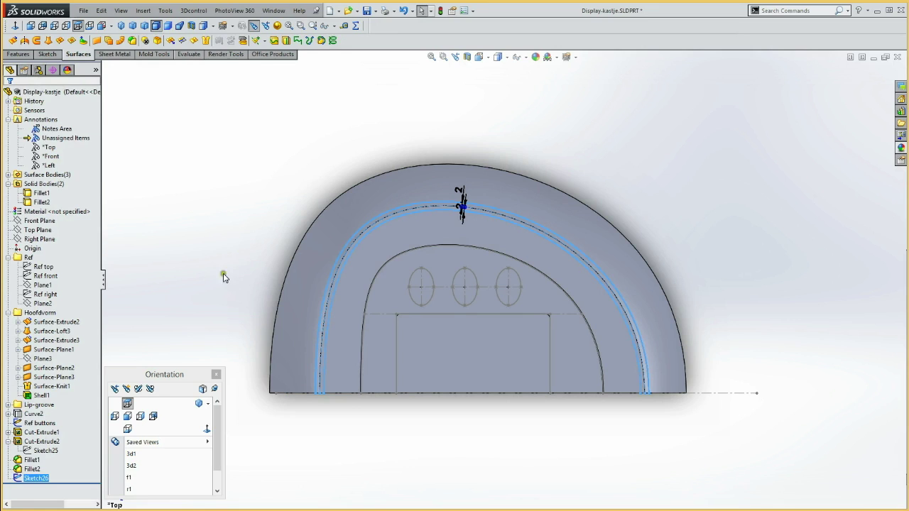
# Create Split Line1 projecting Sketch26 onto the outer and second lip faces
pyautogui.click(274, 41)
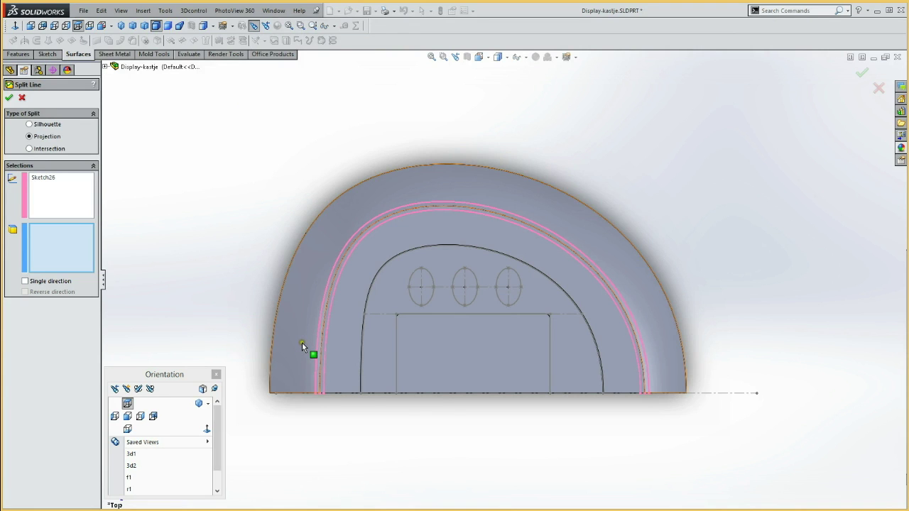
pyautogui.click(301, 347)
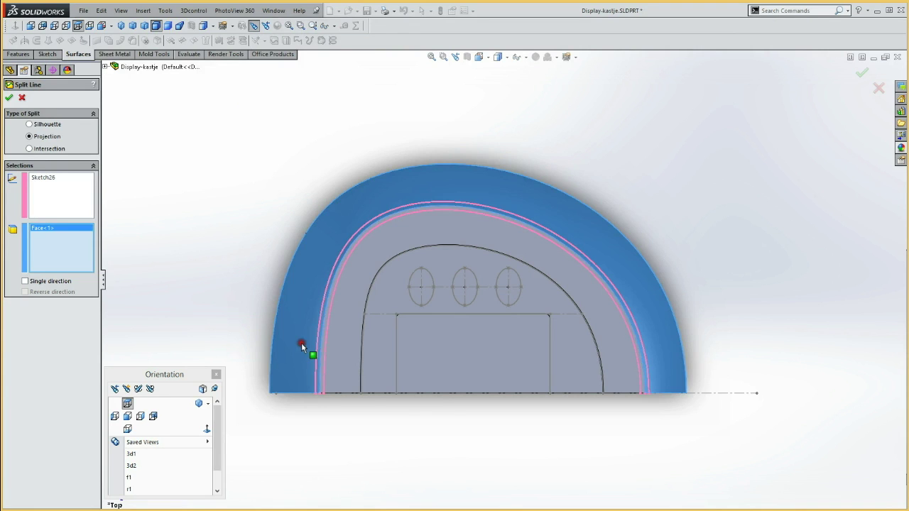
pyautogui.click(340, 346)
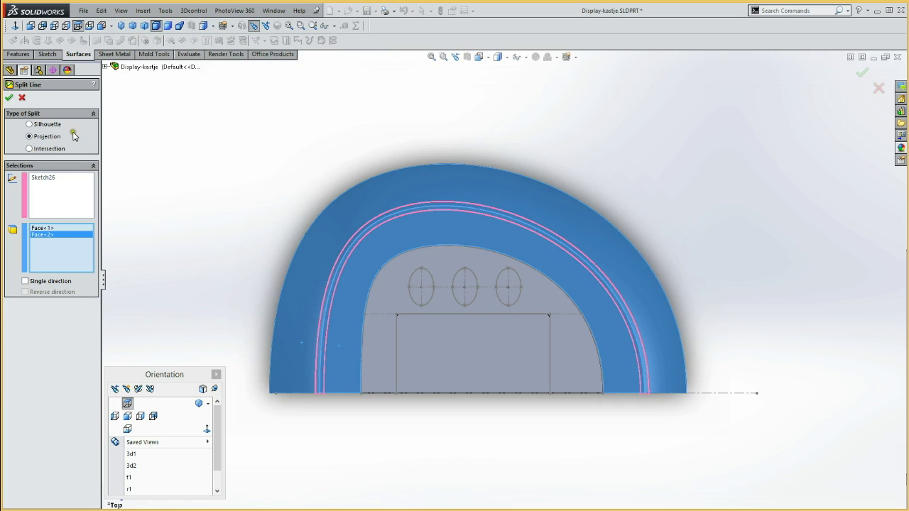
pyautogui.click(9, 98)
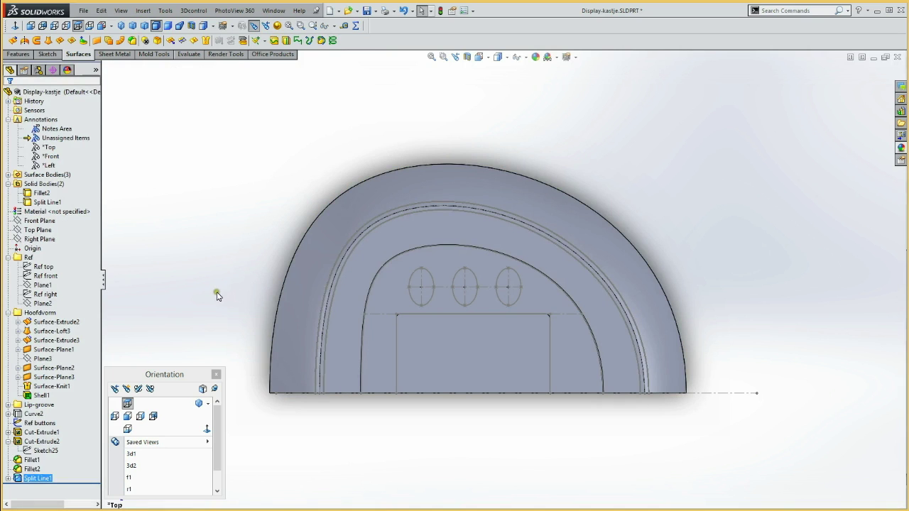
# Zoom into the lip's lower-left end and inspect the faces produced by the split
pyautogui.moveTo(288, 324); pyautogui.dragTo(368, 419)
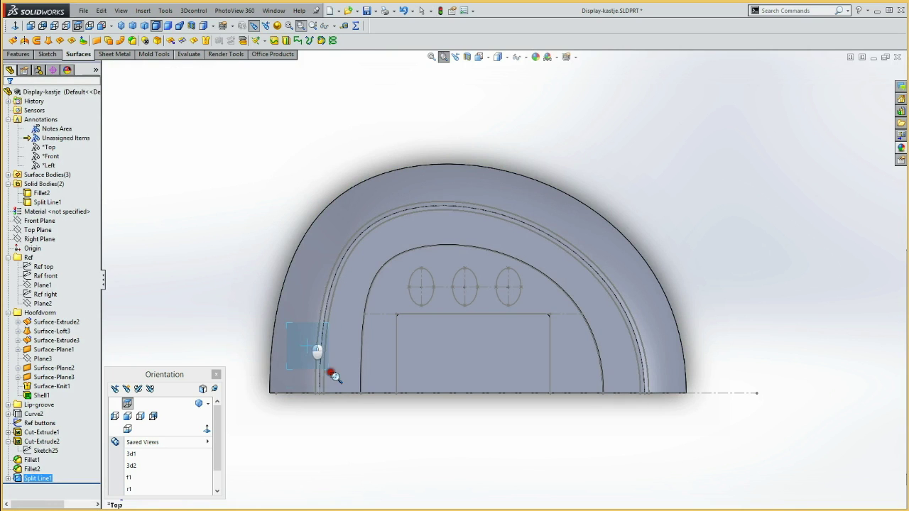
pyautogui.press('Escape')
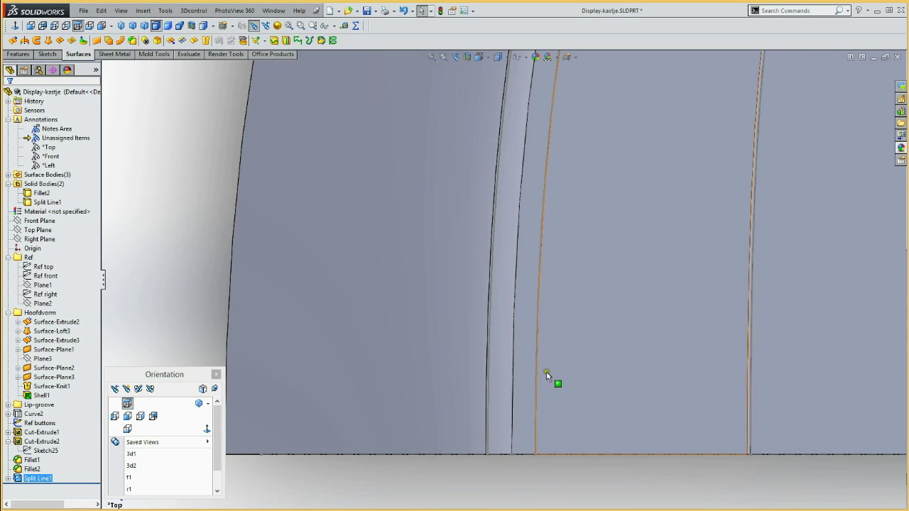
pyautogui.click(552, 395)
pyautogui.click(526, 400)
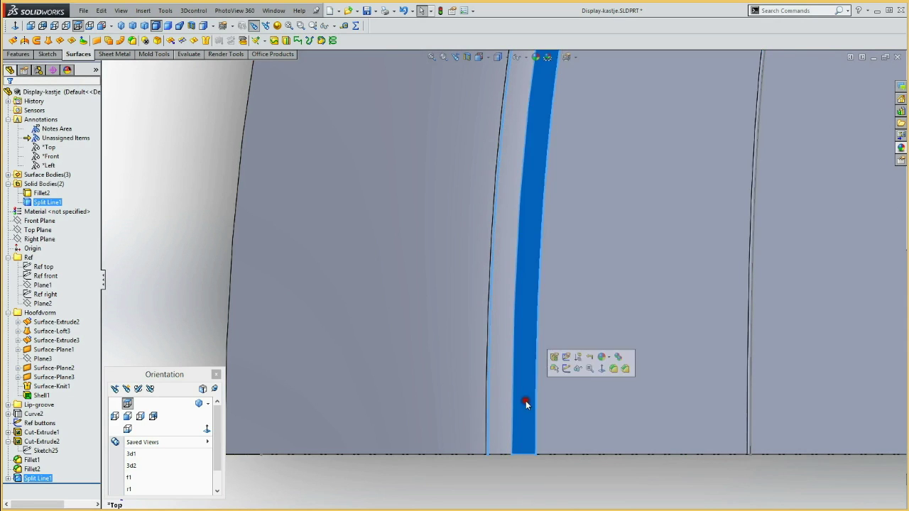
pyautogui.click(500, 405)
pyautogui.click(463, 405)
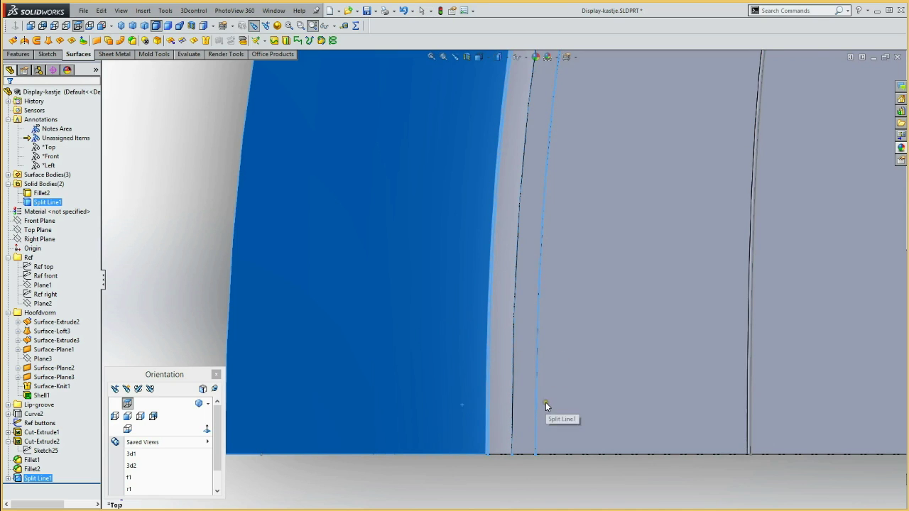
pyautogui.keyDown('shift'); pyautogui.moveTo(547, 402); pyautogui.dragTo(556, 456, button='middle'); pyautogui.keyUp('shift')
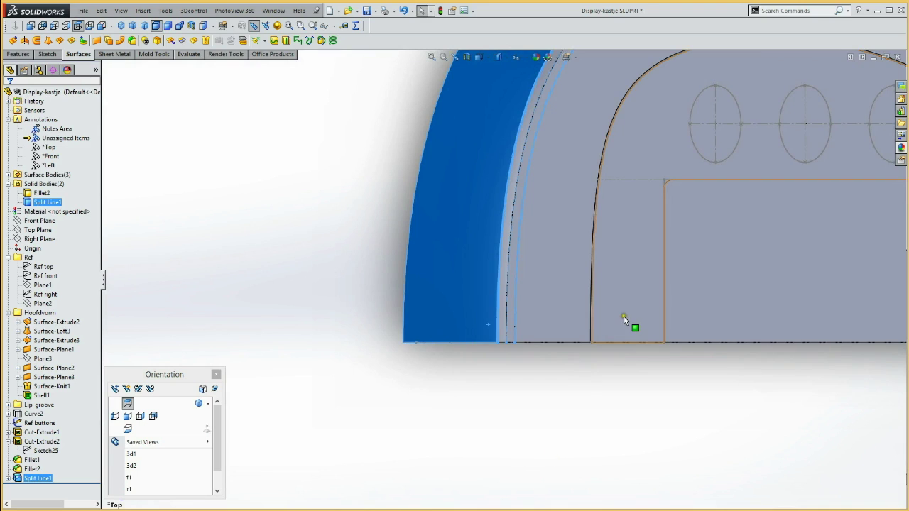
pyautogui.keyDown('ctrl'); pyautogui.moveTo(619, 315); pyautogui.dragTo(472, 431, button='middle'); pyautogui.keyUp('ctrl')
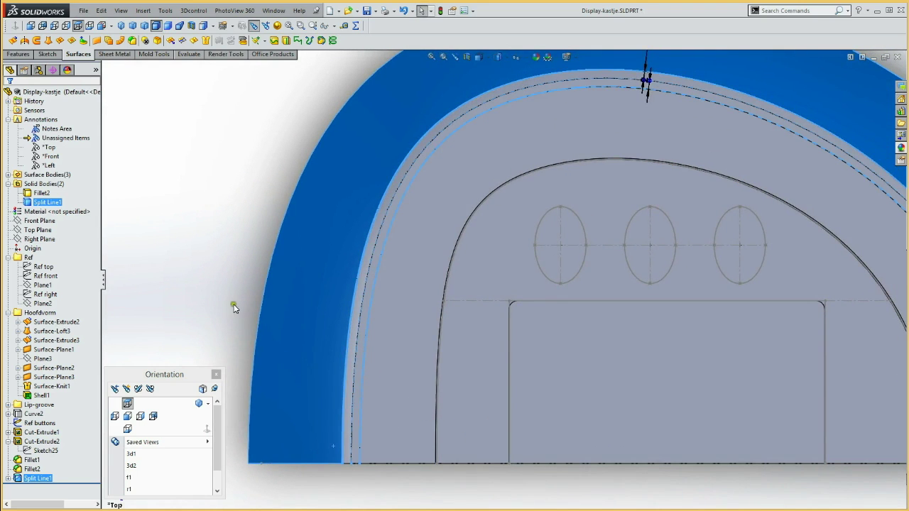
# Select the two narrow groove strips along the lip for removal with Delete Face
pyautogui.click(232, 306)
pyautogui.click(355, 383)
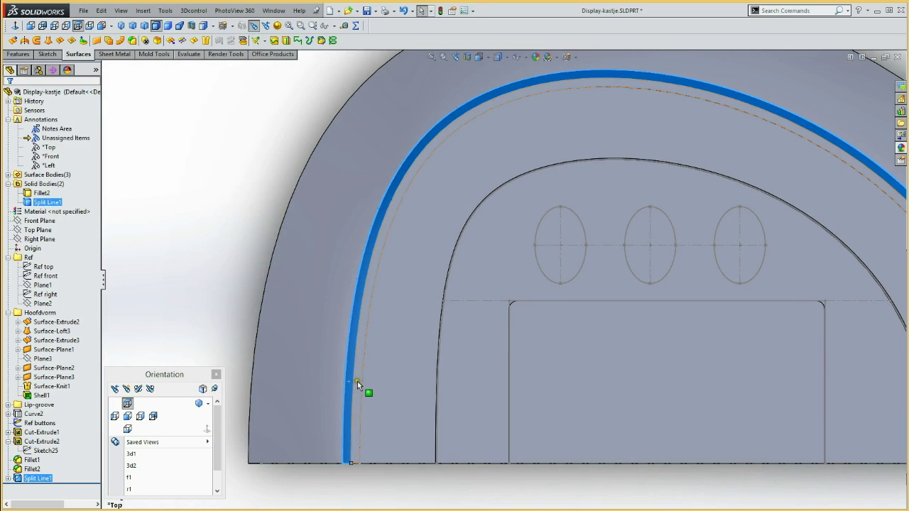
pyautogui.keyDown('ctrl'); pyautogui.click(356, 376); pyautogui.keyUp('ctrl')
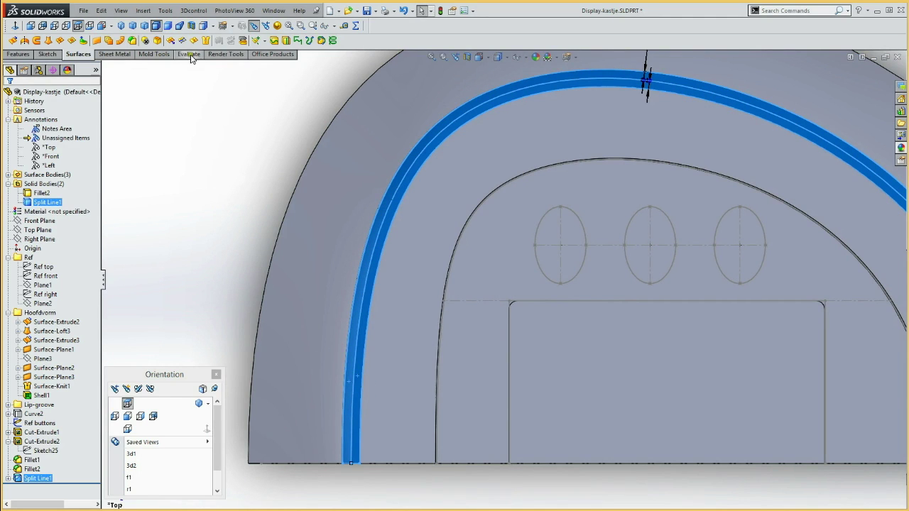
pyautogui.click(146, 41)
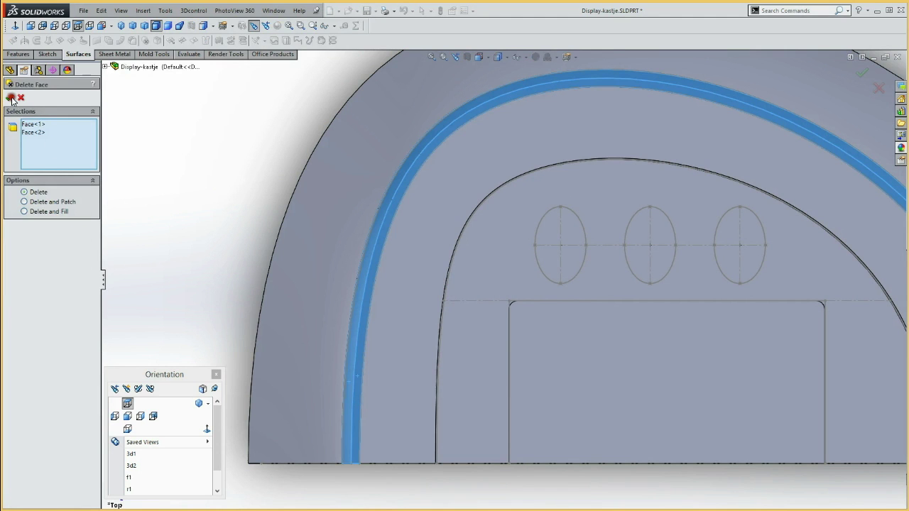
# Delete the two groove strip faces (Face<1>, Face<2>) from the lip with Delete Face
pyautogui.click(11, 98)
pyautogui.moveTo(179, 235)
pyautogui.mouseDown(button='middle')
pyautogui.moveTo(197, 166)
pyautogui.moveTo(230, 137)
pyautogui.moveTo(192, 156)
pyautogui.moveTo(217, 99)
pyautogui.mouseUp(button='middle')
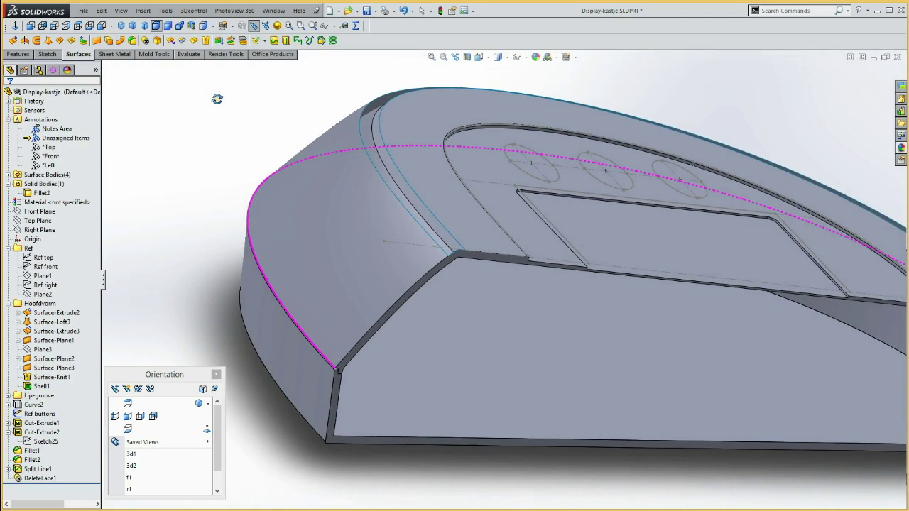
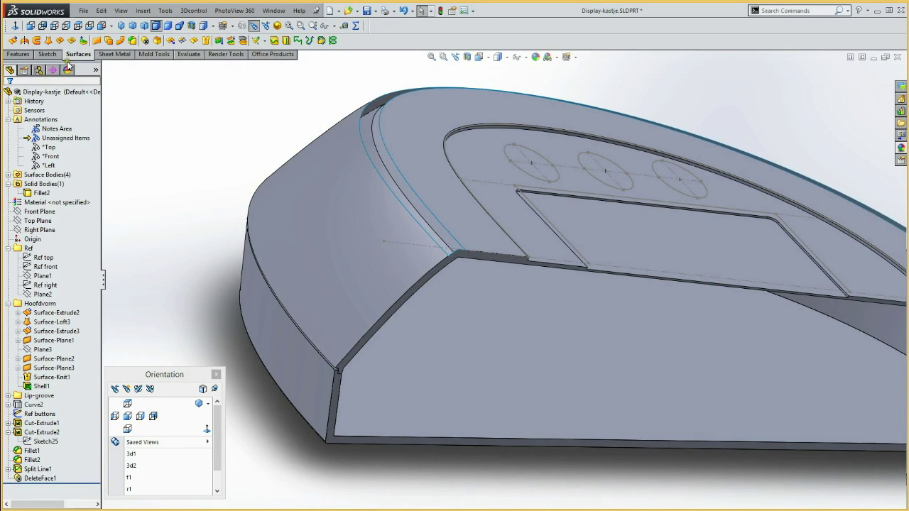
# Start a surface loft between the split-line edge and the trimmed surface edge, aligning its connectors
pyautogui.click(48, 40)
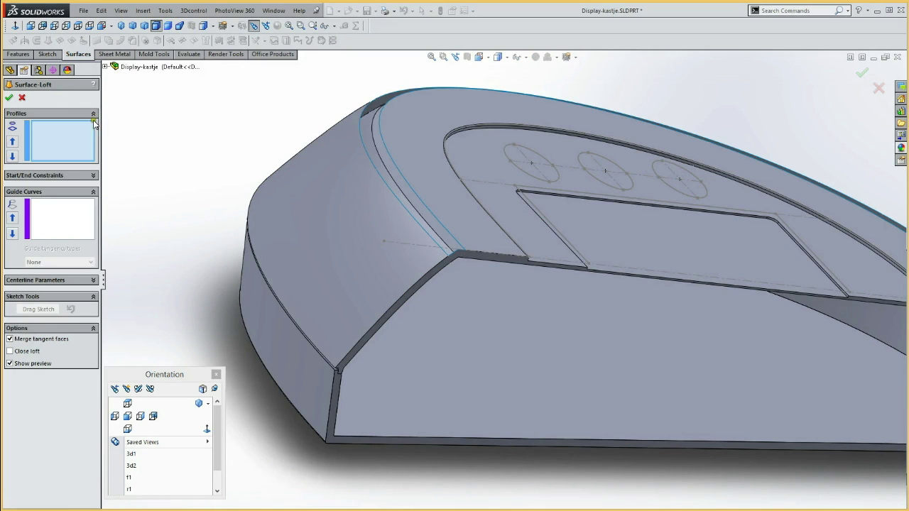
pyautogui.click(382, 133)
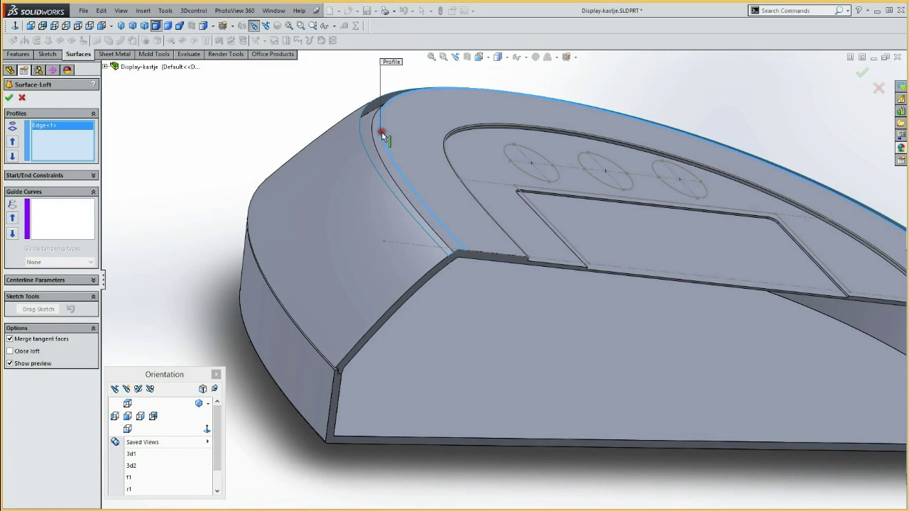
pyautogui.click(370, 164)
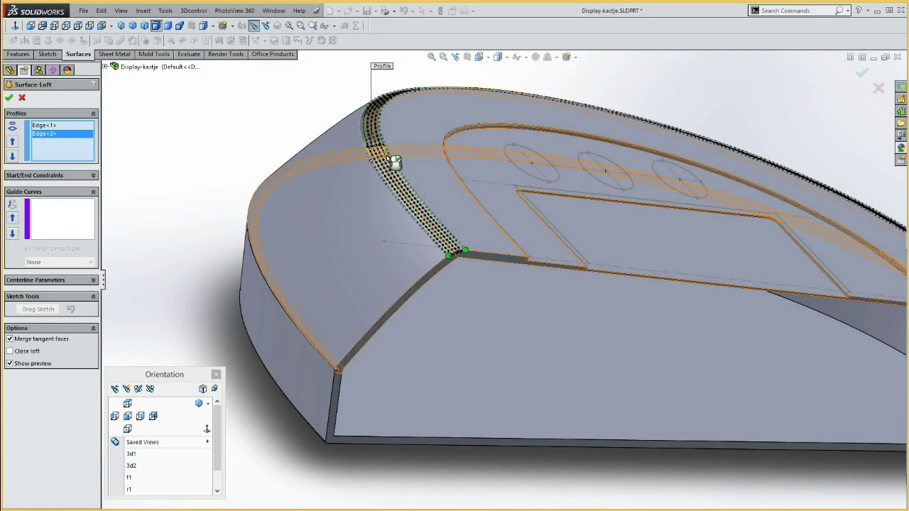
pyautogui.moveTo(437, 256)
pyautogui.mouseDown()
pyautogui.moveTo(391, 181)
pyautogui.moveTo(405, 191)
pyautogui.mouseUp()
pyautogui.moveTo(402, 186); pyautogui.dragTo(390, 186)
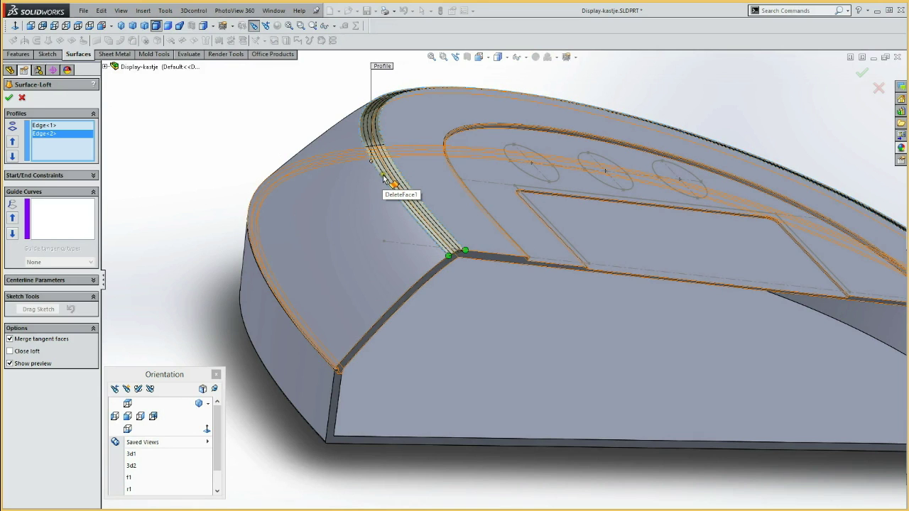
pyautogui.moveTo(385, 184)
pyautogui.mouseDown()
pyautogui.moveTo(382, 169)
pyautogui.moveTo(363, 189)
pyautogui.mouseUp()
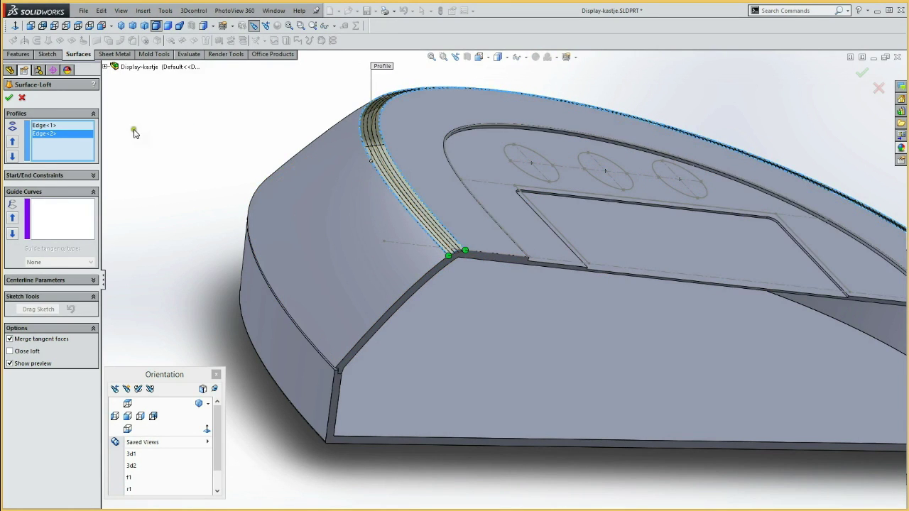
# Set both start and end constraints to Curvature To Face and create the loft
pyautogui.click(56, 180)
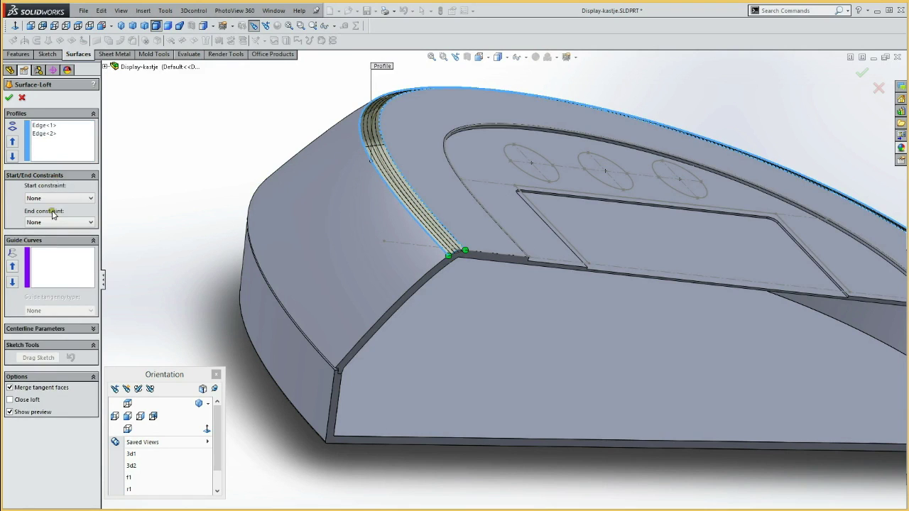
pyautogui.click(50, 200)
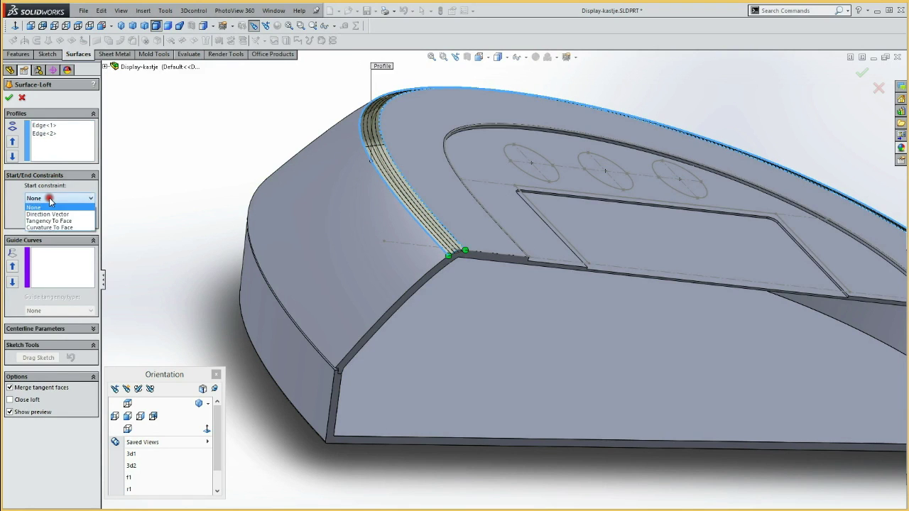
pyautogui.click(57, 227)
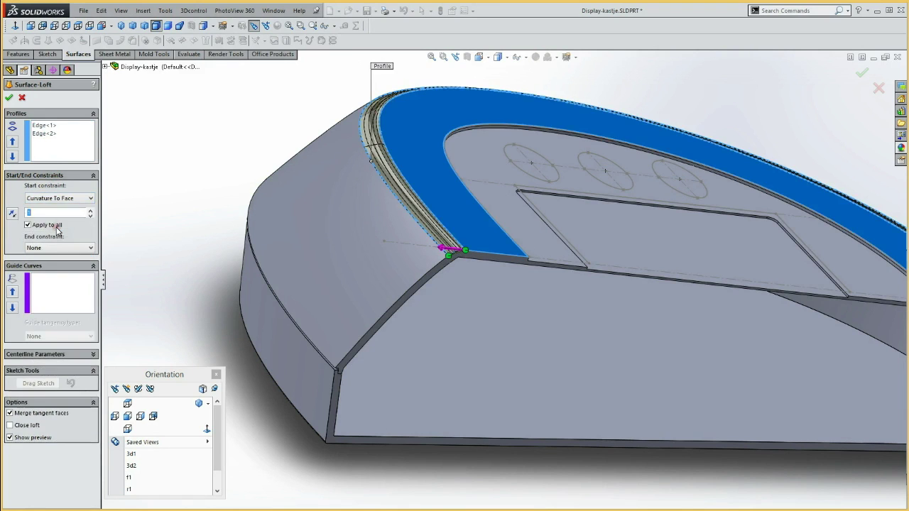
pyautogui.click(71, 248)
pyautogui.click(55, 277)
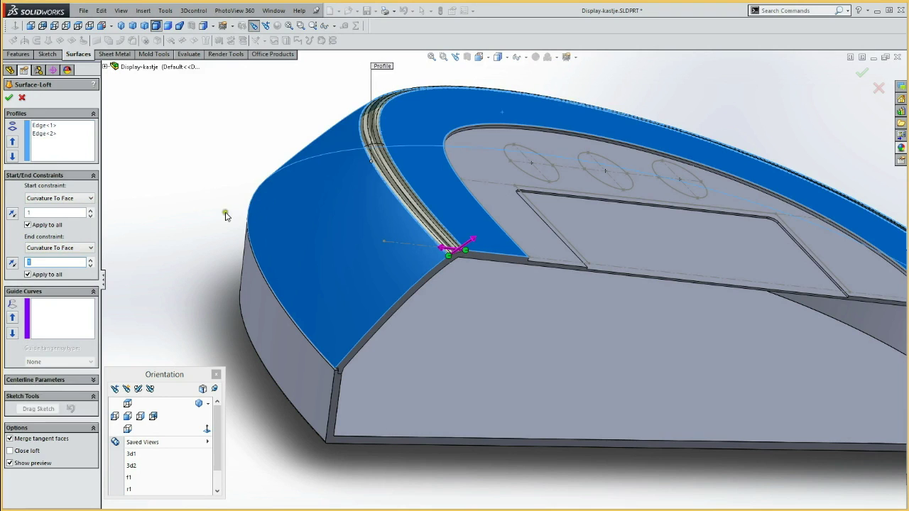
pyautogui.click(10, 99)
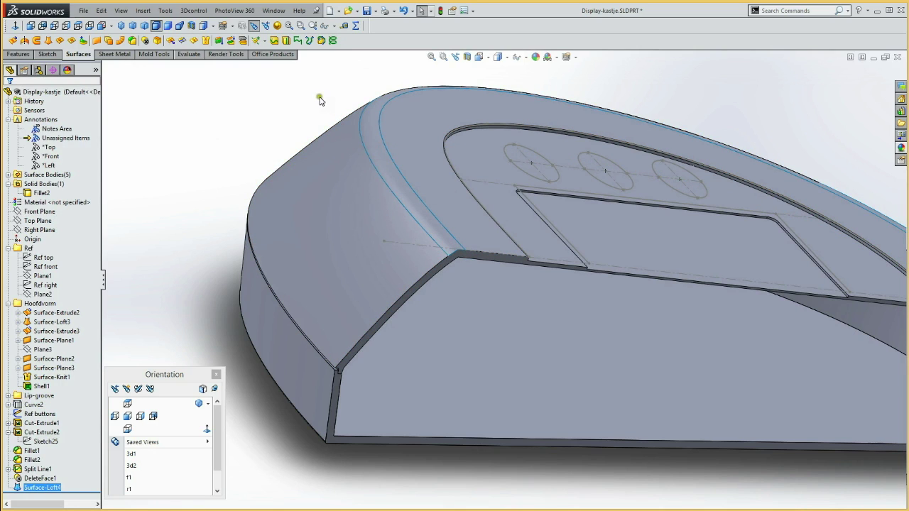
# Switch to the Back view and zoom into the rear top edge where the loft meets the housing
pyautogui.click(152, 416)
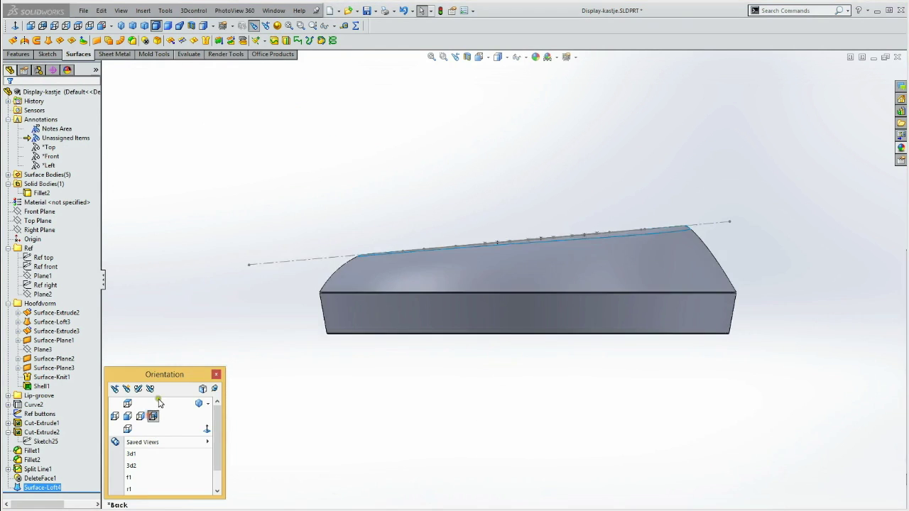
pyautogui.moveTo(324, 195); pyautogui.dragTo(330, 211, button='middle')
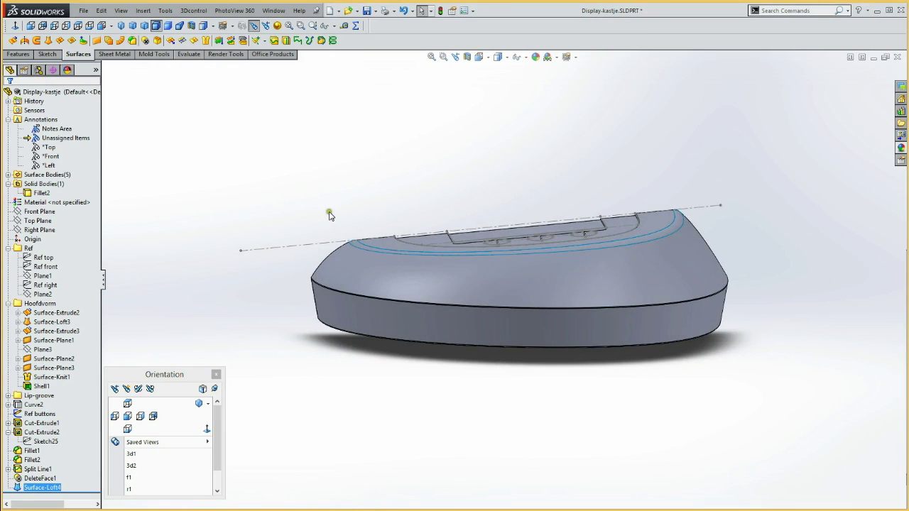
pyautogui.press('z')
pyautogui.moveTo(339, 234); pyautogui.dragTo(391, 273)
pyautogui.press('Escape')
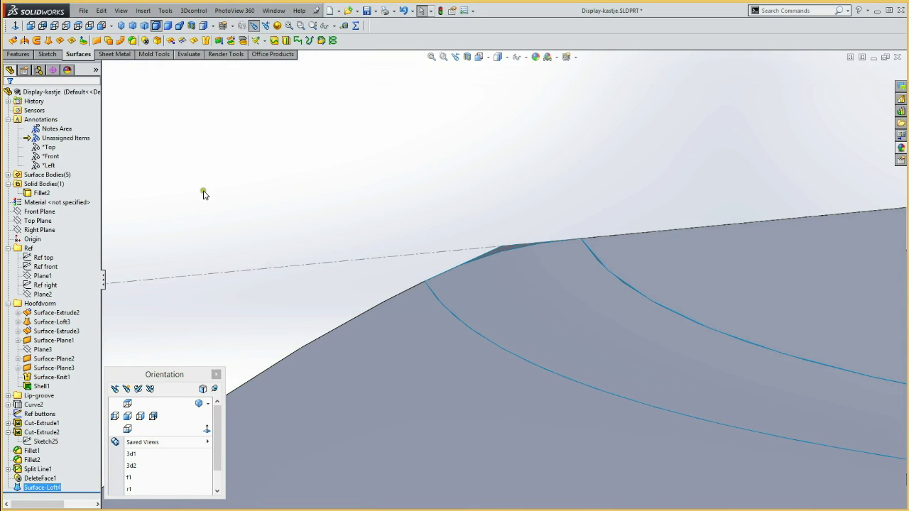
pyautogui.click(57, 211)
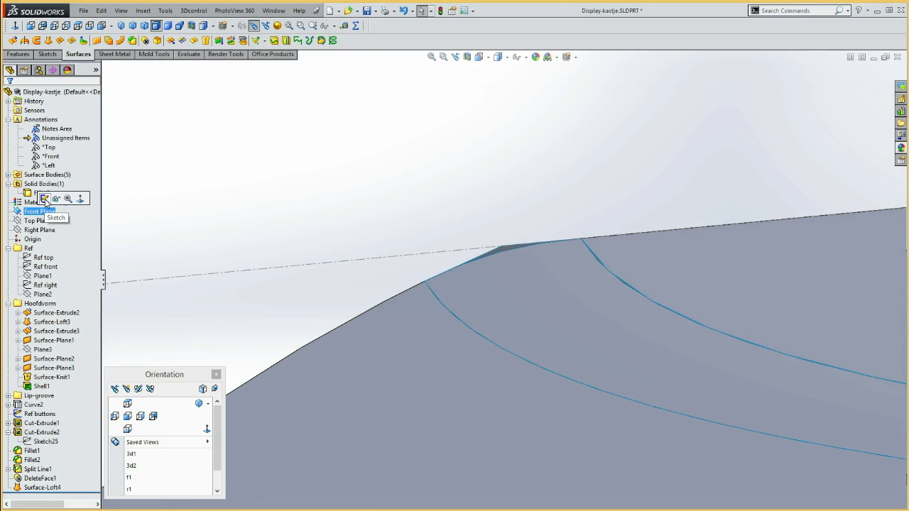
# Sketch on the Front Plane, converting the loft's top edges at both corners into curves
pyautogui.click(55, 200)
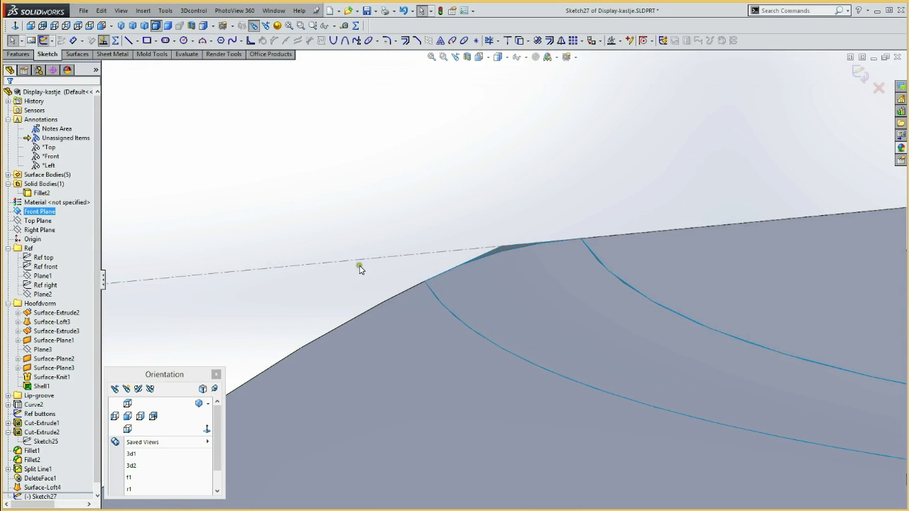
pyautogui.click(502, 251)
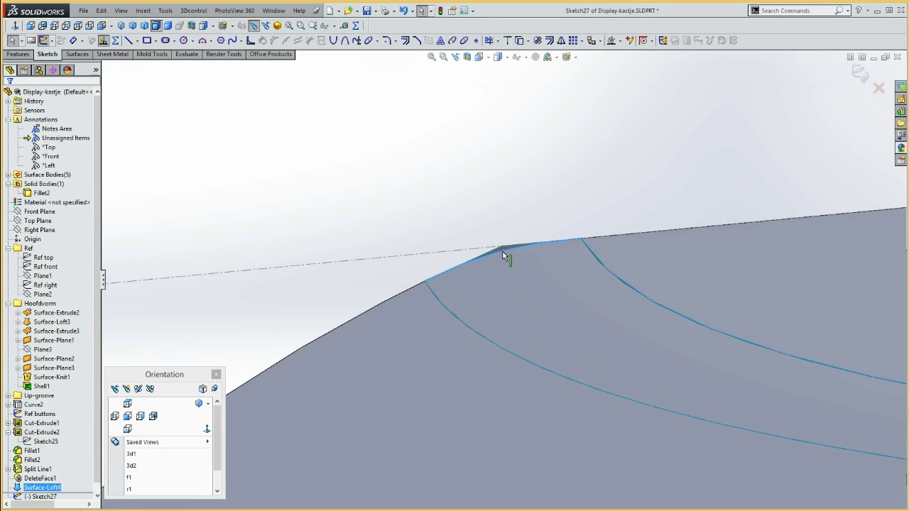
pyautogui.click(519, 41)
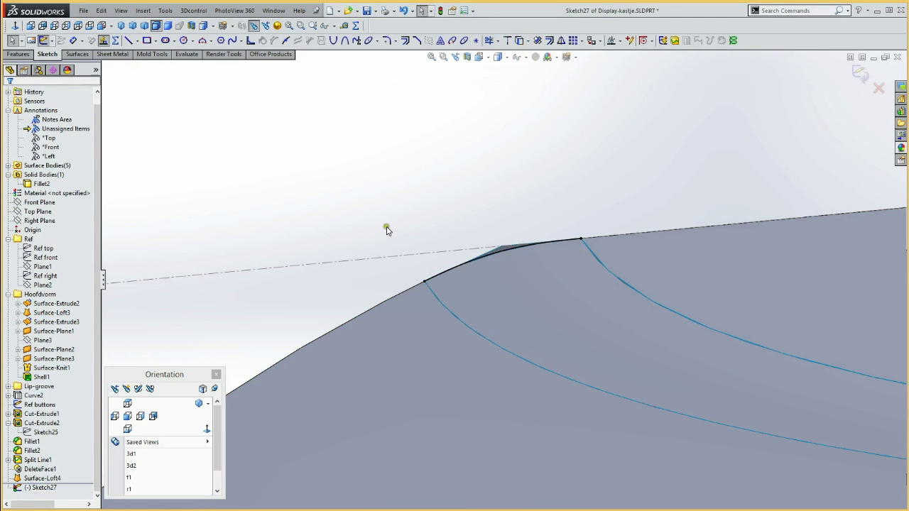
pyautogui.press('f')
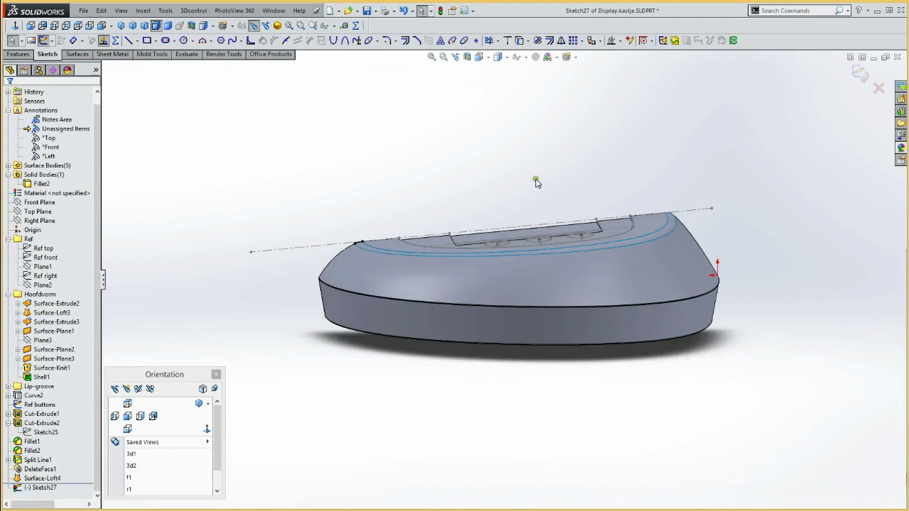
pyautogui.moveTo(658, 206); pyautogui.dragTo(682, 223)
pyautogui.moveTo(671, 212)
pyautogui.mouseDown(button='middle')
pyautogui.moveTo(654, 216)
pyautogui.moveTo(629, 249)
pyautogui.mouseUp(button='middle')
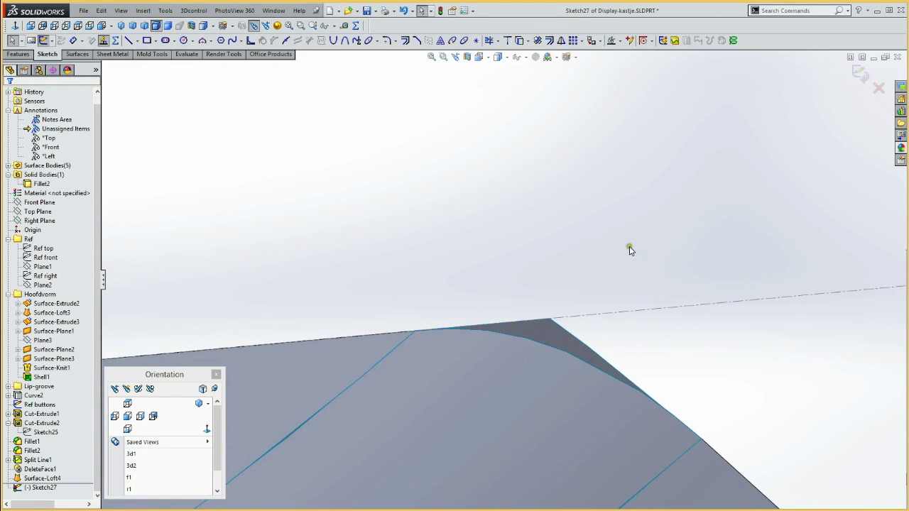
pyautogui.click(560, 352)
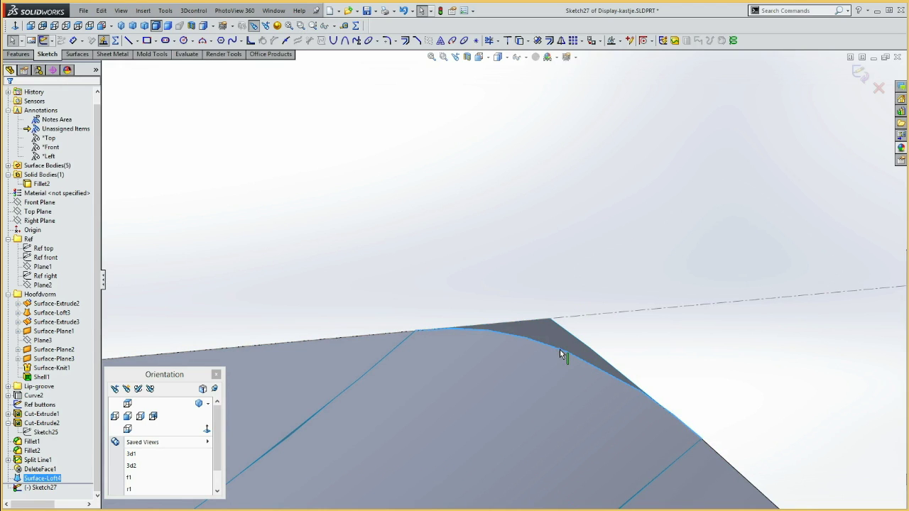
pyautogui.click(519, 40)
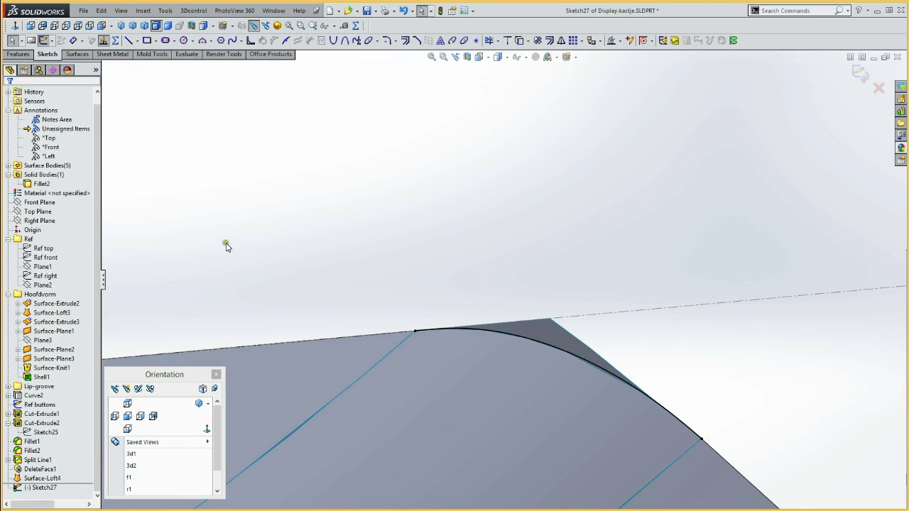
pyautogui.click(43, 41)
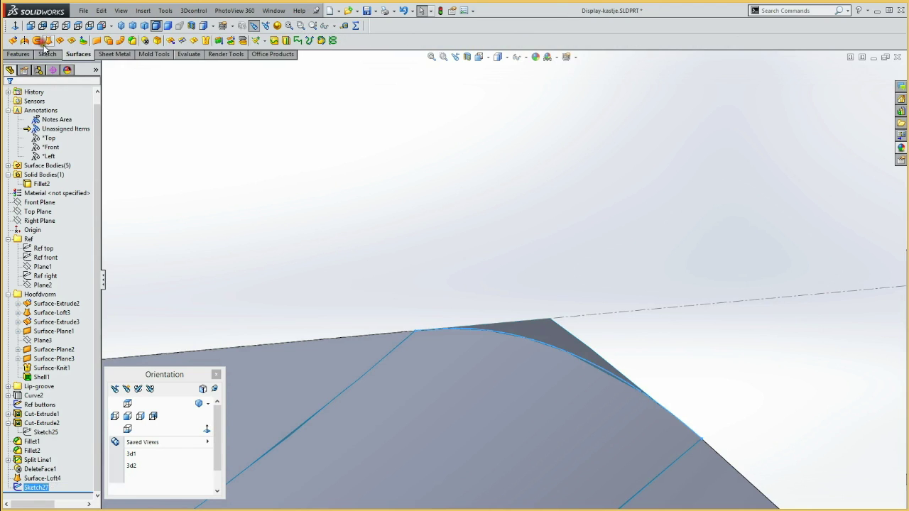
# Trim the surfaces with Sketch27, removing the slivers beyond the curves at both corners
pyautogui.click(179, 39)
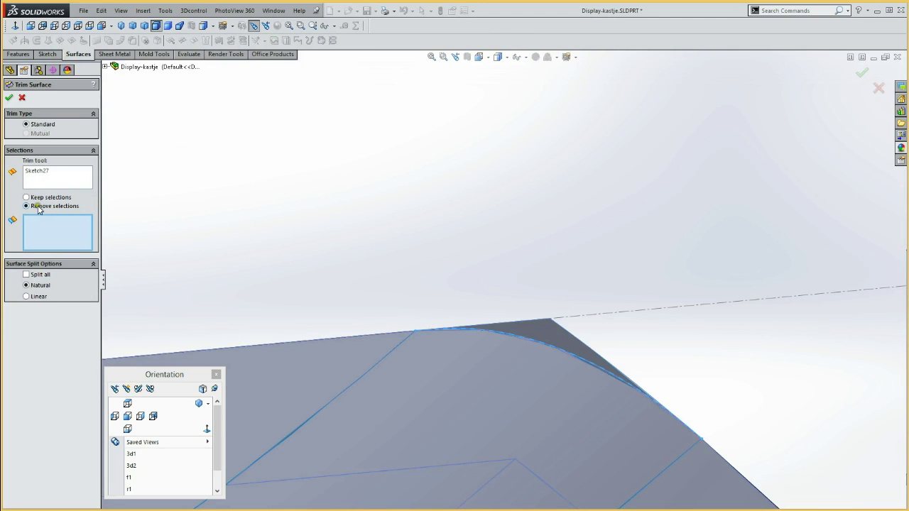
pyautogui.click(541, 333)
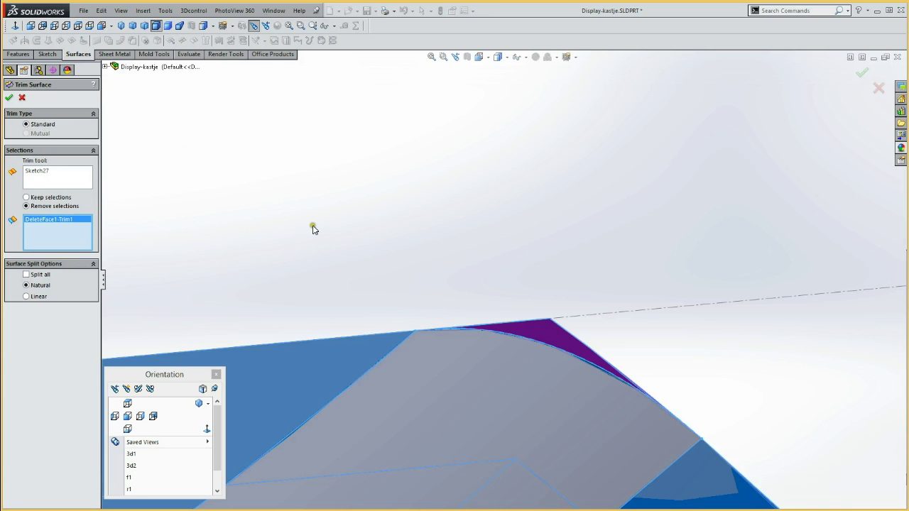
pyautogui.press('f')
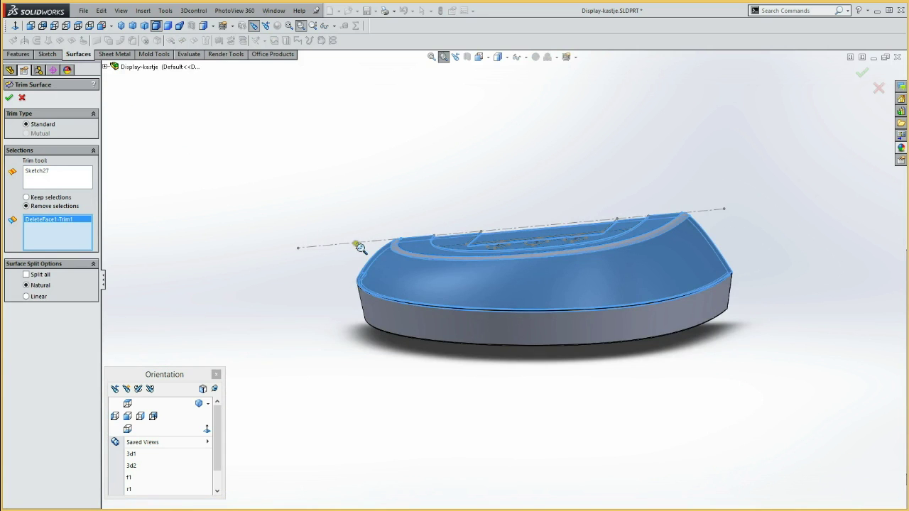
pyautogui.moveTo(387, 235); pyautogui.dragTo(426, 271)
pyautogui.press('Escape')
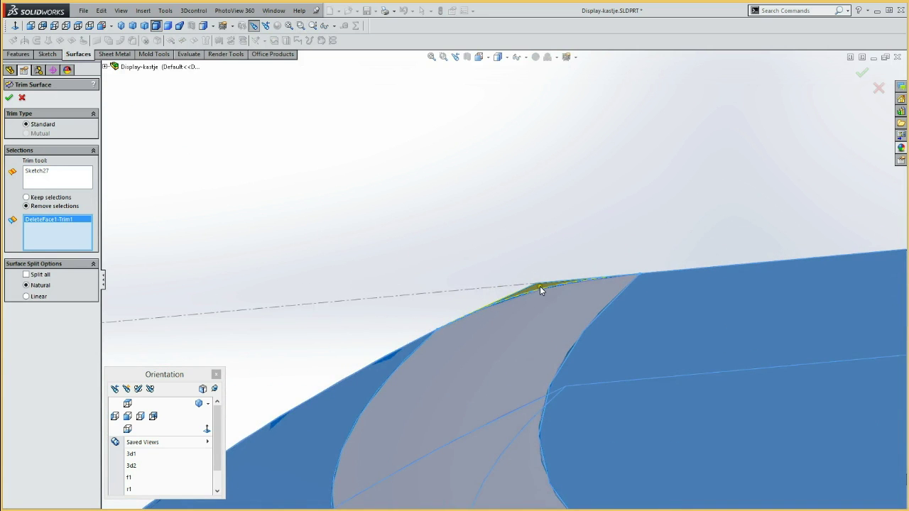
pyautogui.click(539, 287)
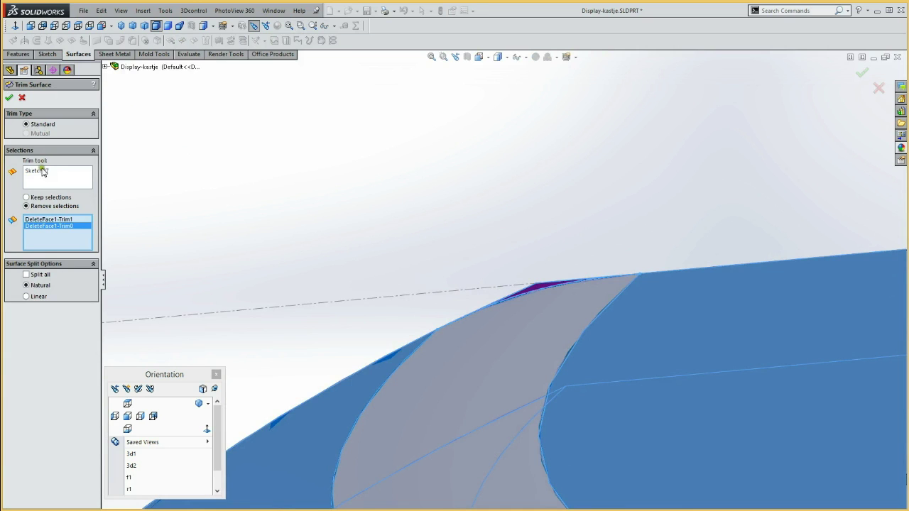
pyautogui.click(9, 97)
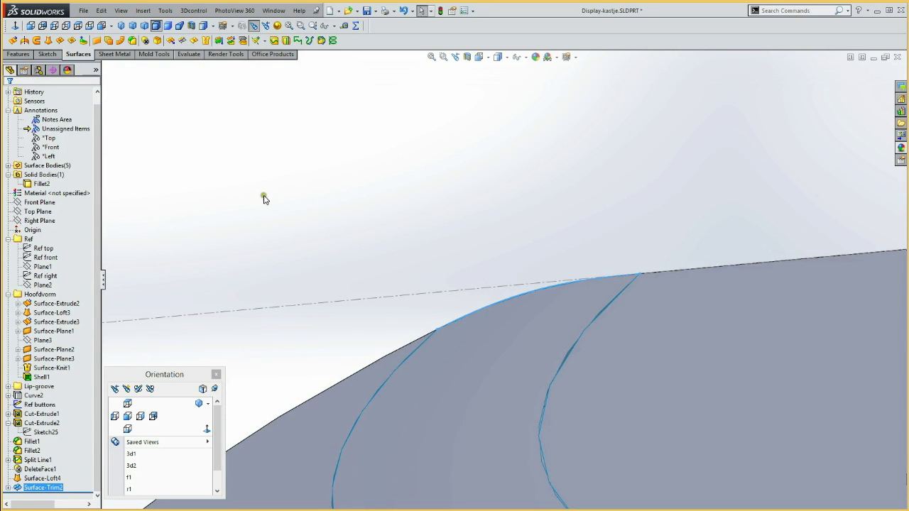
# Hide the Fillet2 solid body
pyautogui.scroll(3, 329, 182)
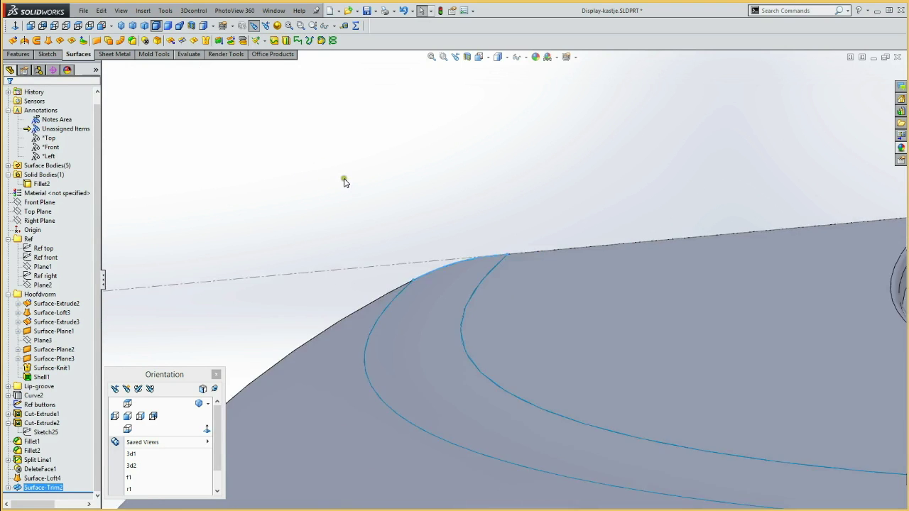
pyautogui.scroll(3, 475, 170)
pyautogui.moveTo(475, 171)
pyautogui.mouseDown(button='middle')
pyautogui.moveTo(344, 169)
pyautogui.moveTo(327, 203)
pyautogui.mouseUp(button='middle')
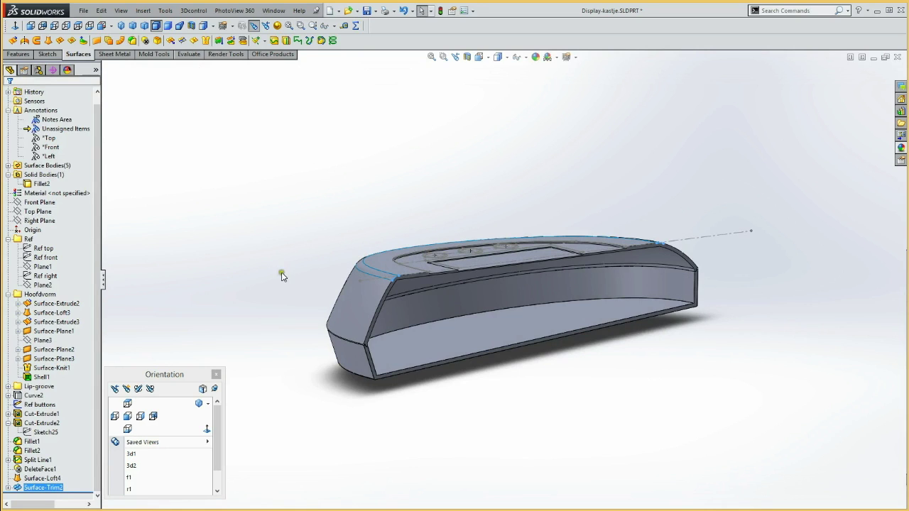
pyautogui.click(42, 185)
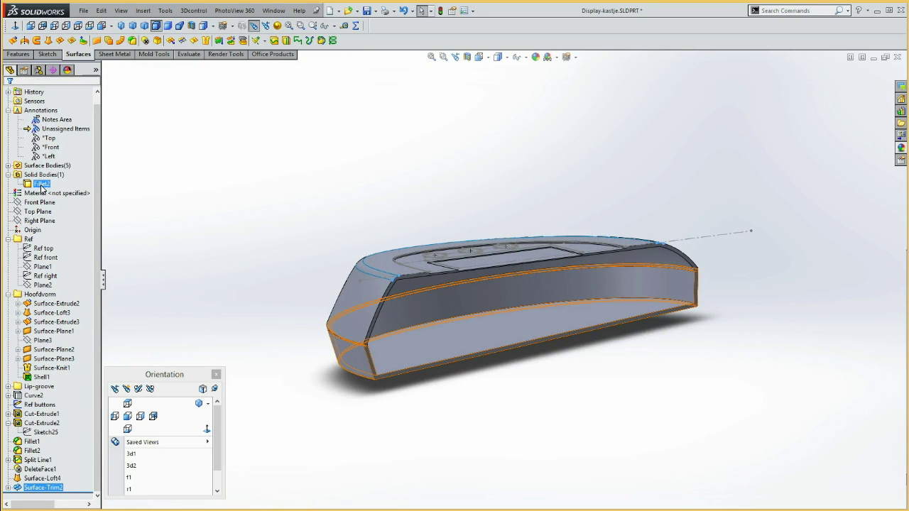
pyautogui.click(50, 170)
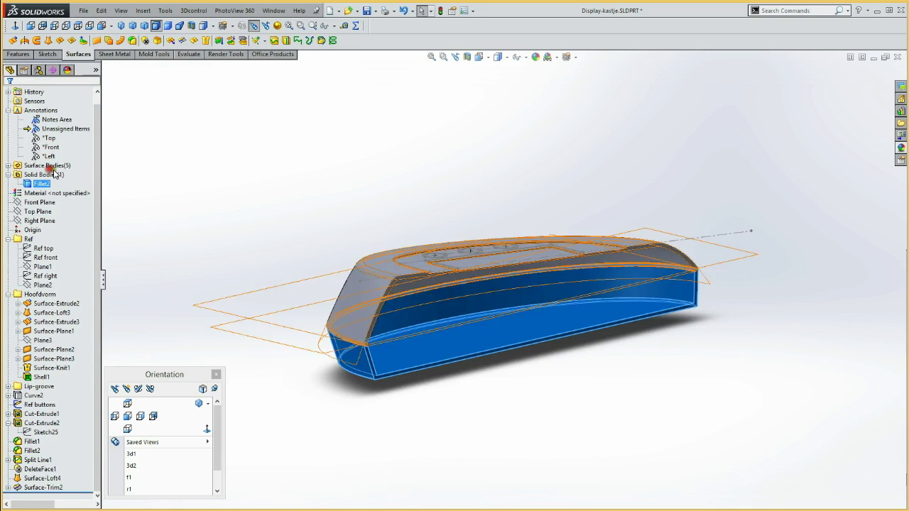
pyautogui.click(180, 209)
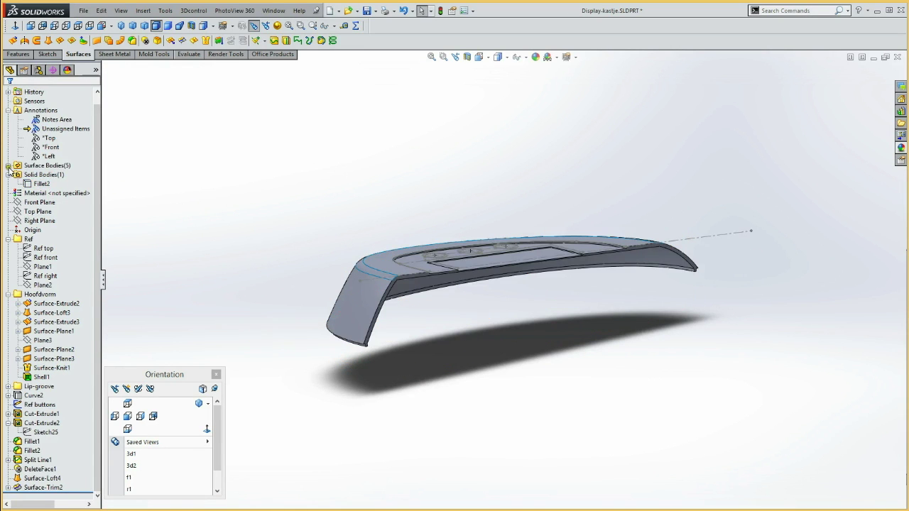
# Select Surface-Loft4 and Surface-Trim2 under Surface Bodies and start Knit Surface on them
pyautogui.click(7, 165)
pyautogui.click(64, 203)
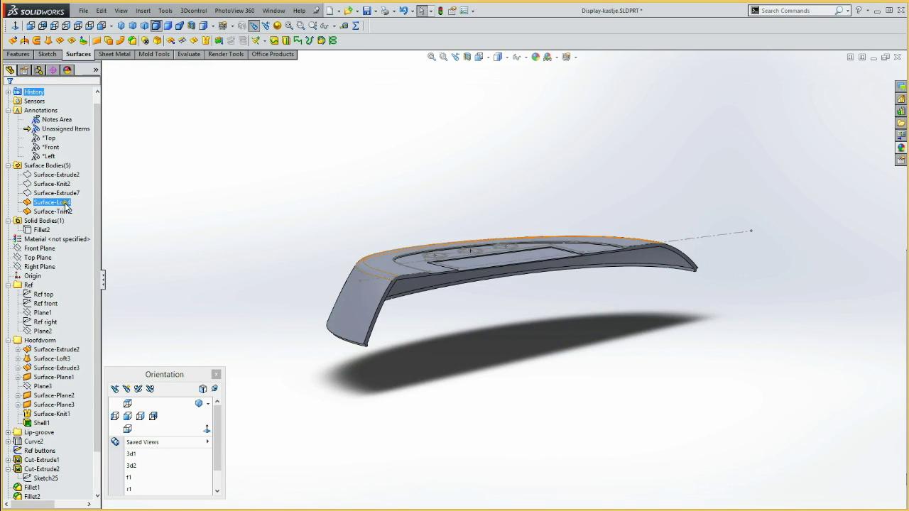
pyautogui.click(57, 210)
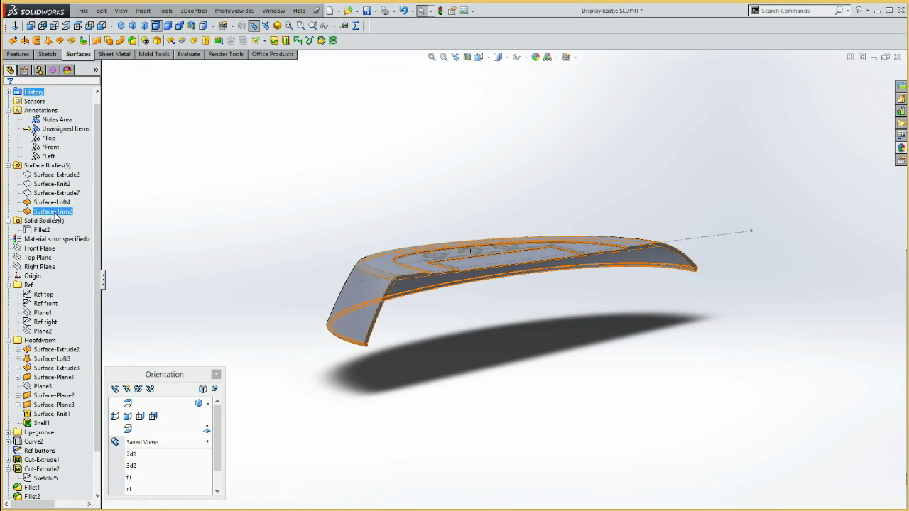
pyautogui.click(54, 211)
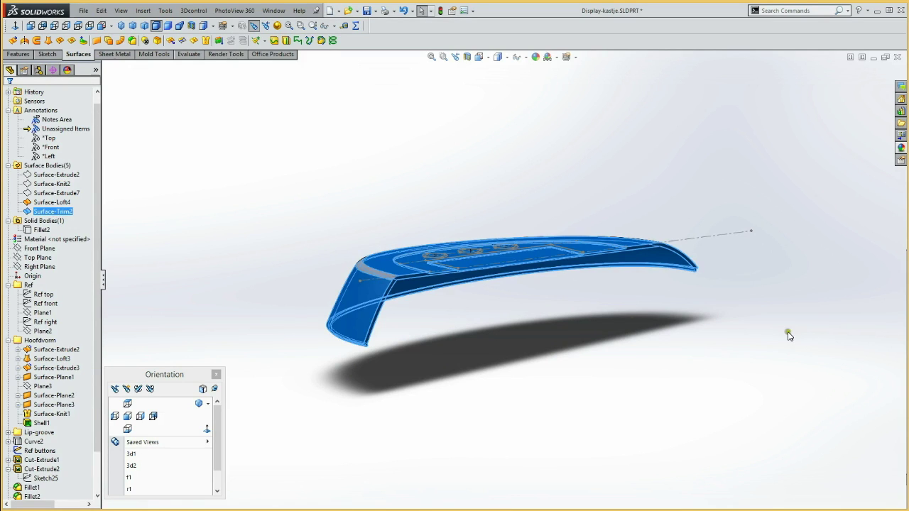
pyautogui.moveTo(529, 149)
pyautogui.mouseDown(button='middle')
pyautogui.moveTo(447, 177)
pyautogui.moveTo(426, 211)
pyautogui.moveTo(502, 183)
pyautogui.moveTo(487, 197)
pyautogui.mouseUp(button='middle')
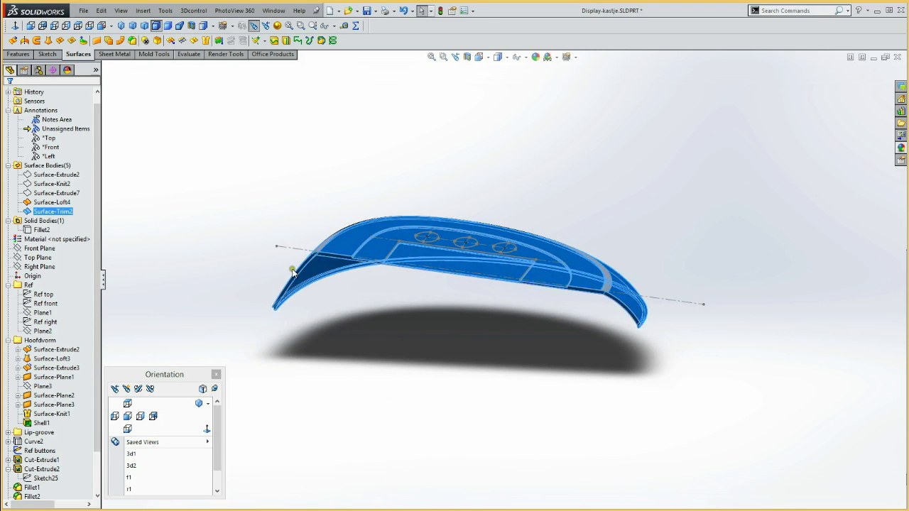
pyautogui.moveTo(259, 192); pyautogui.dragTo(277, 203, button='middle')
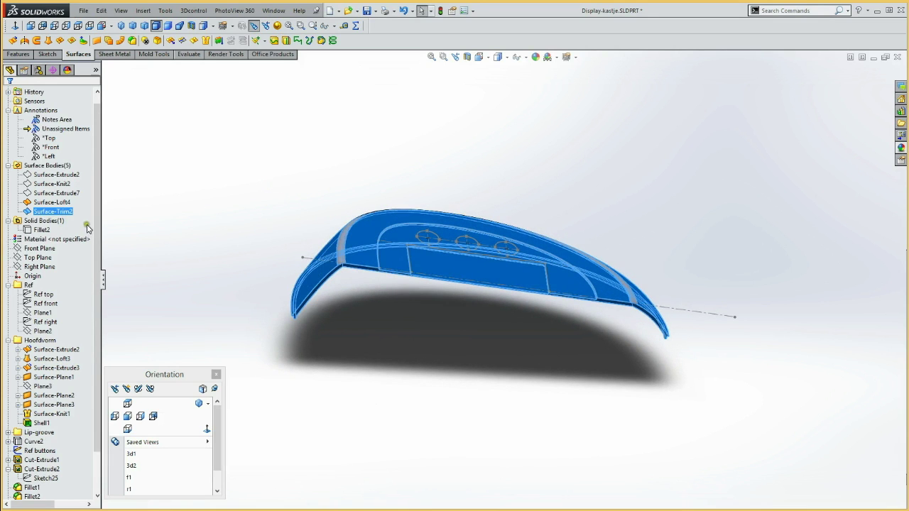
pyautogui.click(55, 203)
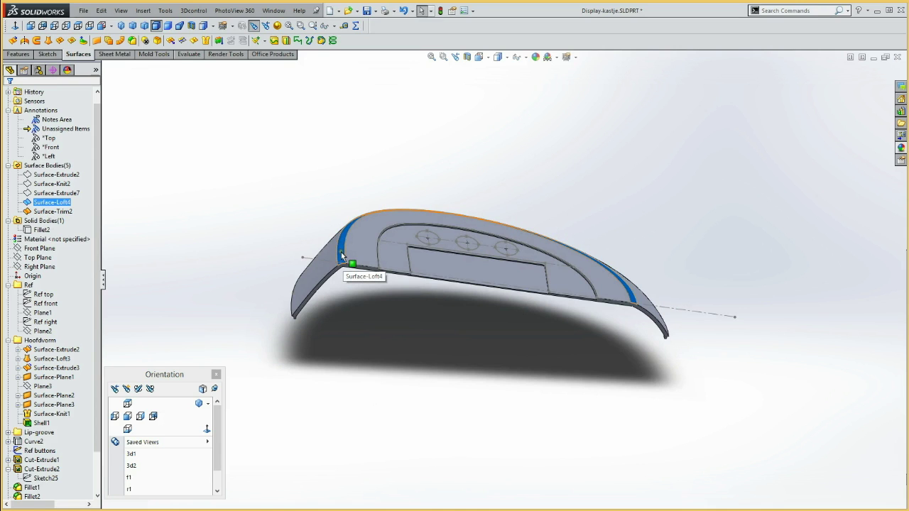
pyautogui.moveTo(276, 213)
pyautogui.mouseDown(button='middle')
pyautogui.moveTo(290, 207)
pyautogui.moveTo(281, 234)
pyautogui.mouseUp(button='middle')
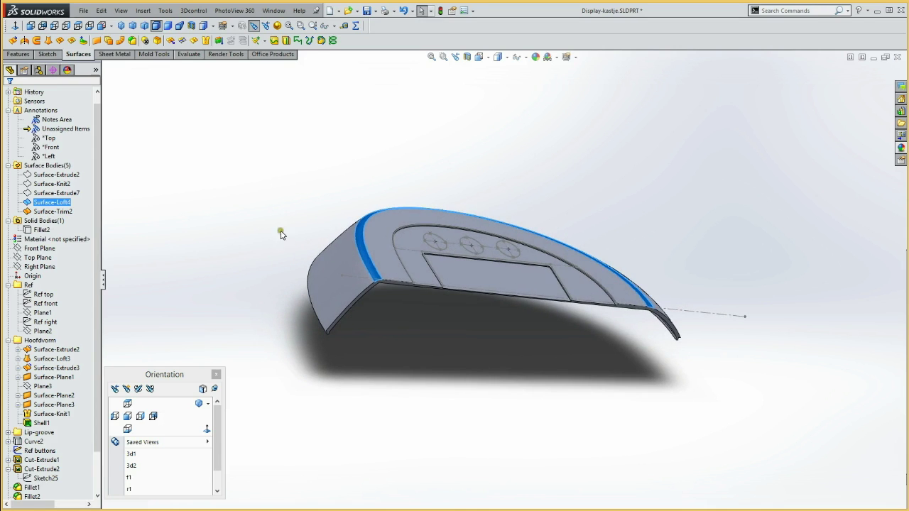
pyautogui.keyDown('ctrl'); pyautogui.click(44, 211); pyautogui.keyUp('ctrl')
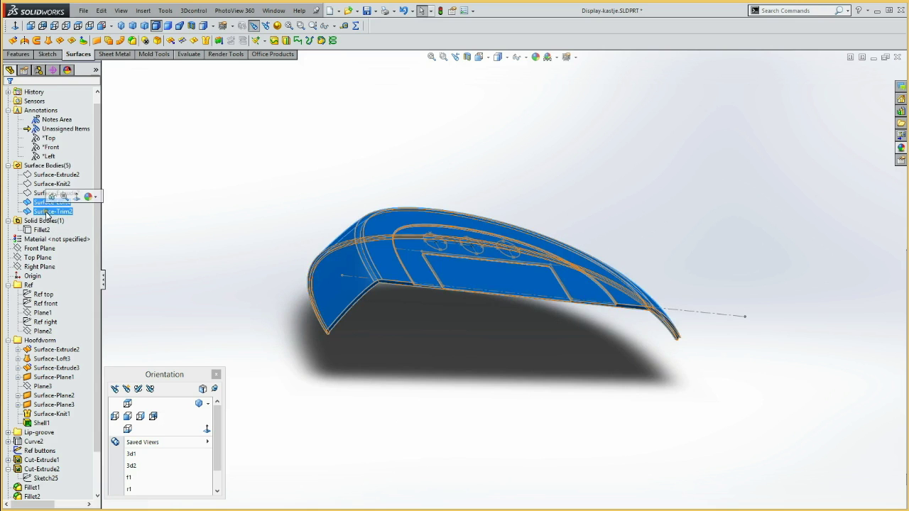
pyautogui.click(206, 40)
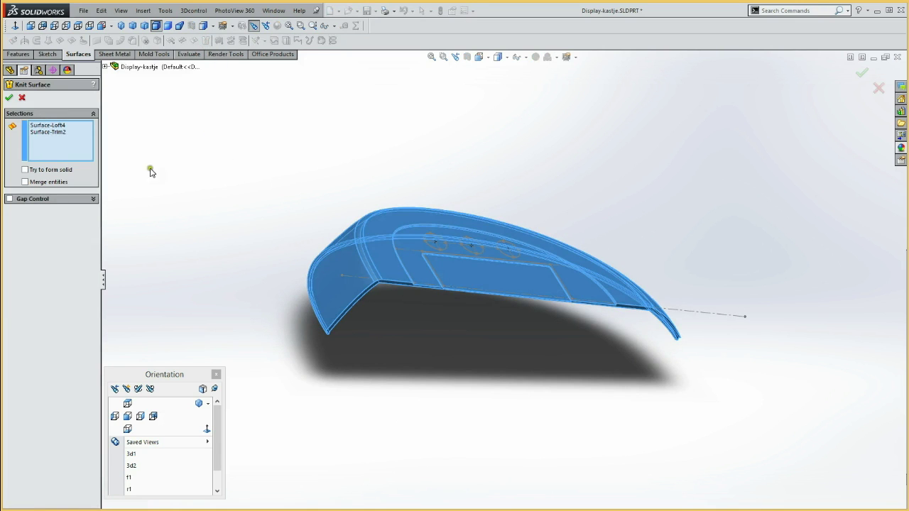
# Confirm the knit with 'Try to form solid' checked, then reselect the Fillet2 body
pyautogui.click(24, 170)
pyautogui.click(8, 98)
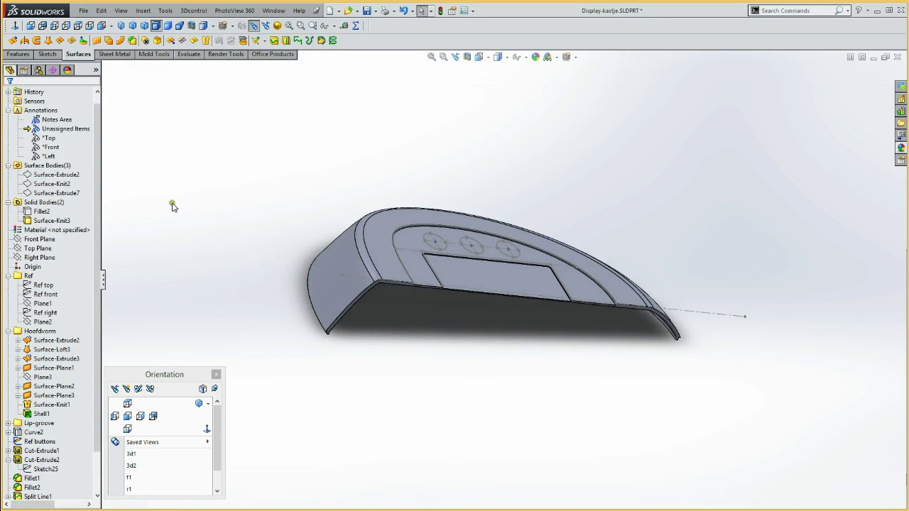
pyautogui.click(44, 212)
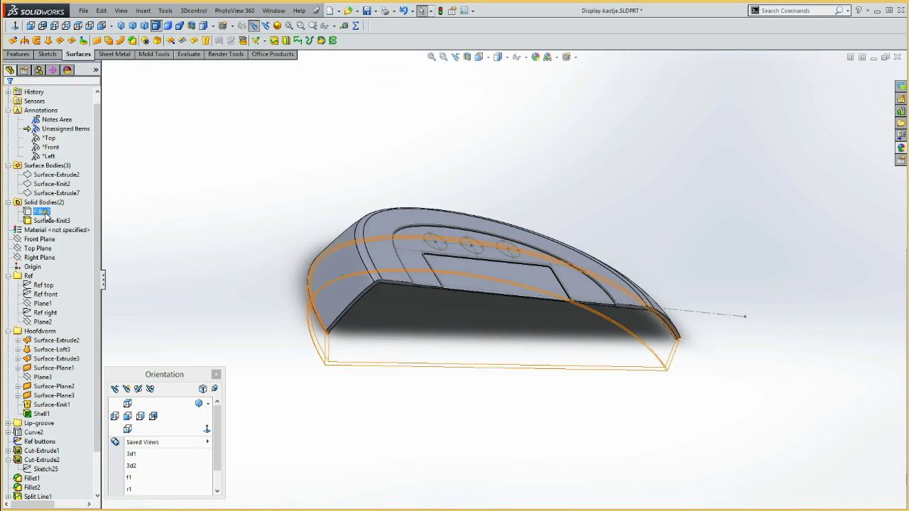
pyautogui.moveTo(224, 227)
pyautogui.mouseDown(button='middle')
pyautogui.moveTo(176, 177)
pyautogui.moveTo(151, 223)
pyautogui.moveTo(152, 213)
pyautogui.moveTo(270, 195)
pyautogui.moveTo(263, 273)
pyautogui.moveTo(195, 199)
pyautogui.moveTo(158, 257)
pyautogui.moveTo(189, 246)
pyautogui.moveTo(159, 275)
pyautogui.moveTo(204, 243)
pyautogui.moveTo(189, 203)
pyautogui.moveTo(193, 177)
pyautogui.mouseUp(button='middle')
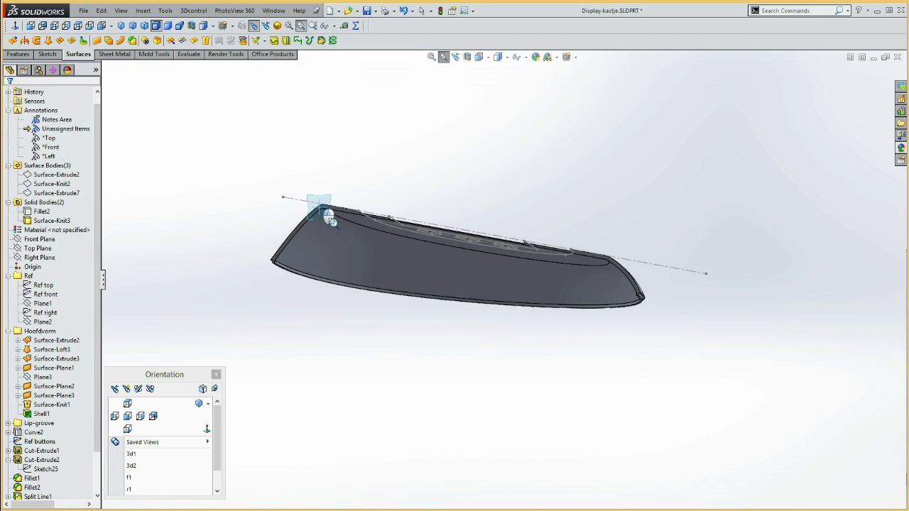
# Round the inner edge at the left corner with a 1 mm fillet
pyautogui.scroll(-3, 334, 217)
pyautogui.scroll(-3, 440, 204)
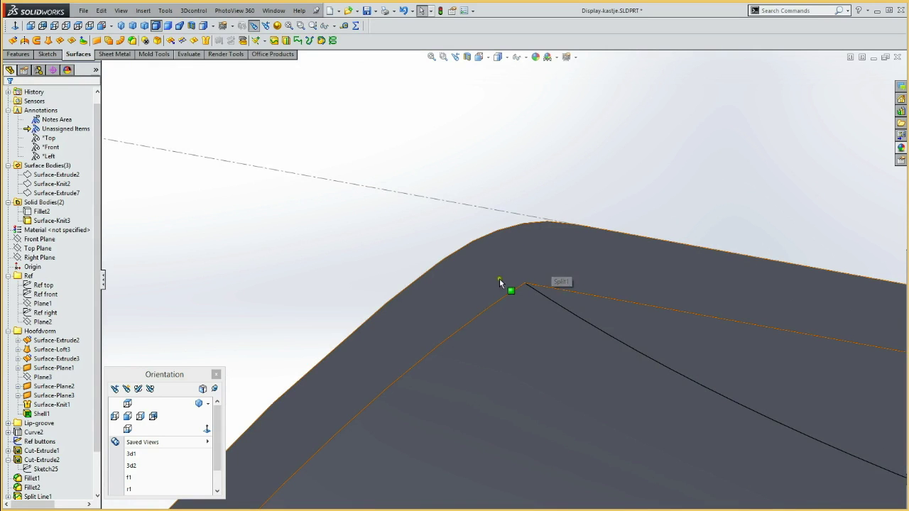
pyautogui.click(564, 311)
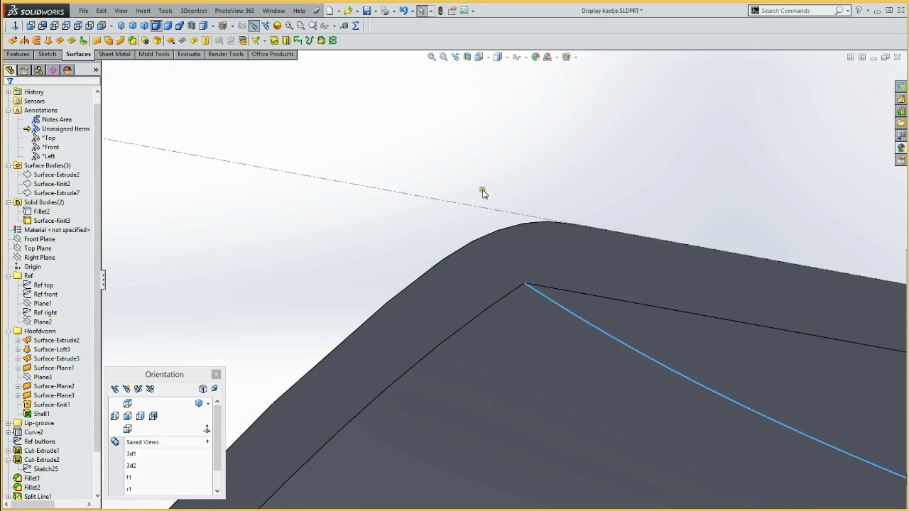
pyautogui.click(132, 42)
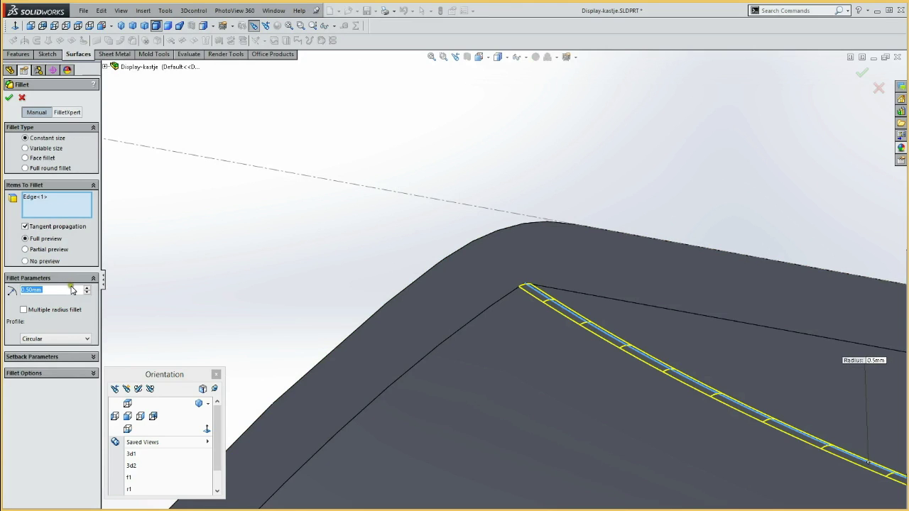
pyautogui.write('1')
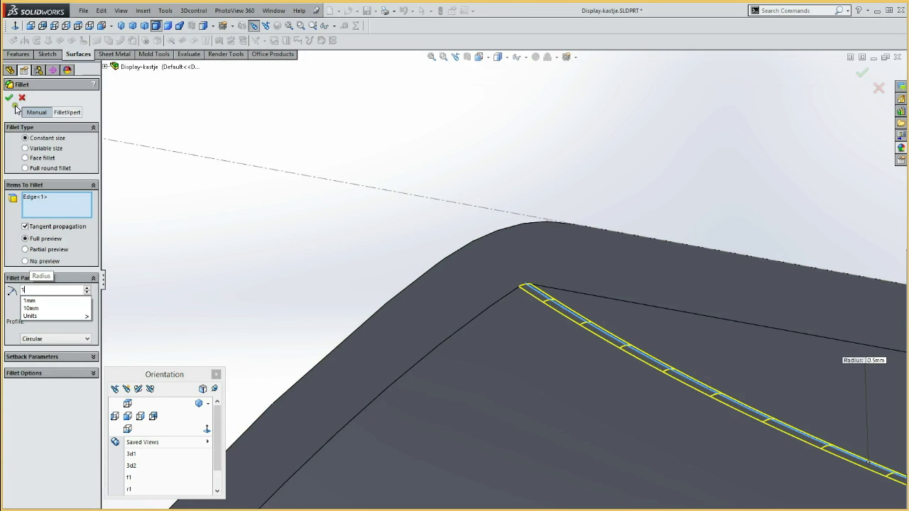
pyautogui.press('Return')
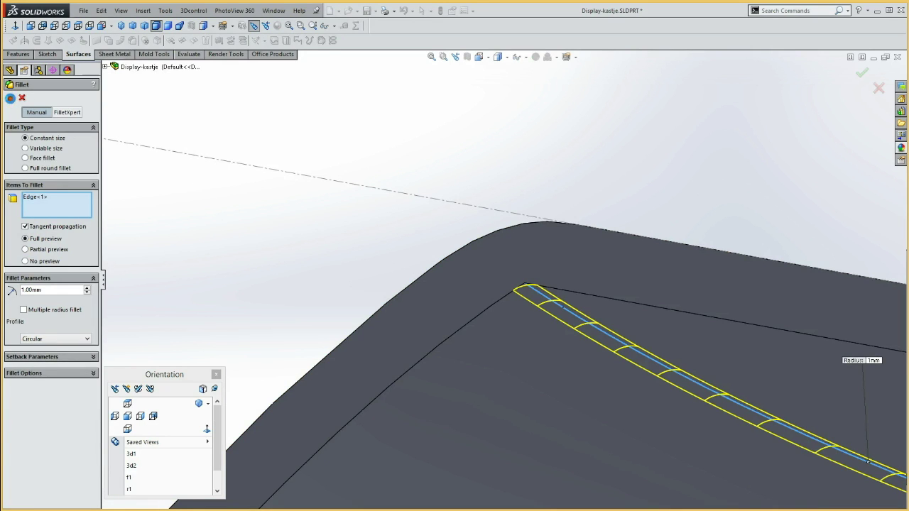
pyautogui.press('Return')
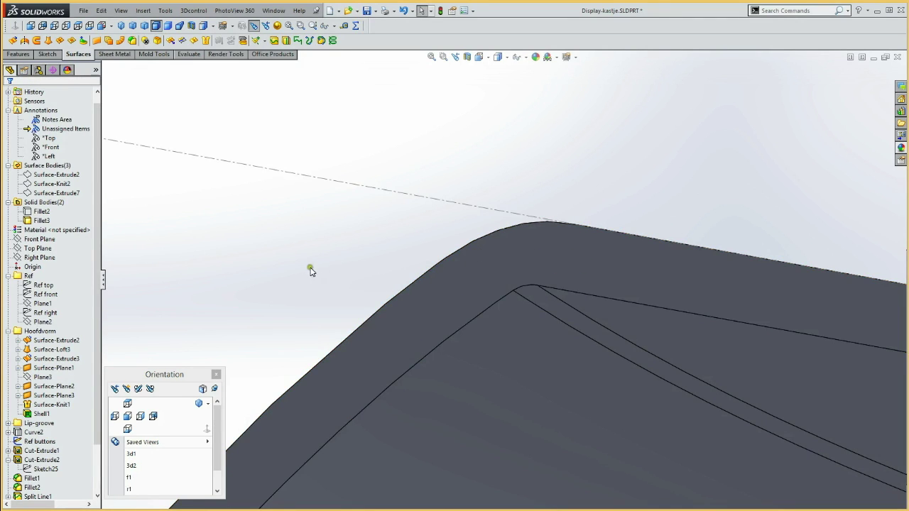
# Hide the Ref buttons sketch from the flyout FeatureManager so its circles disappear
pyautogui.click(128, 414)
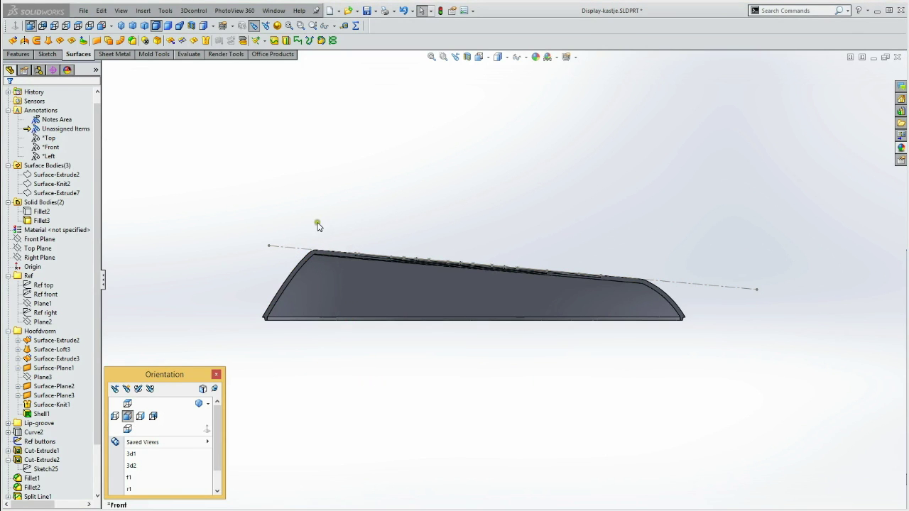
pyautogui.moveTo(319, 237); pyautogui.dragTo(325, 249, button='middle')
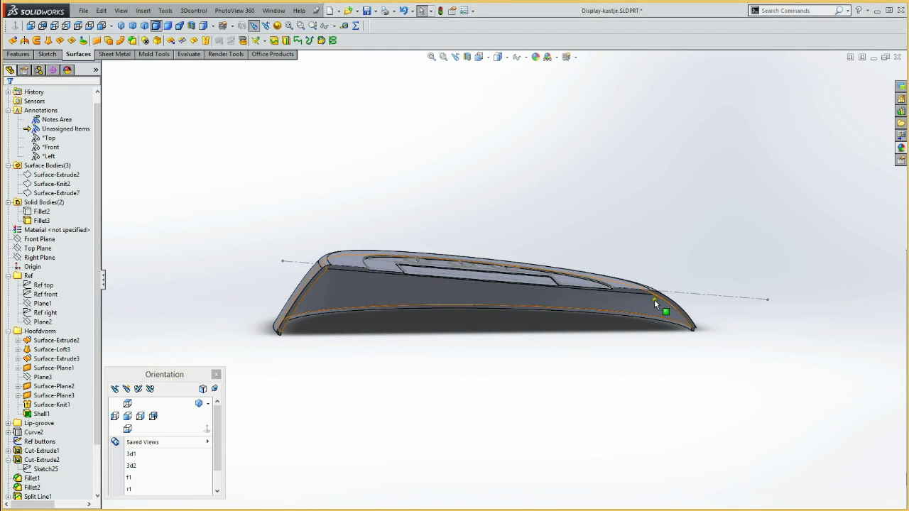
pyautogui.moveTo(344, 229)
pyautogui.mouseDown(button='middle')
pyautogui.moveTo(335, 205)
pyautogui.moveTo(298, 186)
pyautogui.moveTo(279, 192)
pyautogui.moveTo(252, 263)
pyautogui.moveTo(300, 245)
pyautogui.moveTo(283, 281)
pyautogui.mouseUp(button='middle')
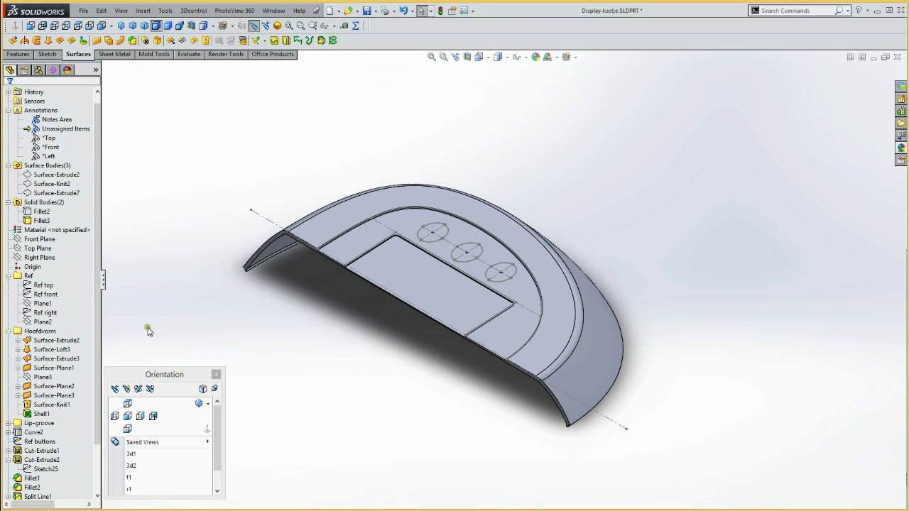
pyautogui.click(41, 212)
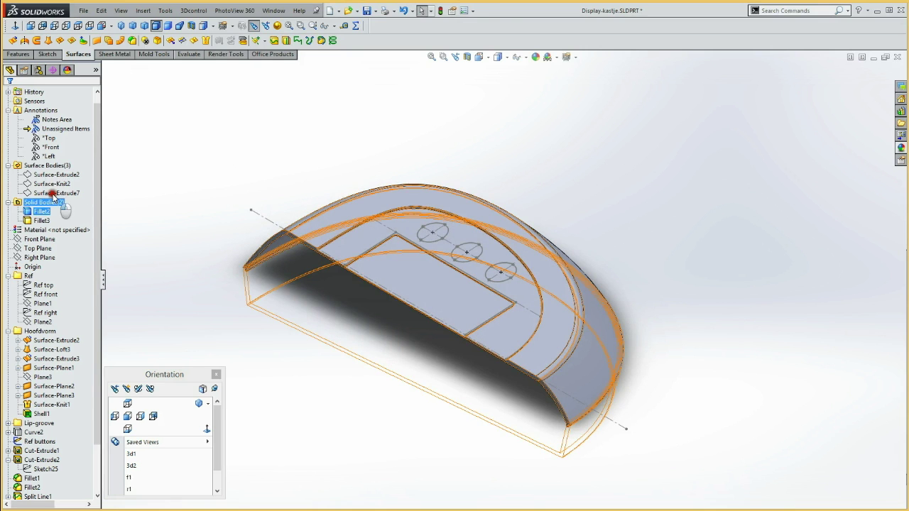
pyautogui.click(233, 156)
pyautogui.click(52, 230)
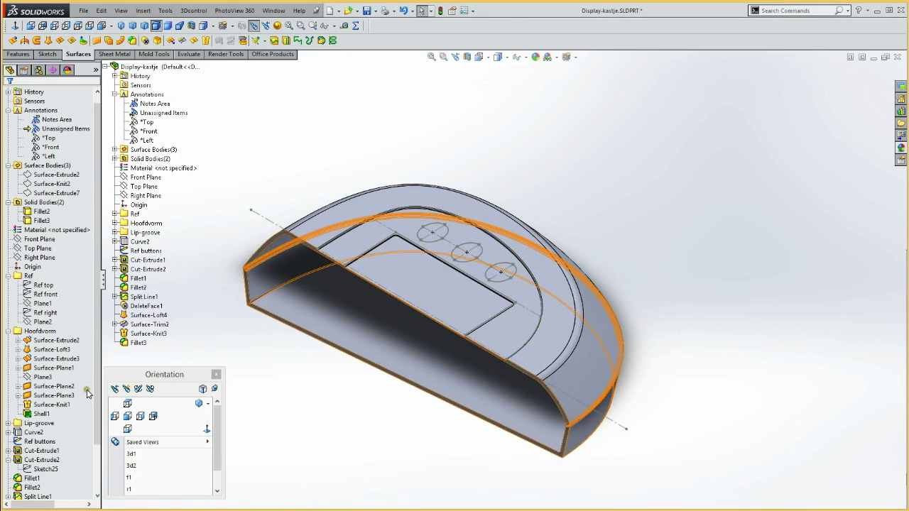
pyautogui.click(45, 442)
pyautogui.click(47, 425)
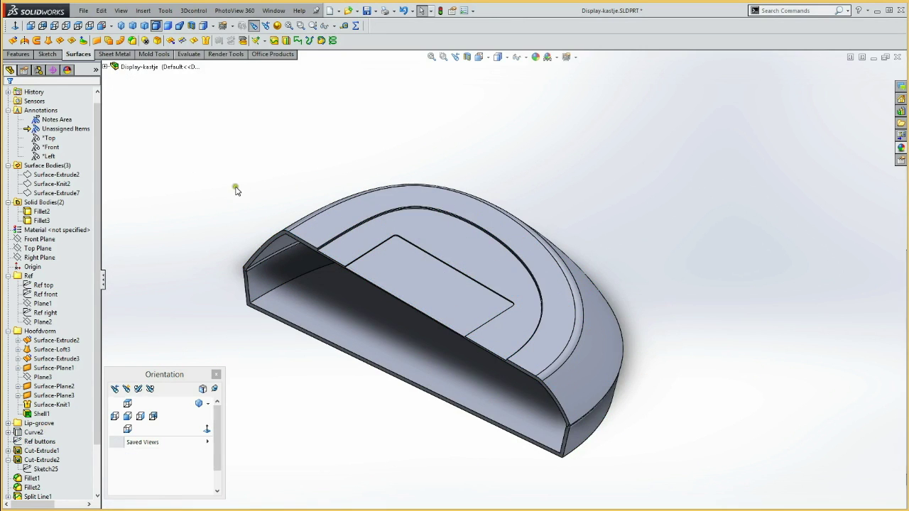
pyautogui.moveTo(187, 255)
pyautogui.mouseDown(button='middle')
pyautogui.moveTo(213, 212)
pyautogui.moveTo(192, 213)
pyautogui.mouseUp(button='middle')
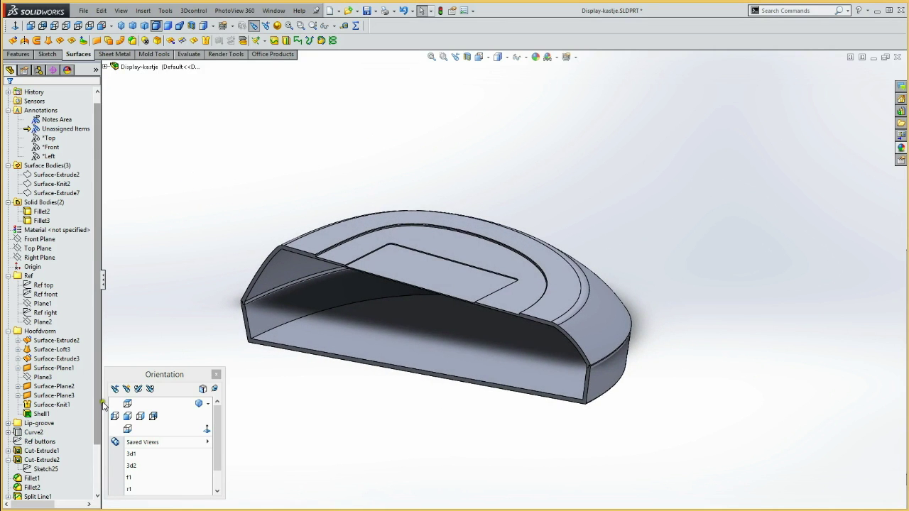
pyautogui.moveTo(99, 406); pyautogui.dragTo(99, 458)
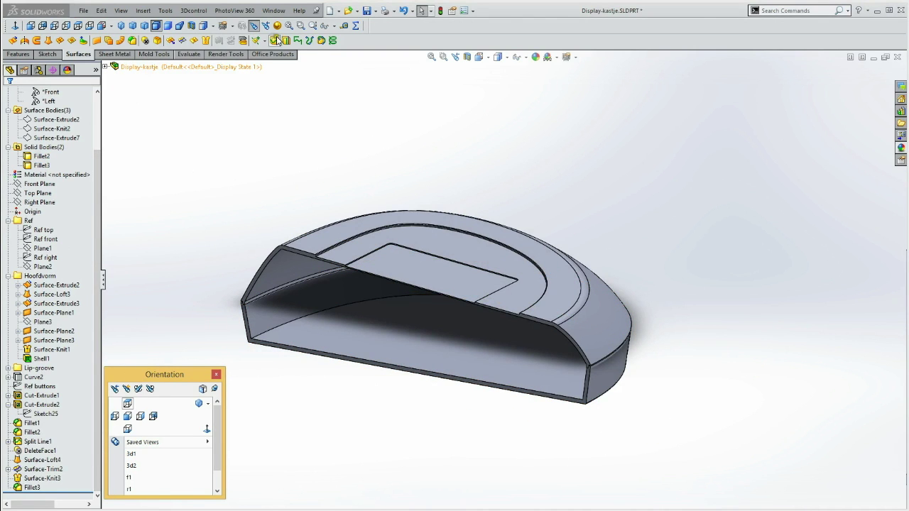
# Mirror the Fillet2 and Fillet3 bodies across the Front Plane
pyautogui.click(22, 55)
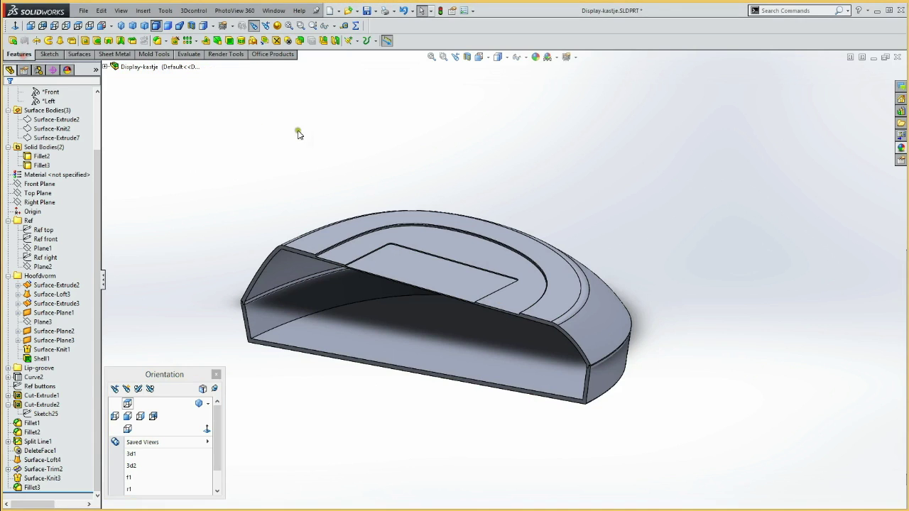
pyautogui.click(321, 41)
pyautogui.click(107, 69)
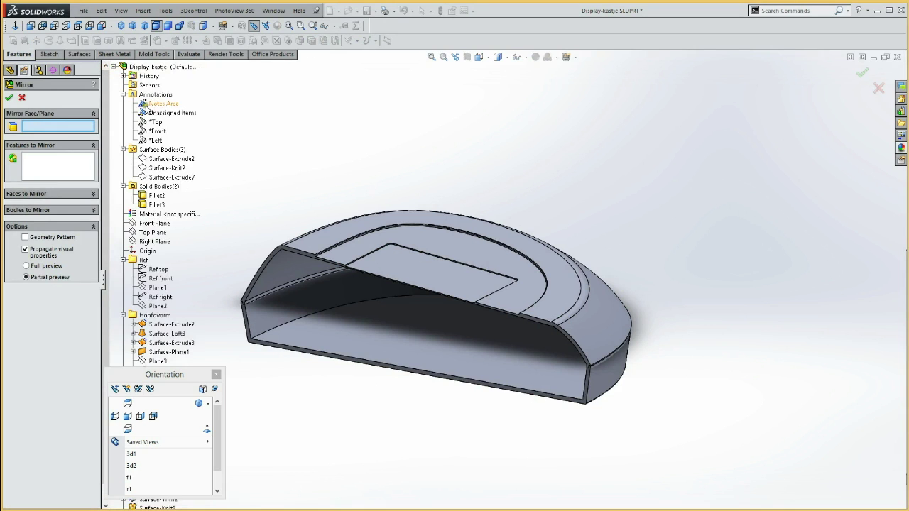
pyautogui.click(154, 224)
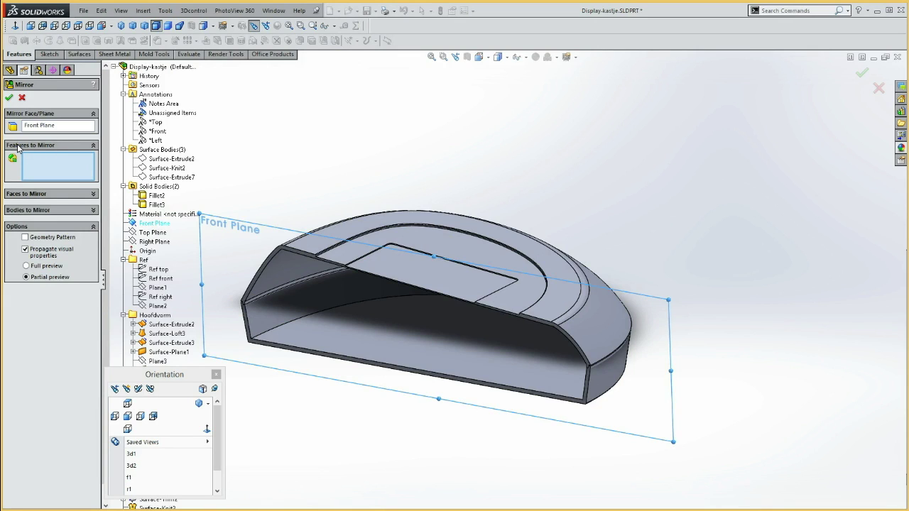
pyautogui.click(25, 210)
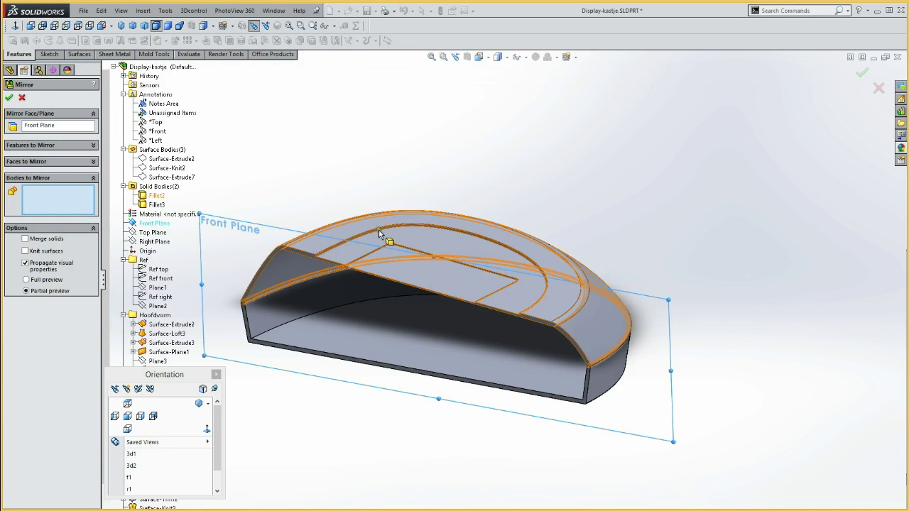
pyautogui.click(151, 196)
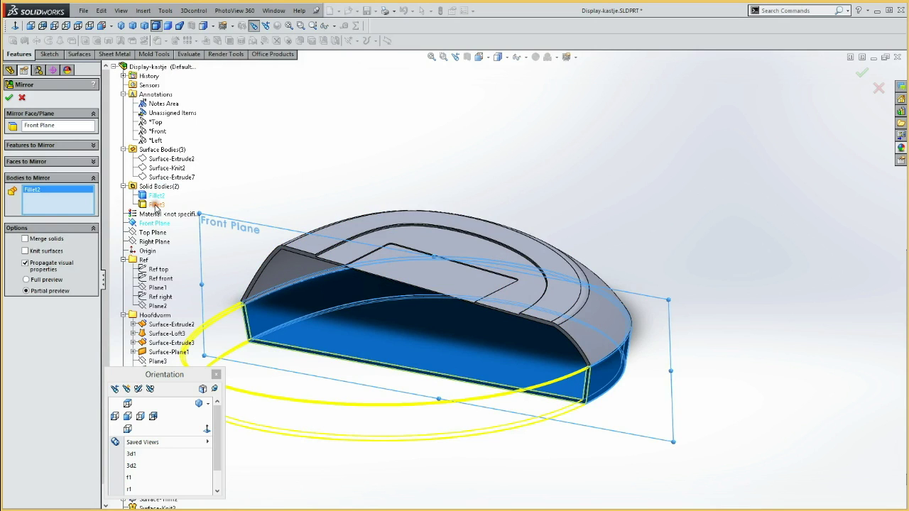
pyautogui.click(156, 204)
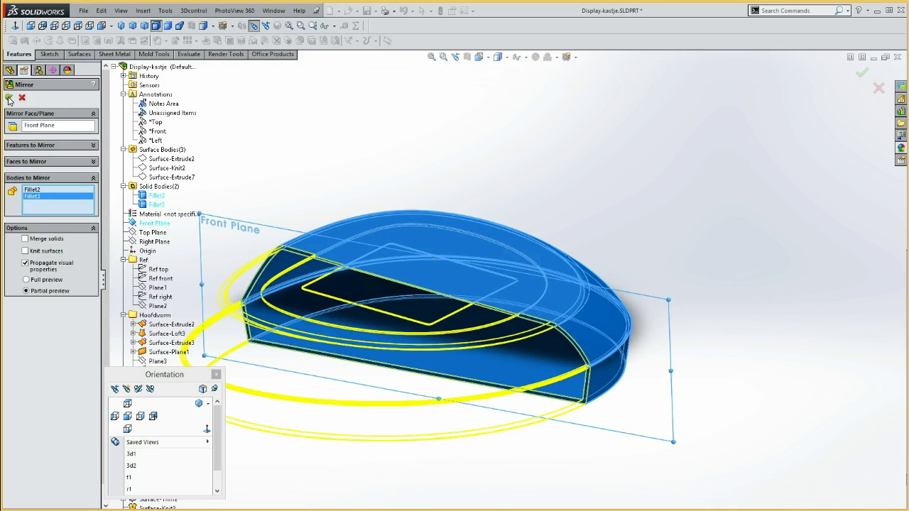
pyautogui.click(25, 240)
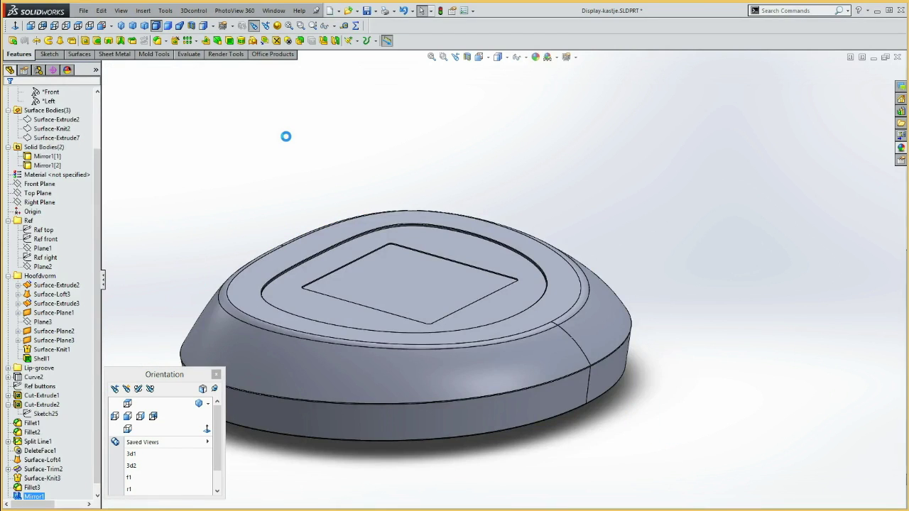
# Inspect the Mirror1[1] and Mirror1[2] bodies, then switch to the ConfigurationManager
pyautogui.click(46, 157)
pyautogui.click(47, 166)
pyautogui.moveTo(201, 172)
pyautogui.mouseDown(button='middle')
pyautogui.moveTo(203, 159)
pyautogui.moveTo(172, 115)
pyautogui.moveTo(160, 171)
pyautogui.moveTo(150, 144)
pyautogui.moveTo(175, 172)
pyautogui.moveTo(172, 185)
pyautogui.mouseUp(button='middle')
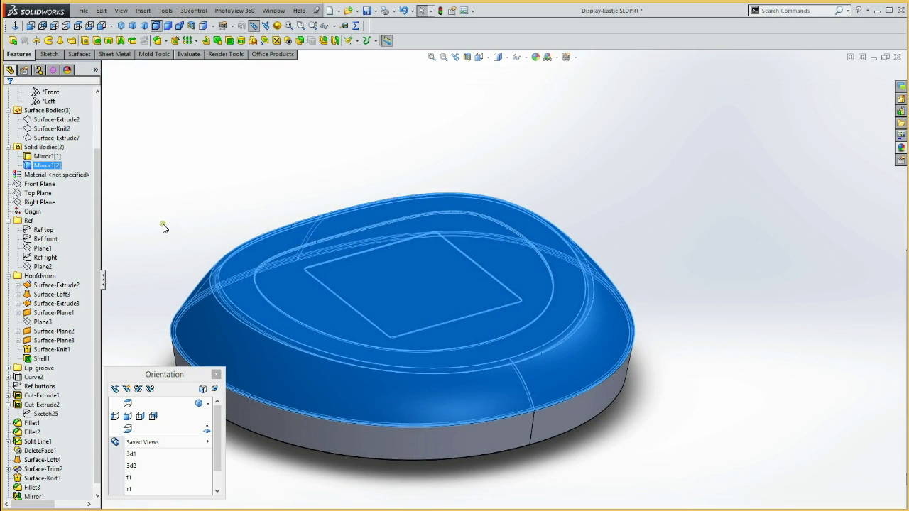
pyautogui.click(163, 227)
pyautogui.moveTo(178, 192)
pyautogui.mouseDown(button='middle')
pyautogui.moveTo(254, 162)
pyautogui.moveTo(222, 196)
pyautogui.moveTo(163, 197)
pyautogui.moveTo(164, 210)
pyautogui.moveTo(201, 184)
pyautogui.moveTo(255, 215)
pyautogui.moveTo(209, 189)
pyautogui.moveTo(175, 196)
pyautogui.moveTo(177, 218)
pyautogui.moveTo(181, 205)
pyautogui.mouseUp(button='middle')
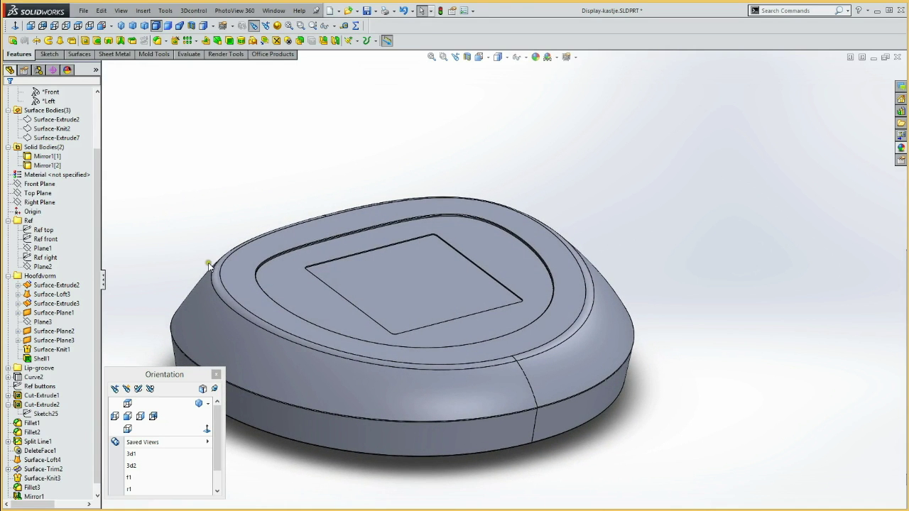
pyautogui.scroll(3, 90, 121)
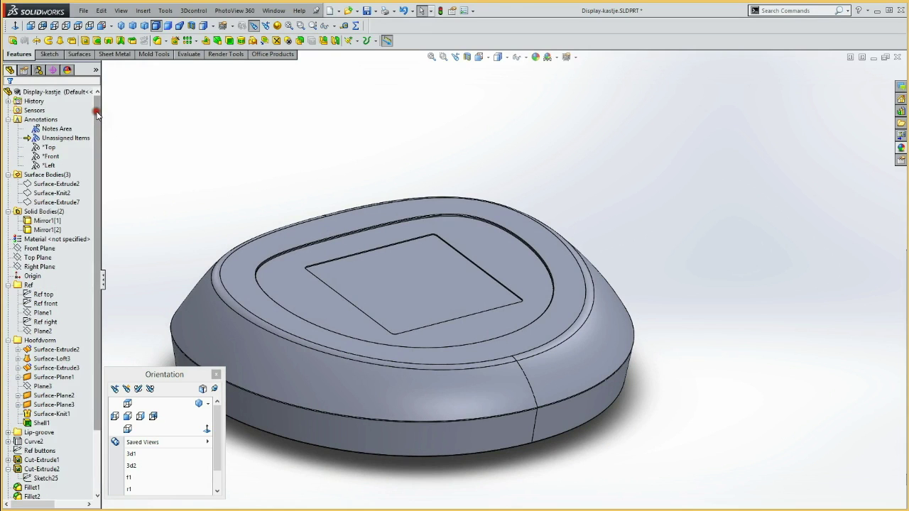
pyautogui.click(38, 70)
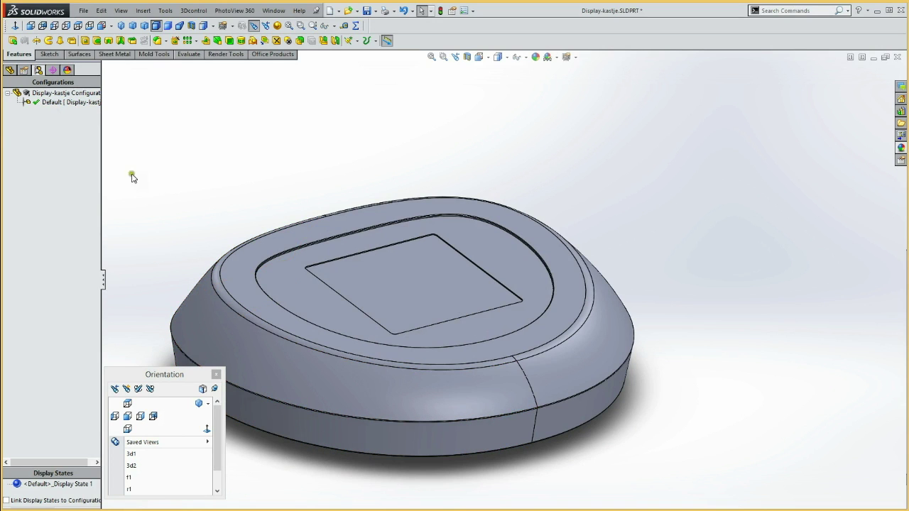
# Create a derived configuration named '_boven' under Default, then go back to the feature tree
pyautogui.rightClick(74, 105)
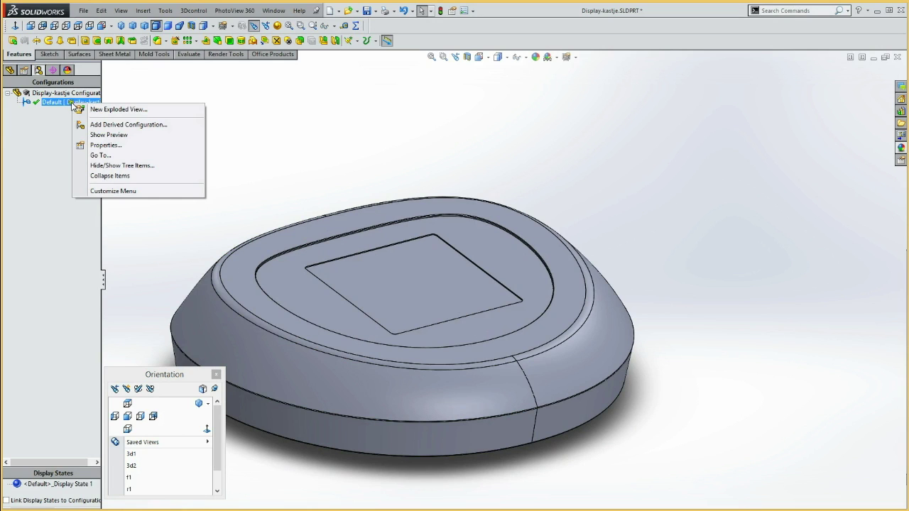
pyautogui.click(108, 125)
pyautogui.write('_boven')
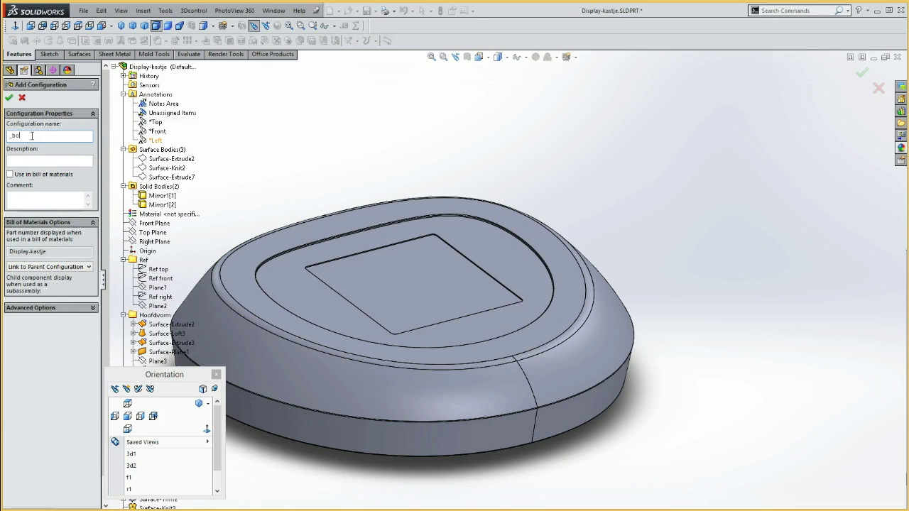
pyautogui.click(12, 98)
pyautogui.click(10, 70)
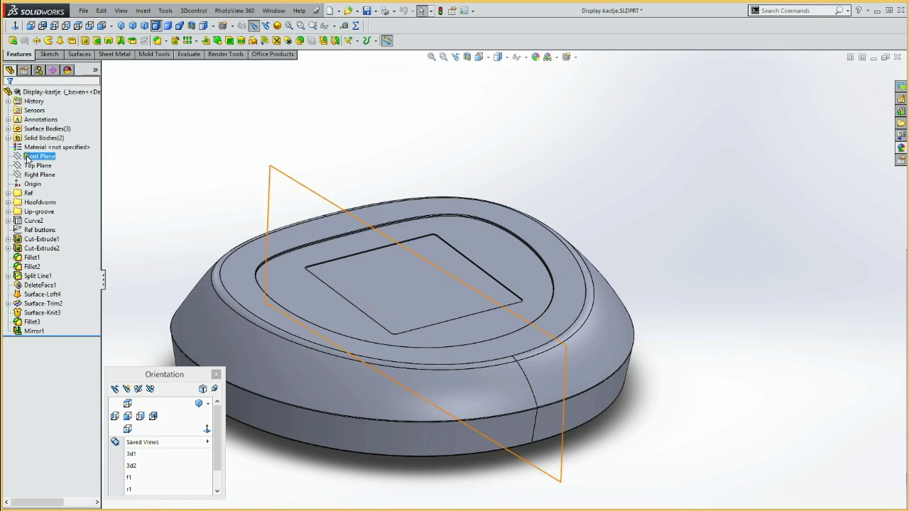
# Delete the lower solid body Mirror1[1] with Delete/Keep Body
pyautogui.click(8, 139)
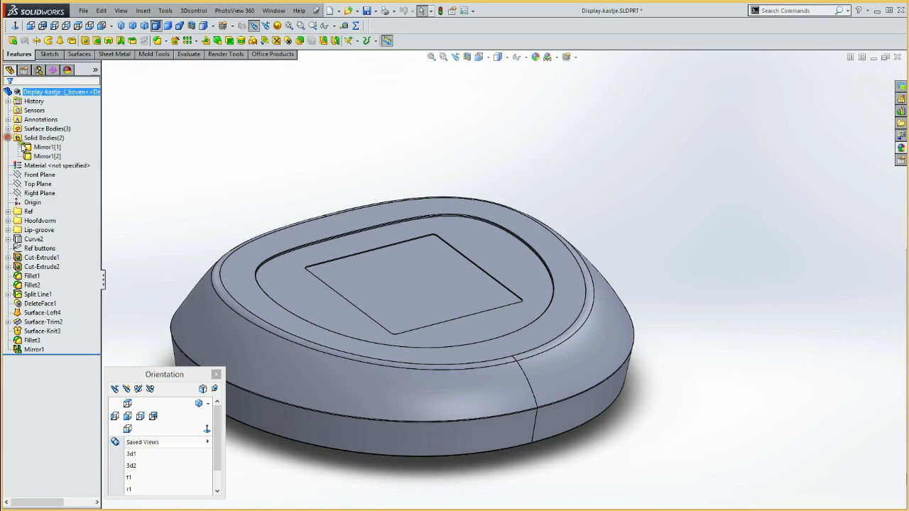
pyautogui.click(44, 147)
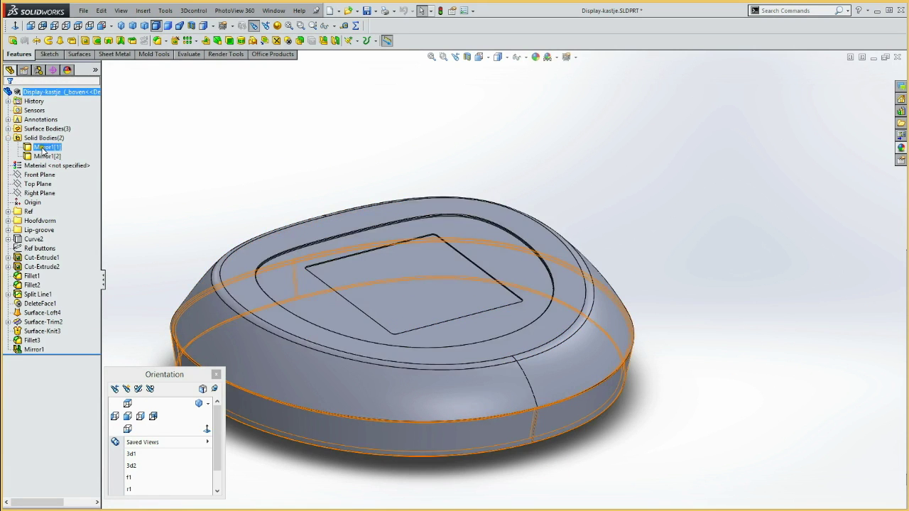
pyautogui.click(44, 149)
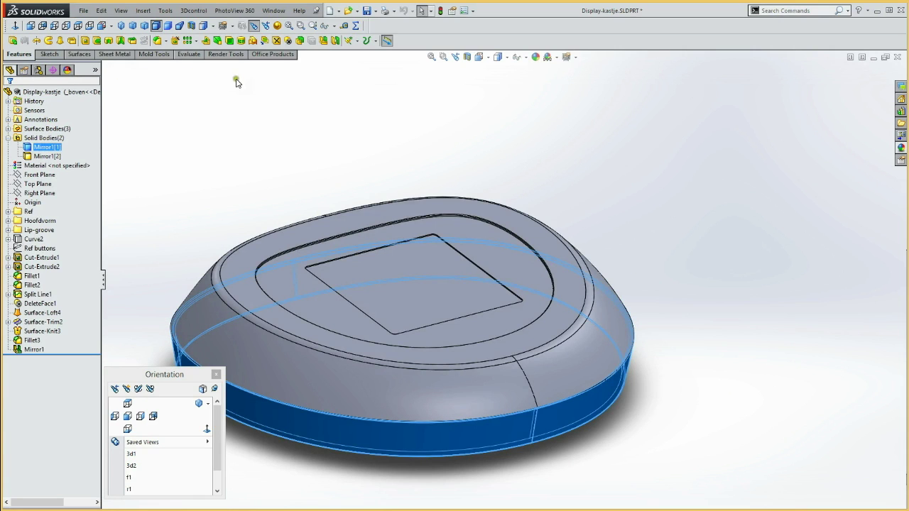
pyautogui.click(278, 42)
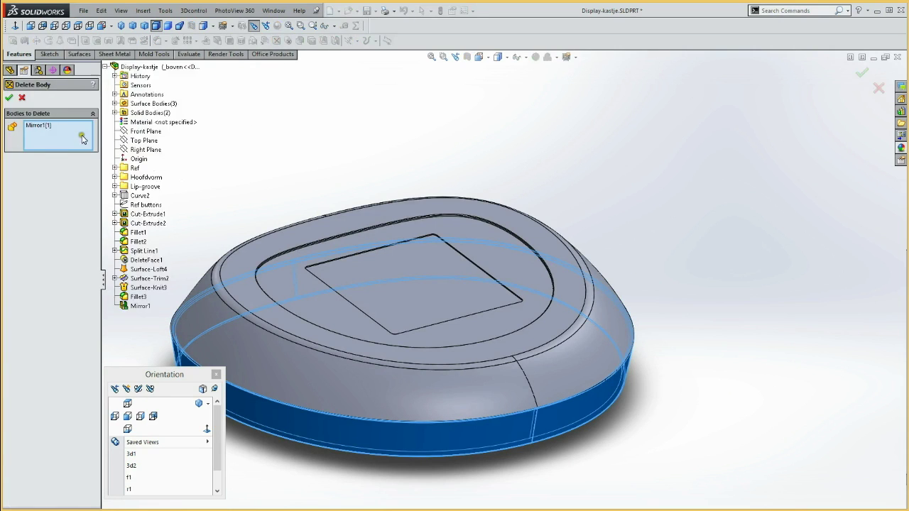
pyautogui.click(9, 98)
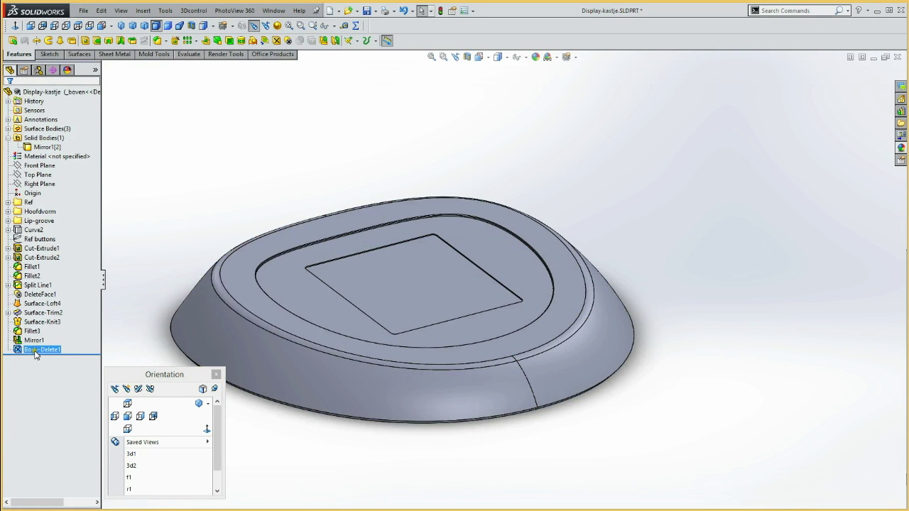
# Clear the selection and select Default in the ConfigurationManager
pyautogui.click(168, 227)
pyautogui.click(38, 69)
pyautogui.click(46, 102)
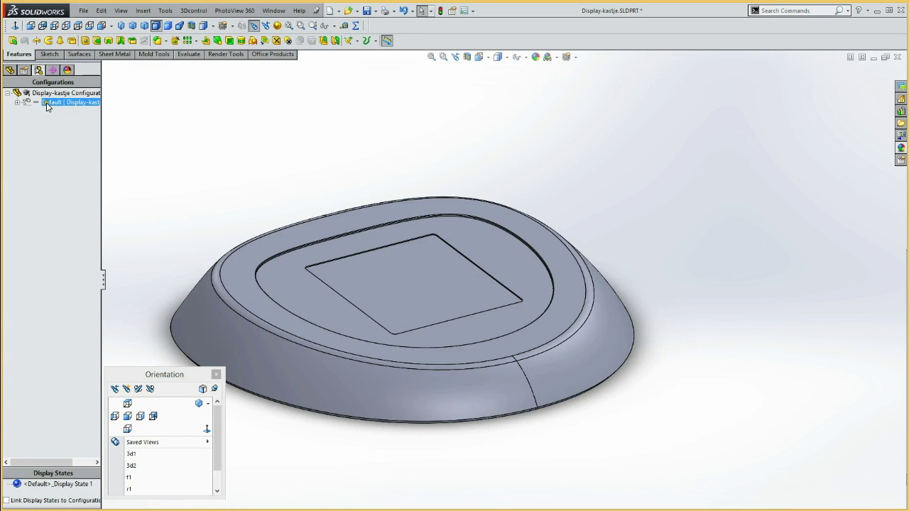
# Create a second derived configuration named '_onder' under Default, beside '_boven'
pyautogui.rightClick(46, 105)
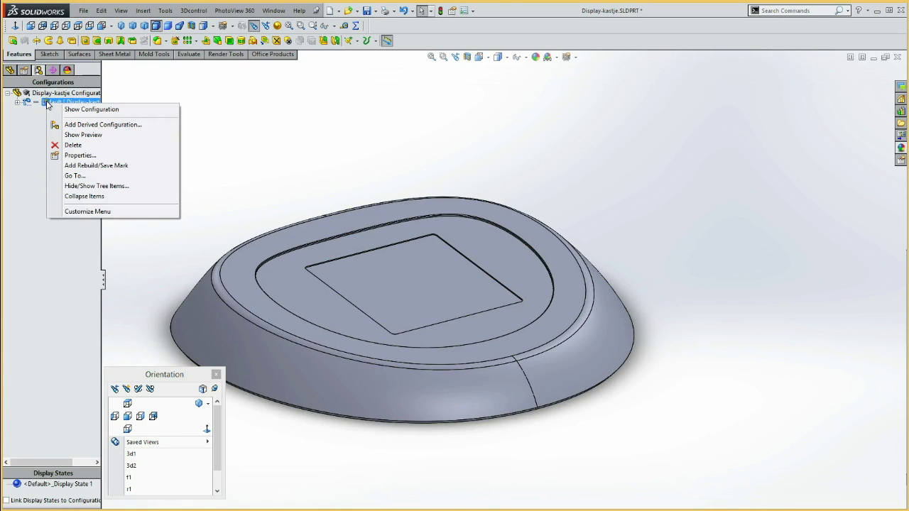
pyautogui.click(75, 126)
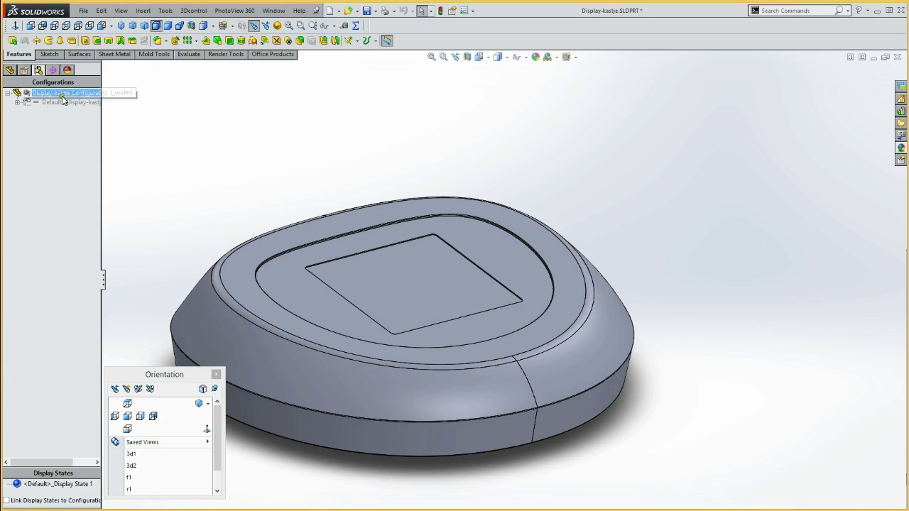
pyautogui.click(17, 103)
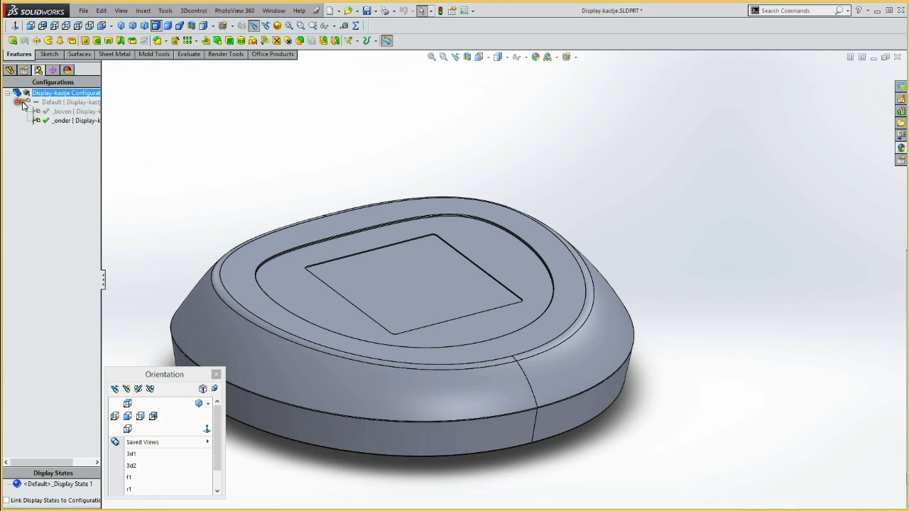
pyautogui.click(64, 103)
# In the feature tree, check that Body-Delete1 is suppressed in '_onder'
pyautogui.click(9, 70)
pyautogui.click(49, 342)
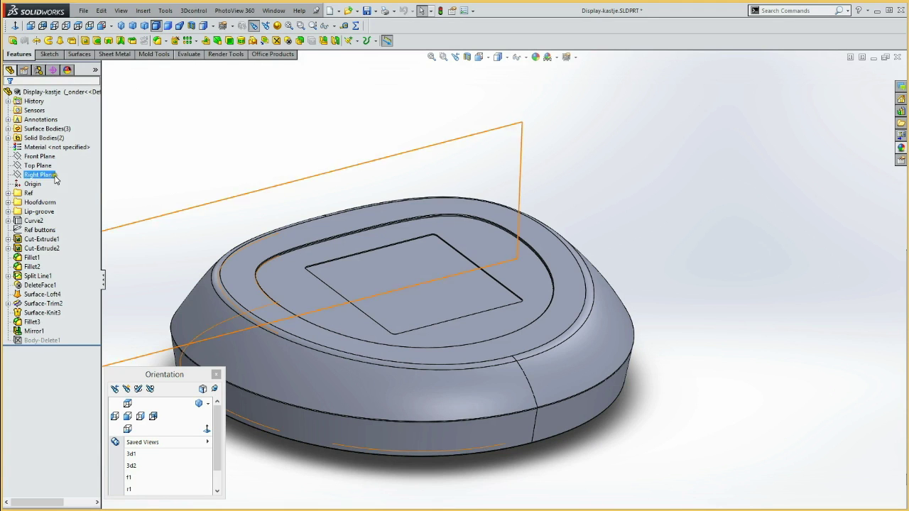
pyautogui.click(17, 194)
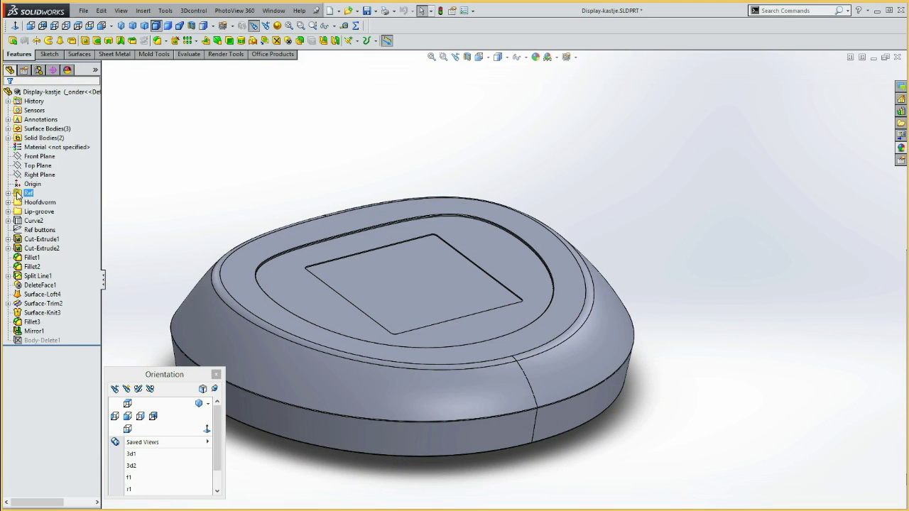
# Delete the upper solid body Mirror1[2] with Delete/Keep Body
pyautogui.click(6, 138)
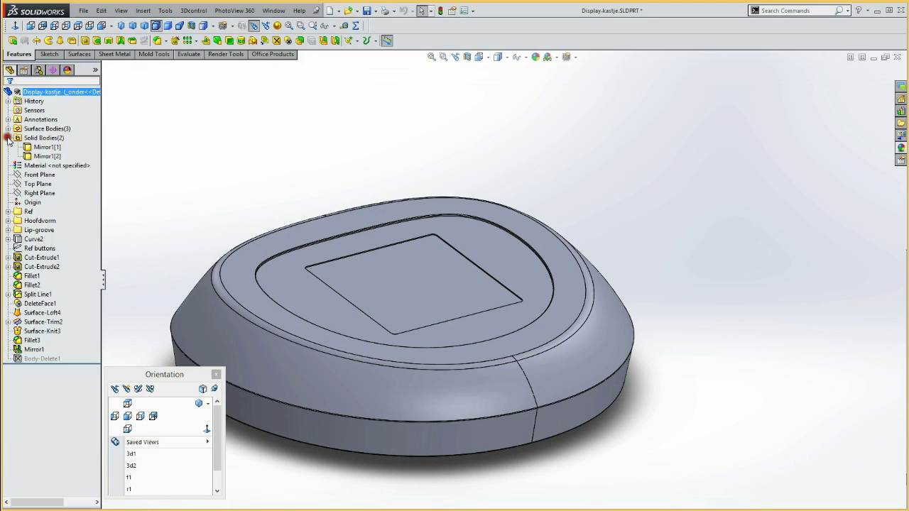
pyautogui.click(44, 156)
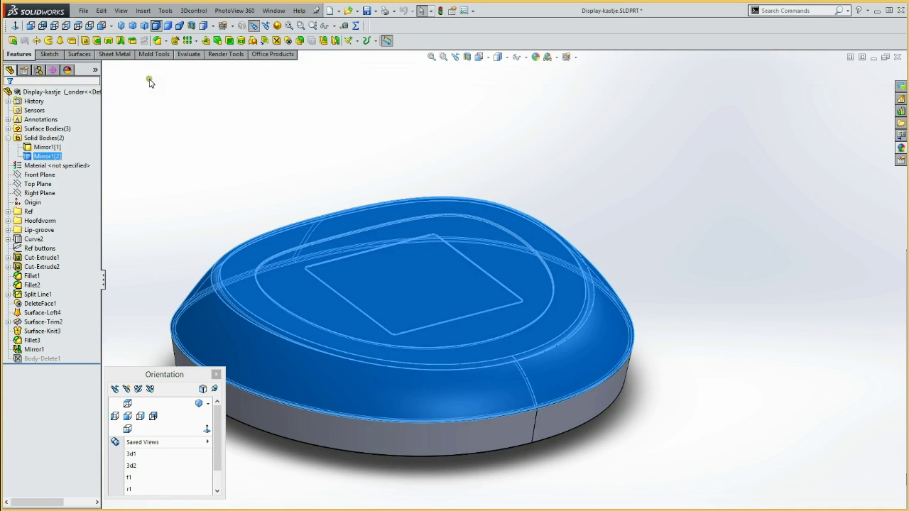
pyautogui.click(276, 41)
pyautogui.click(8, 99)
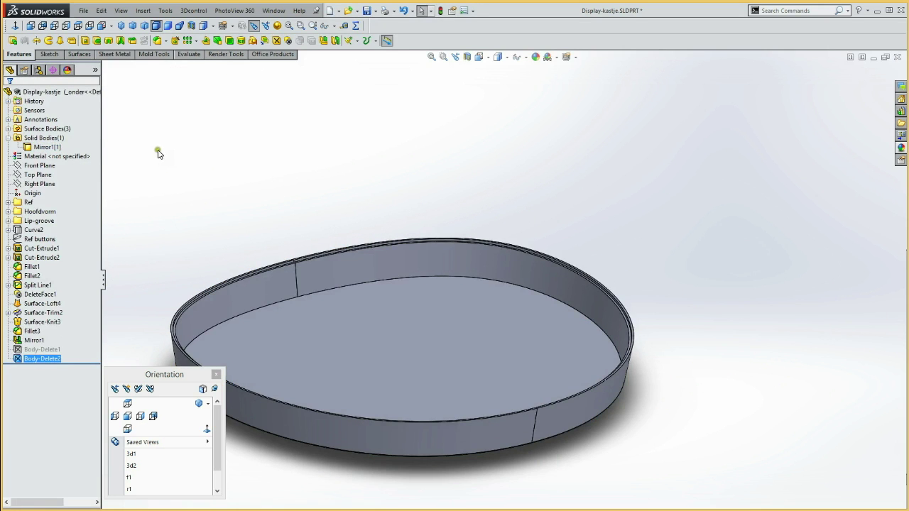
pyautogui.click(38, 70)
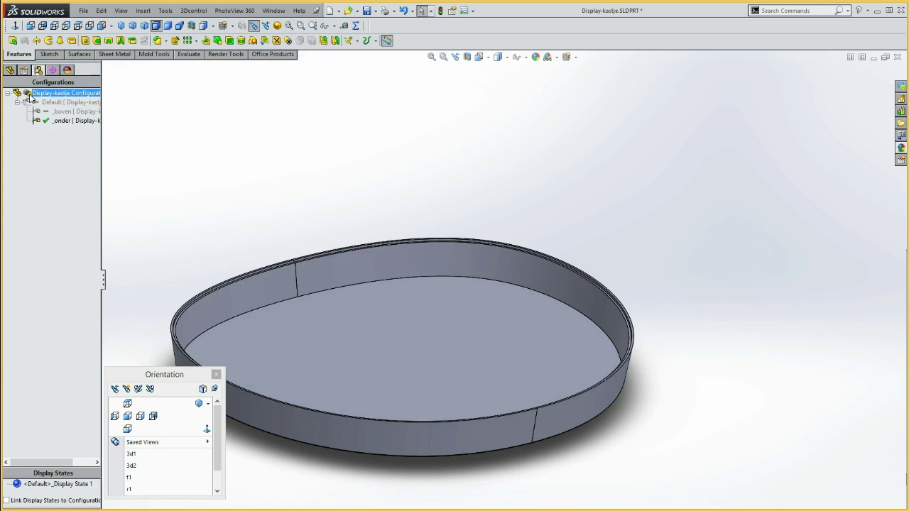
pyautogui.click(83, 113)
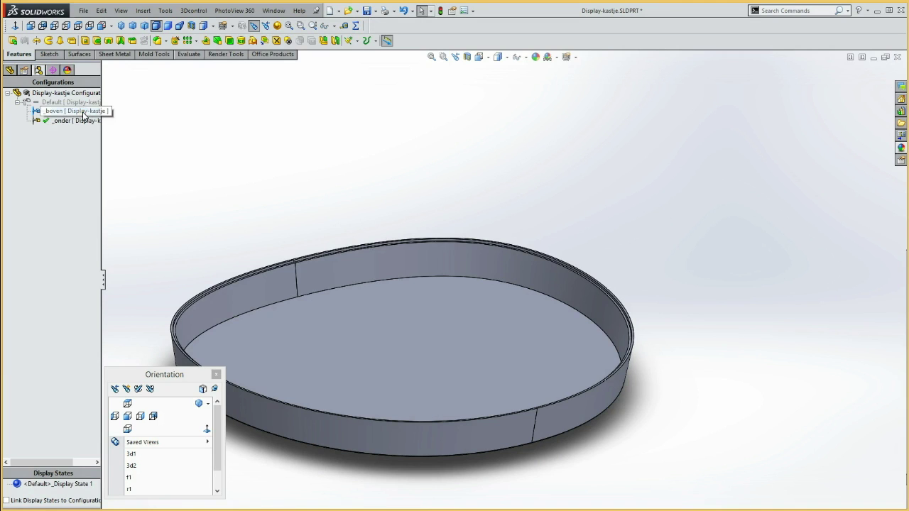
pyautogui.doubleClick(83, 113)
pyautogui.doubleClick(80, 121)
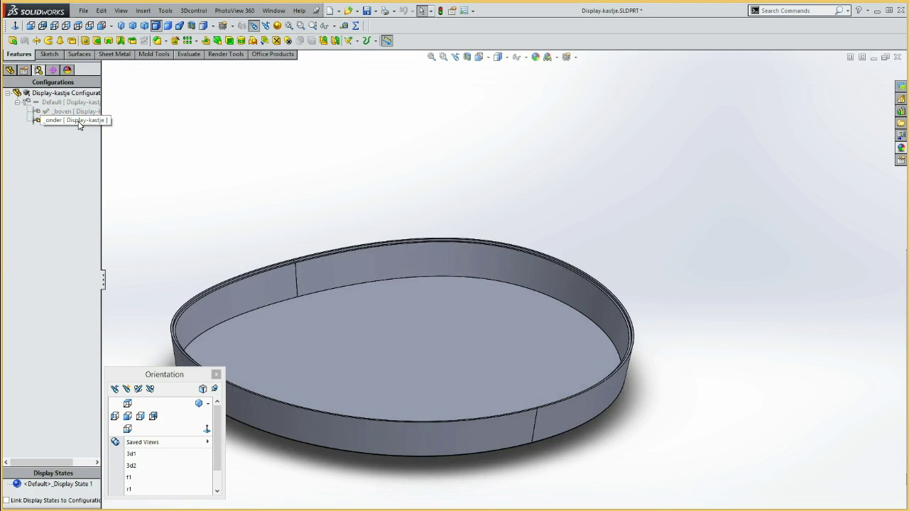
pyautogui.doubleClick(78, 113)
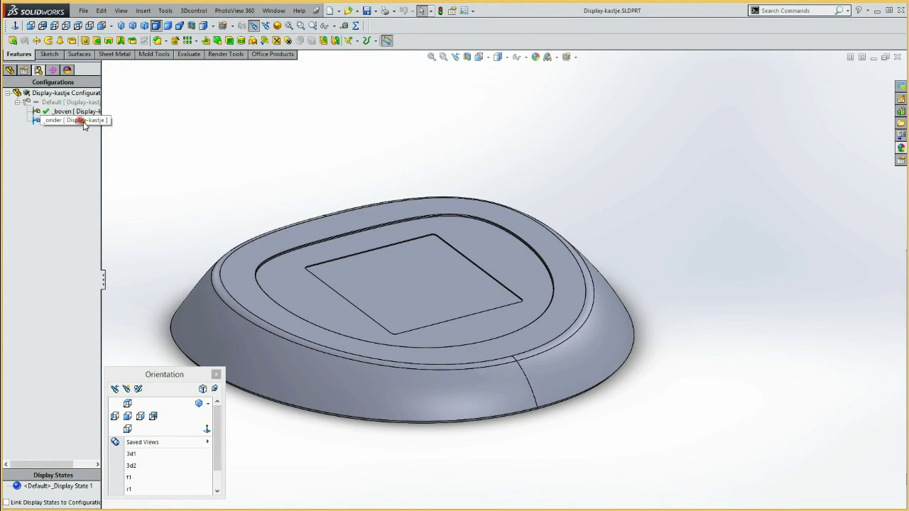
pyautogui.doubleClick(79, 121)
pyautogui.click(73, 94)
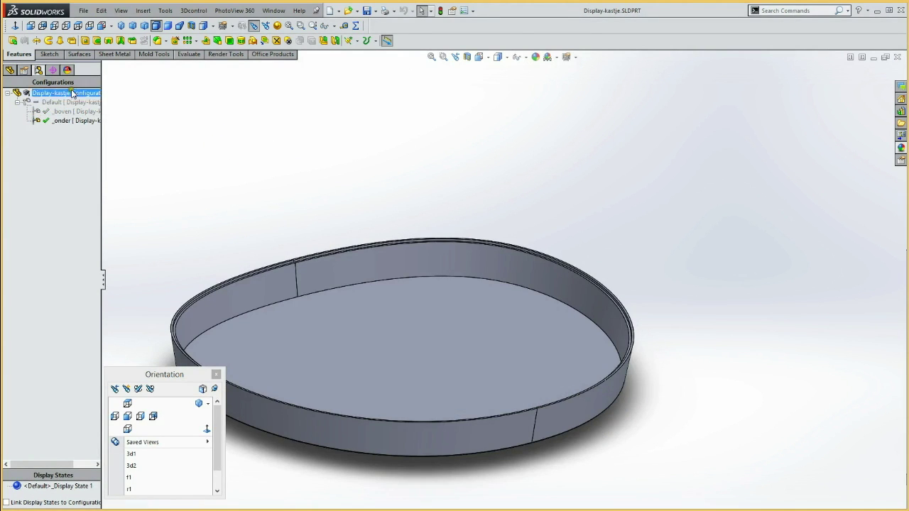
pyautogui.click(10, 70)
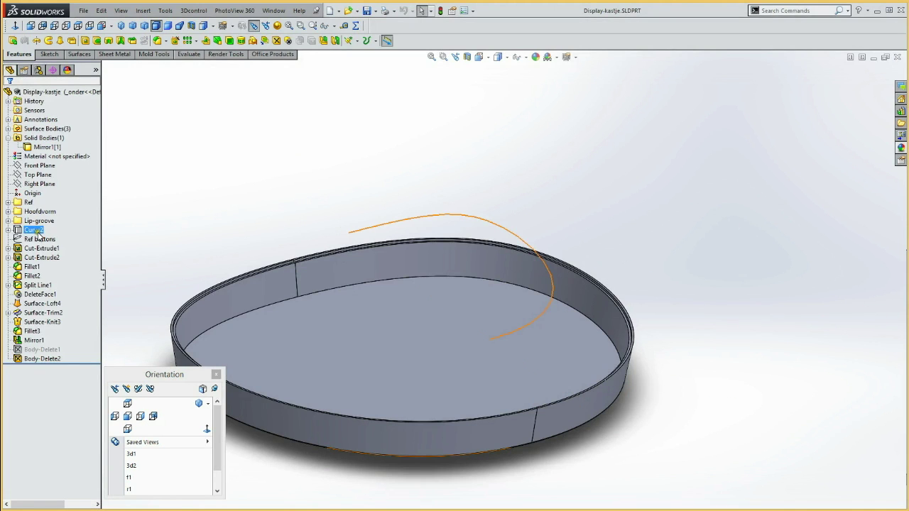
# Group the features from Curve2 through Body-Delete2 into a new folder named 'Details'
pyautogui.click(39, 231)
pyautogui.keyDown('shift'); pyautogui.click(48, 358); pyautogui.keyUp('shift')
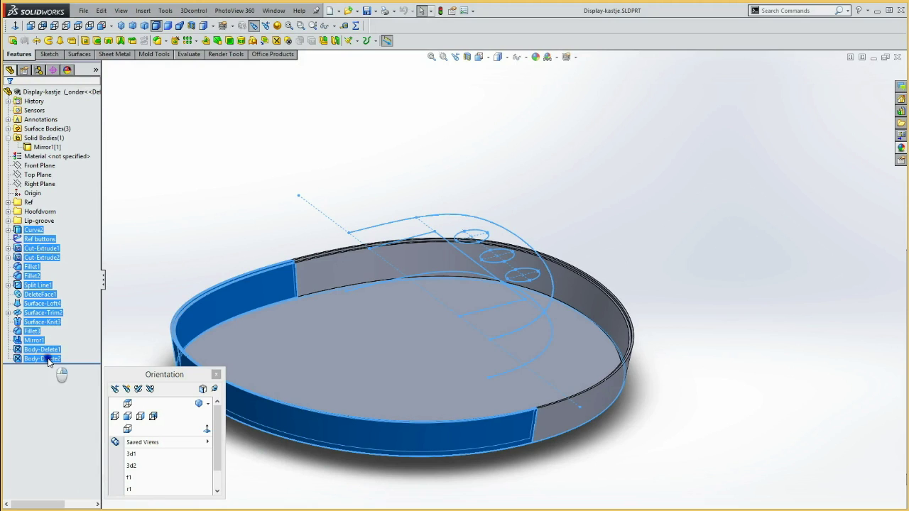
pyautogui.rightClick(48, 360)
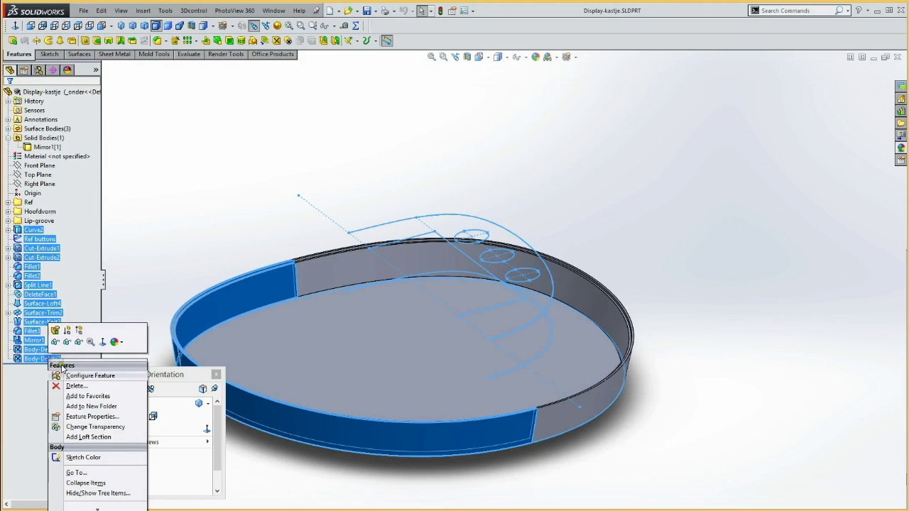
pyautogui.click(83, 406)
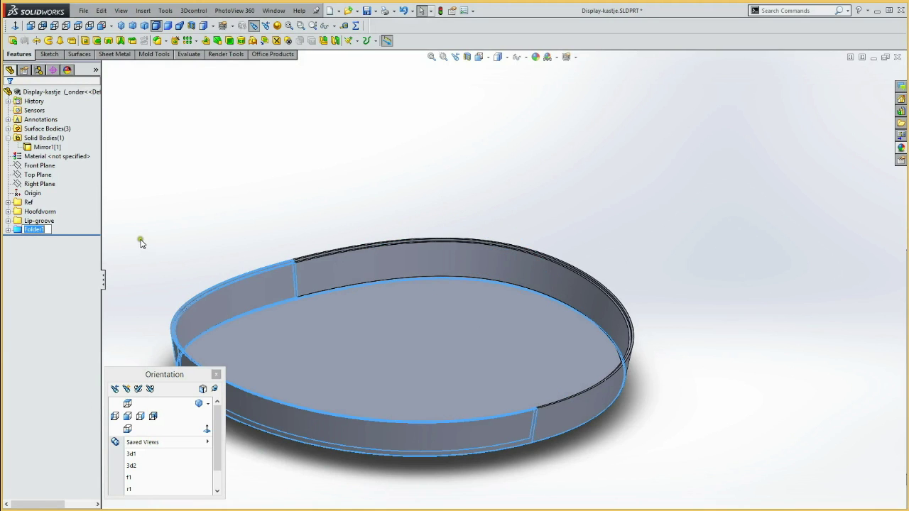
pyautogui.write('D')
pyautogui.click(182, 231)
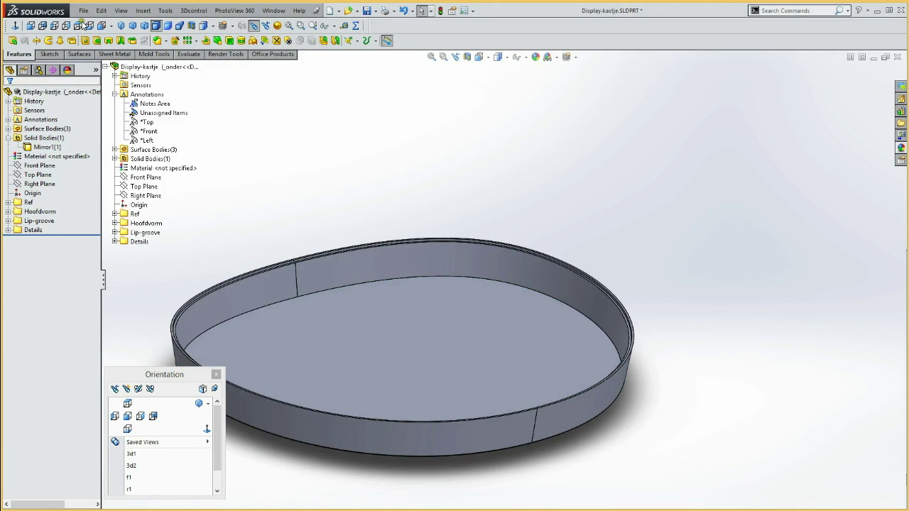
# Make a new assembly from the part with Display-kastje fixed at the origin, and widen the tree
pyautogui.click(83, 10)
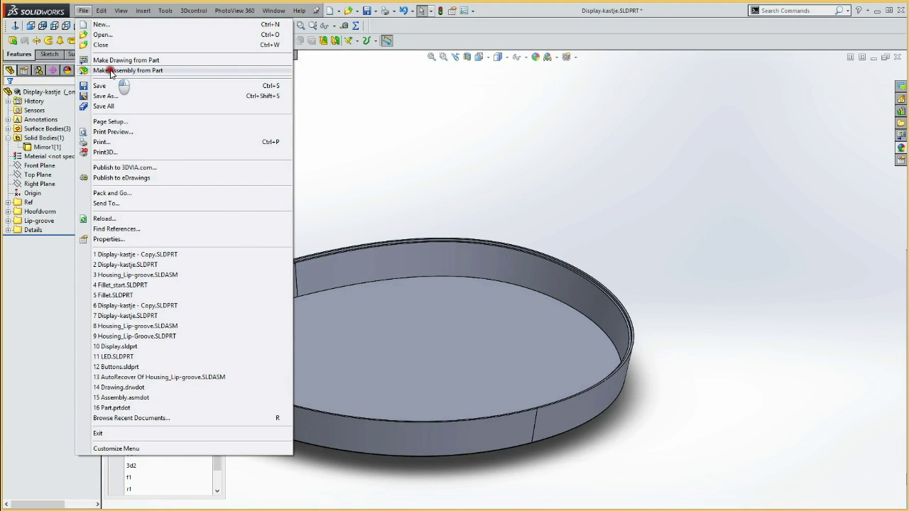
pyautogui.click(110, 70)
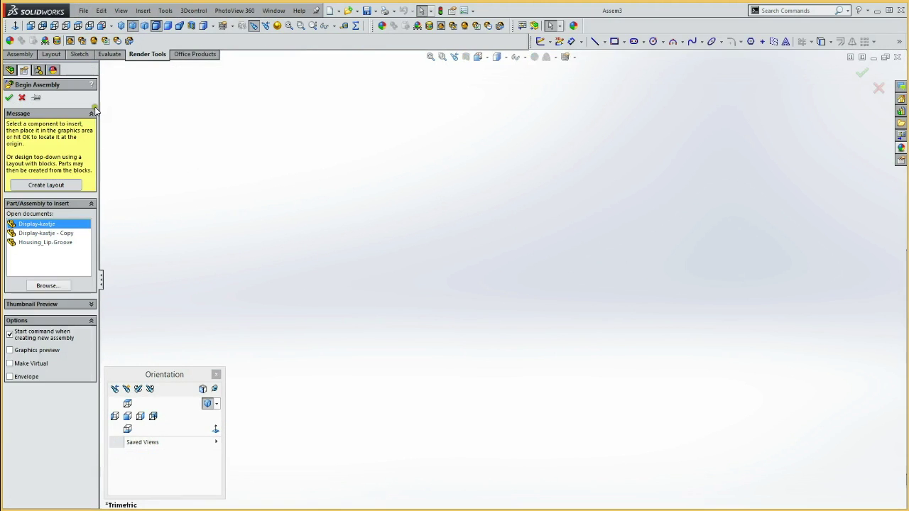
pyautogui.click(8, 97)
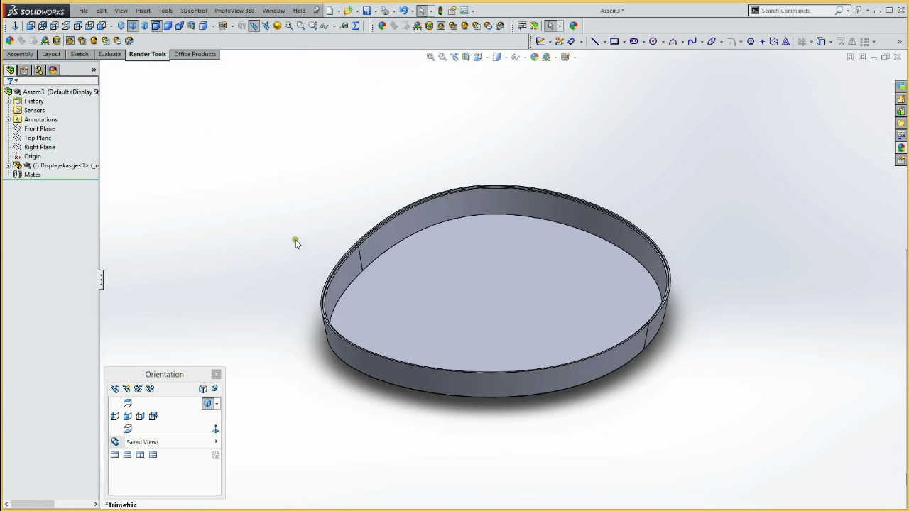
pyautogui.moveTo(99, 180); pyautogui.dragTo(168, 188)
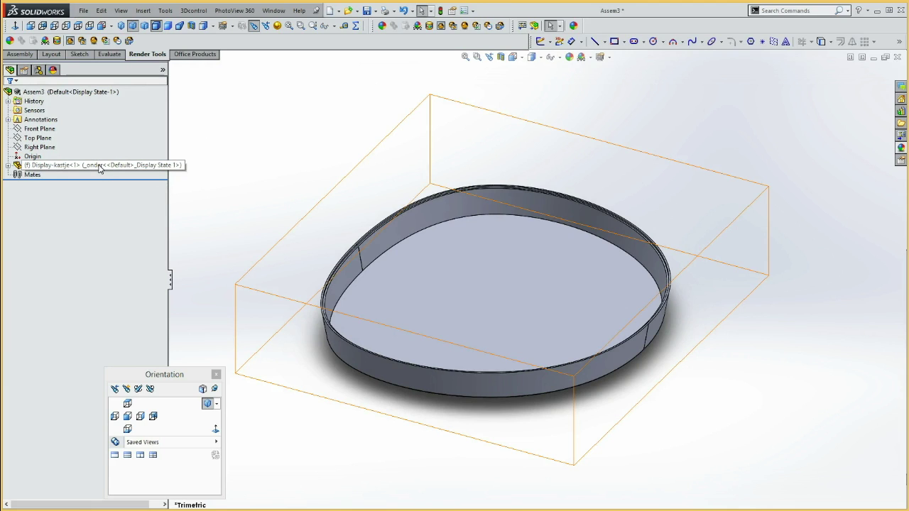
# Ctrl-drag a second Display-kastje instance into the assembly and move it away from the base
pyautogui.click(99, 166)
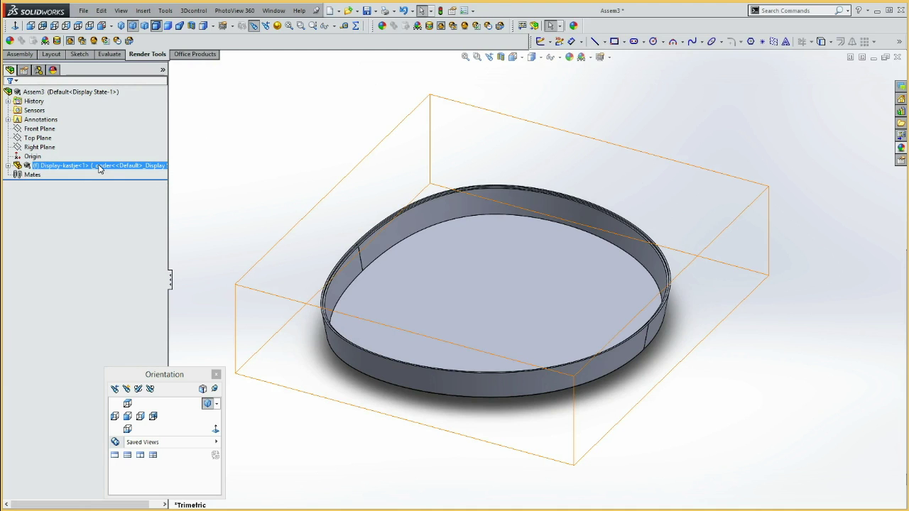
pyautogui.click(99, 166)
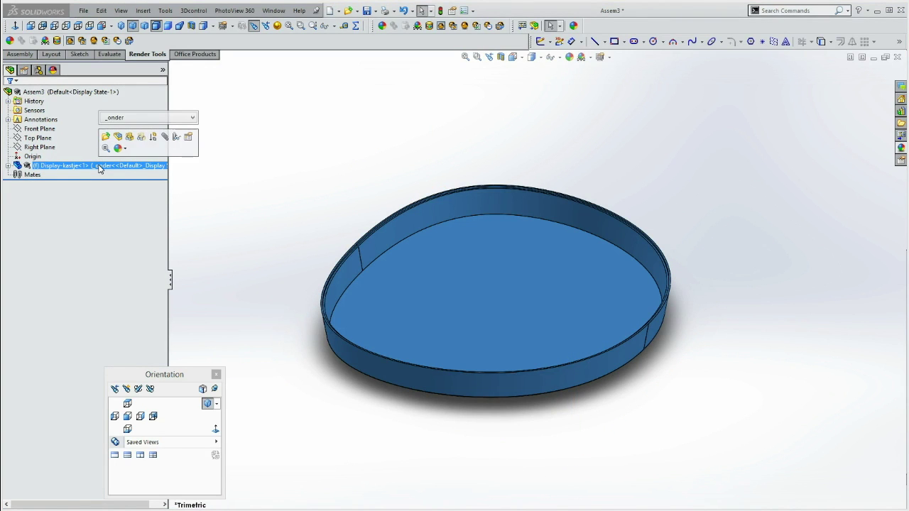
pyautogui.click(100, 165)
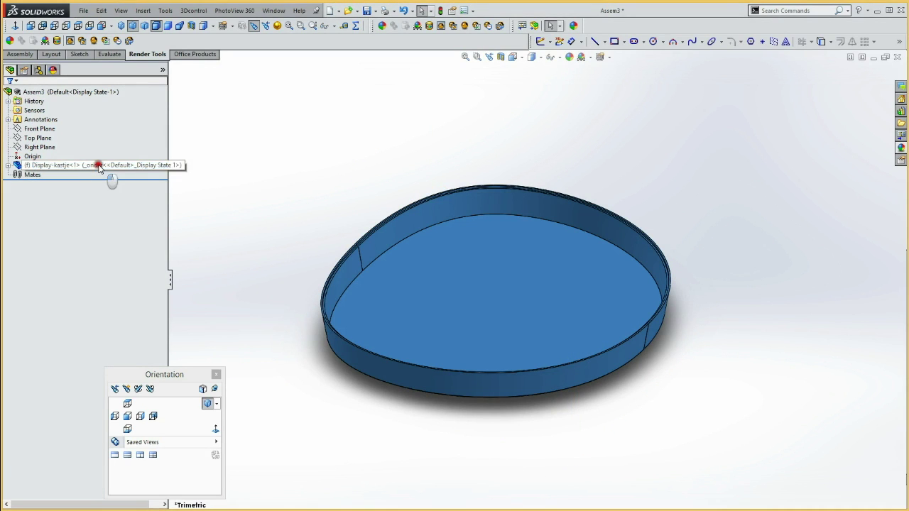
pyautogui.moveTo(99, 165)
pyautogui.mouseDown()
pyautogui.moveTo(370, 160)
pyautogui.moveTo(479, 174)
pyautogui.moveTo(432, 186)
pyautogui.moveTo(418, 175)
pyautogui.mouseUp()
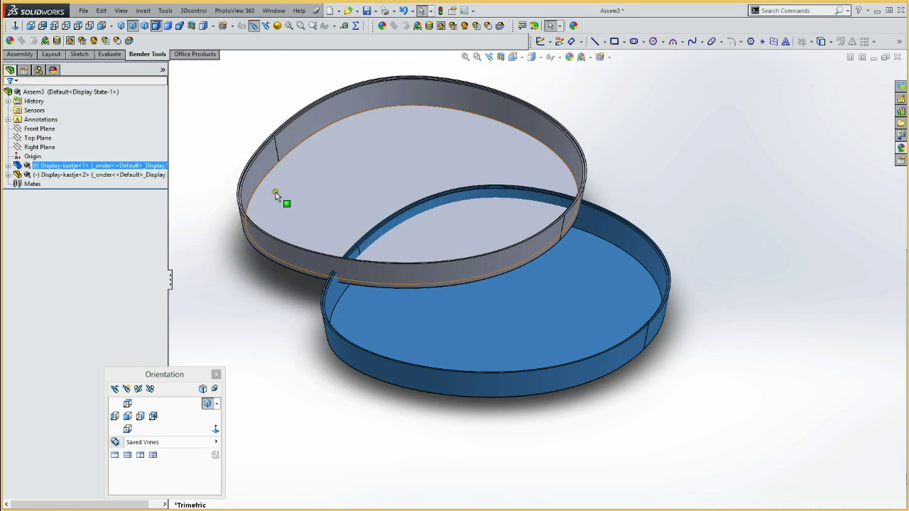
pyautogui.click(271, 215)
pyautogui.moveTo(271, 216)
pyautogui.mouseDown()
pyautogui.moveTo(251, 272)
pyautogui.moveTo(337, 177)
pyautogui.moveTo(319, 208)
pyautogui.moveTo(299, 191)
pyautogui.mouseUp()
pyautogui.click(236, 153)
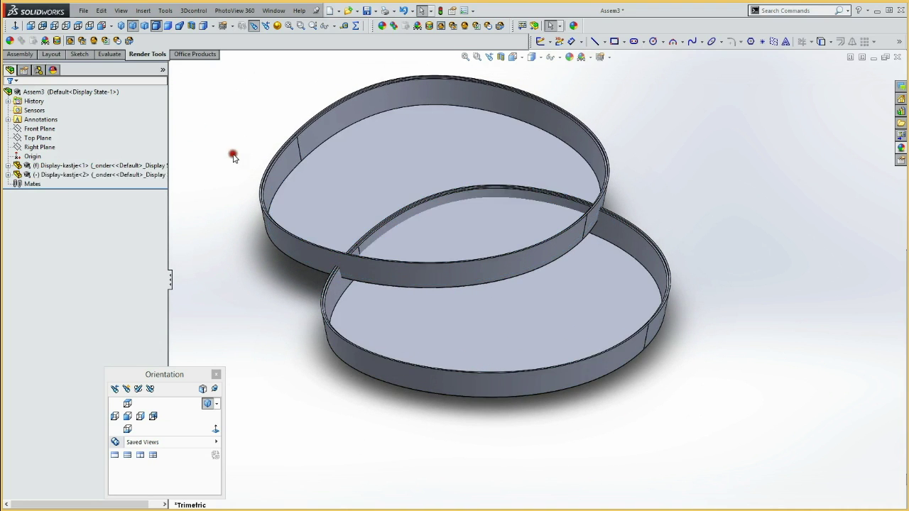
# Set the second Display-kastje instance to the 'boven' configuration in Component Properties
pyautogui.click(7, 167)
pyautogui.click(7, 313)
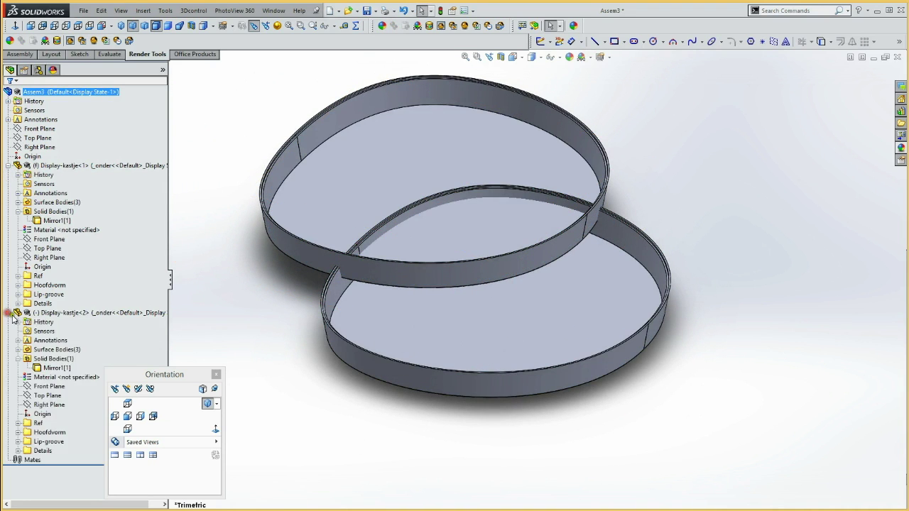
pyautogui.moveTo(169, 347); pyautogui.dragTo(217, 347)
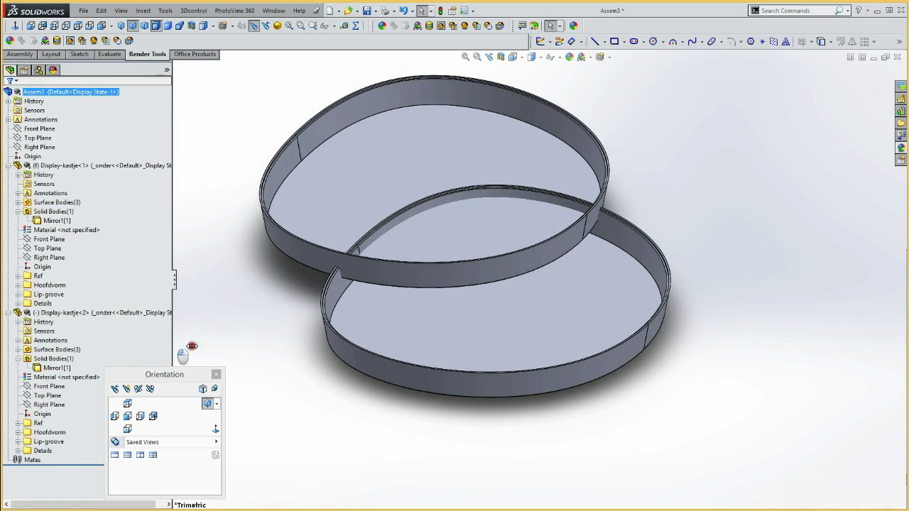
pyautogui.click(152, 316)
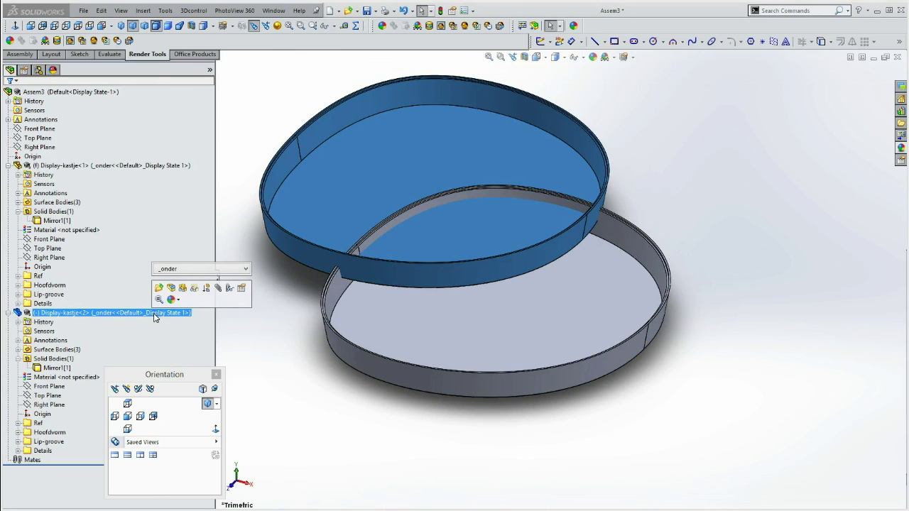
pyautogui.click(127, 315)
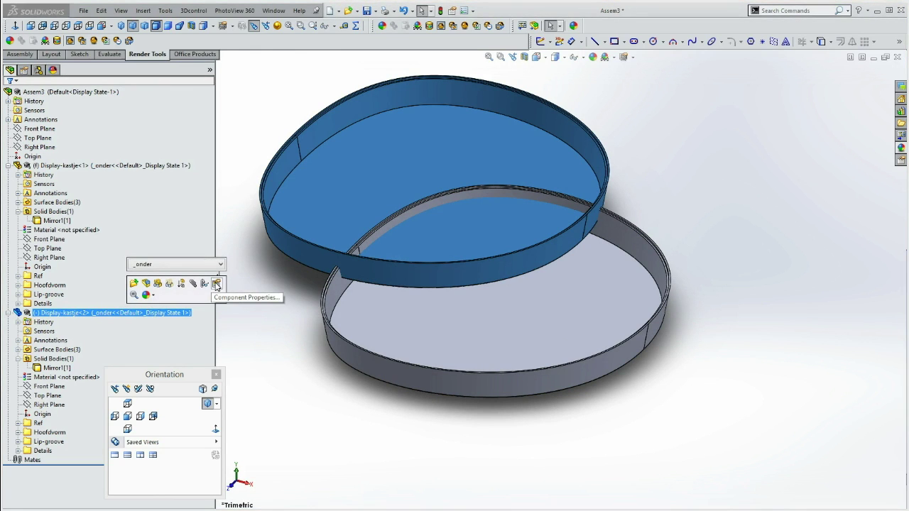
pyautogui.click(216, 284)
pyautogui.click(368, 310)
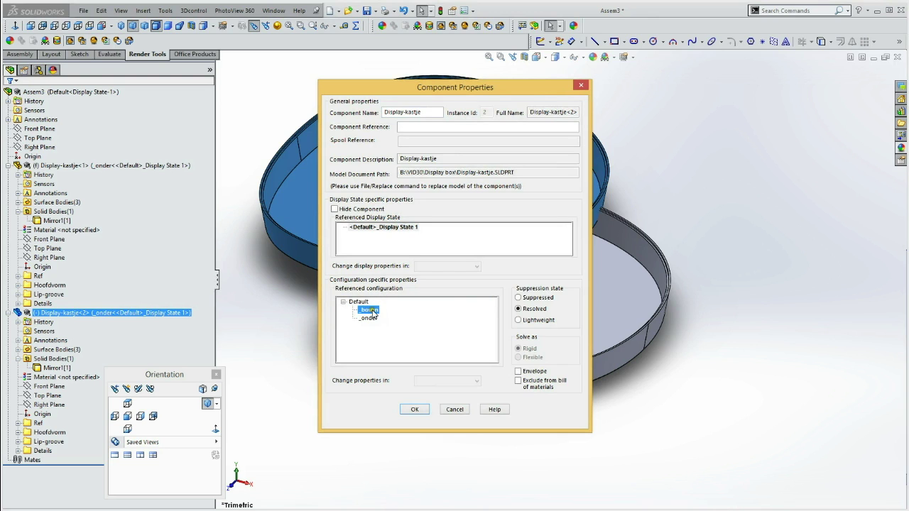
pyautogui.click(416, 410)
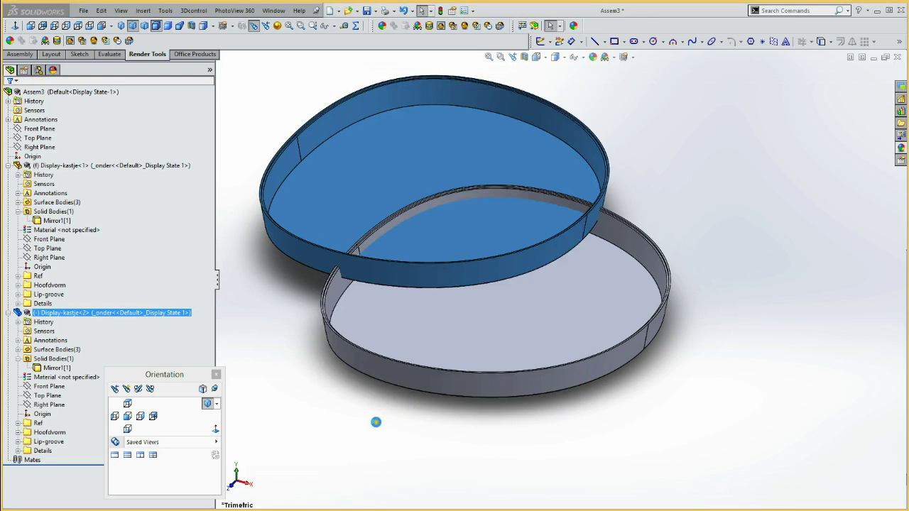
pyautogui.moveTo(333, 231)
pyautogui.mouseDown()
pyautogui.moveTo(312, 220)
pyautogui.moveTo(348, 232)
pyautogui.moveTo(343, 244)
pyautogui.mouseUp()
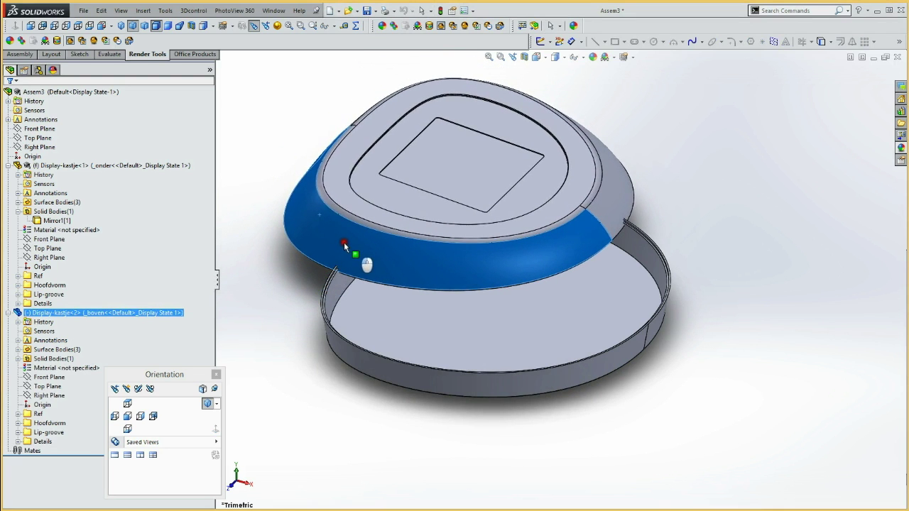
# Add coincident mates between the lid's and base's Front, Top and Right Planes
pyautogui.click(50, 377)
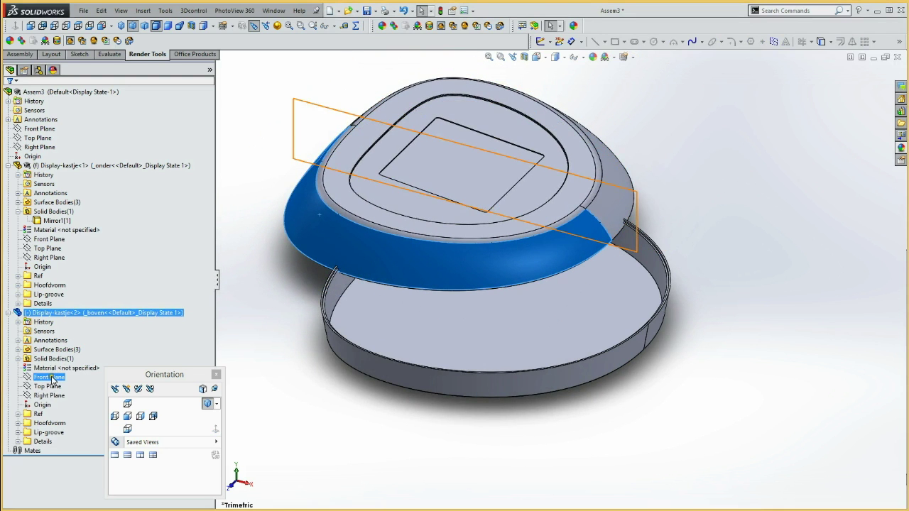
pyautogui.keyDown('ctrl'); pyautogui.click(49, 239); pyautogui.keyUp('ctrl')
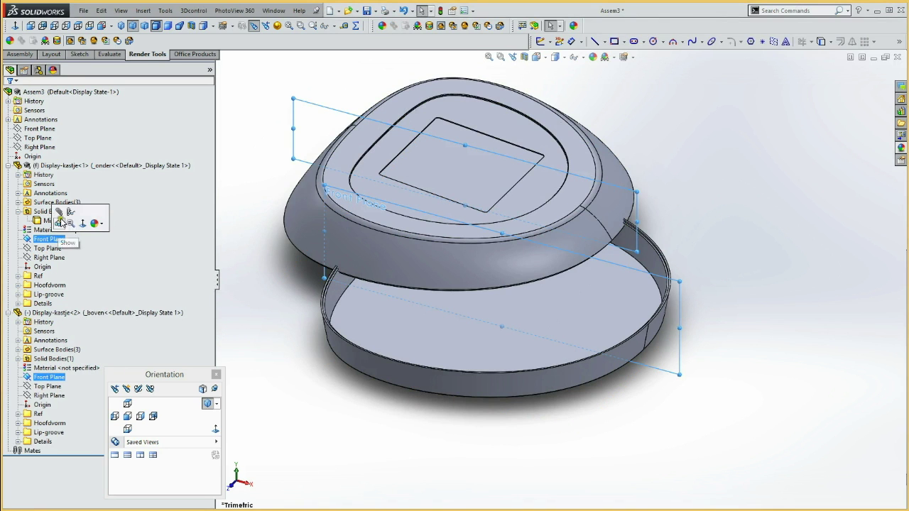
pyautogui.click(56, 218)
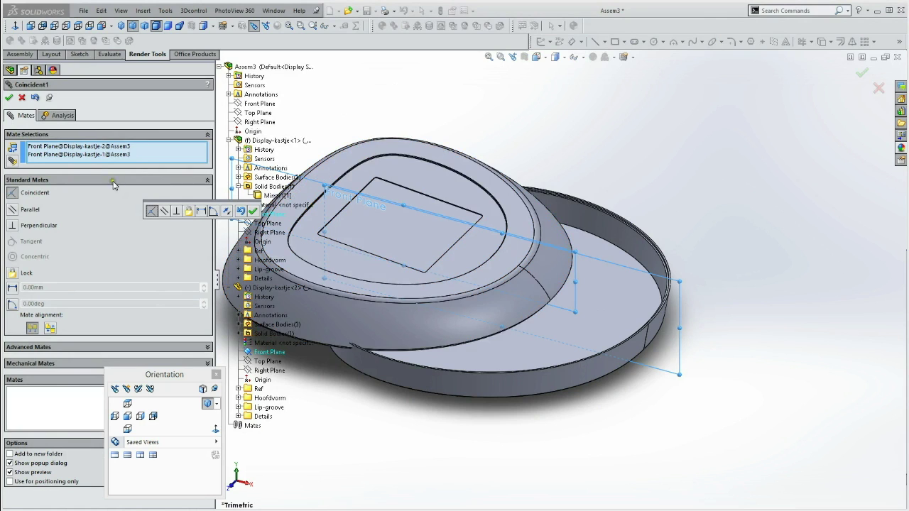
pyautogui.click(9, 98)
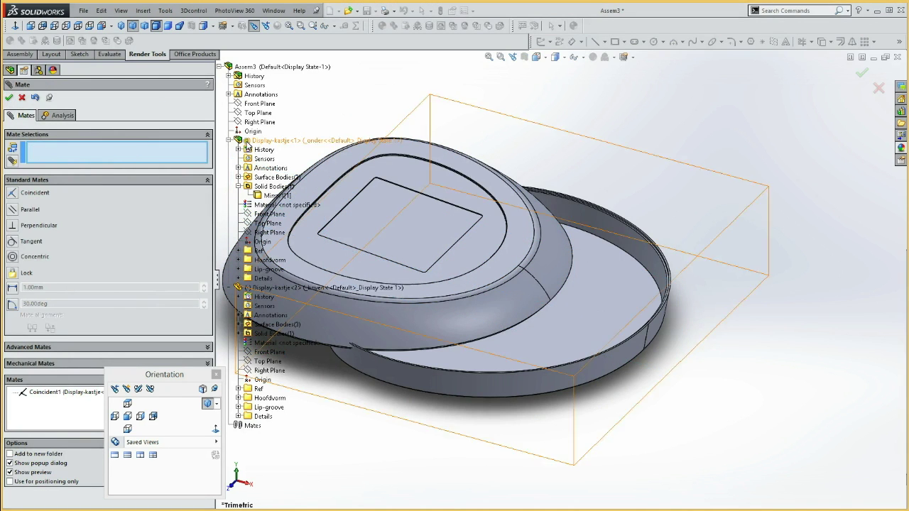
pyautogui.click(267, 225)
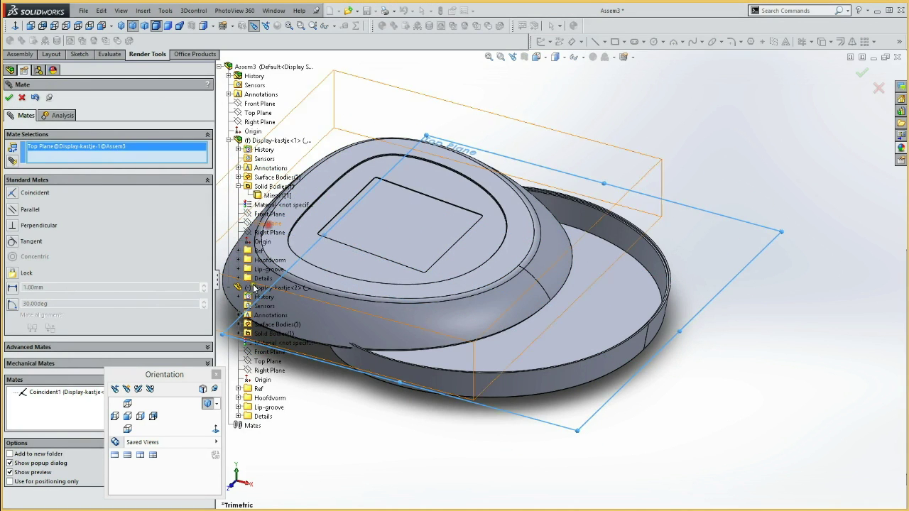
pyautogui.click(267, 361)
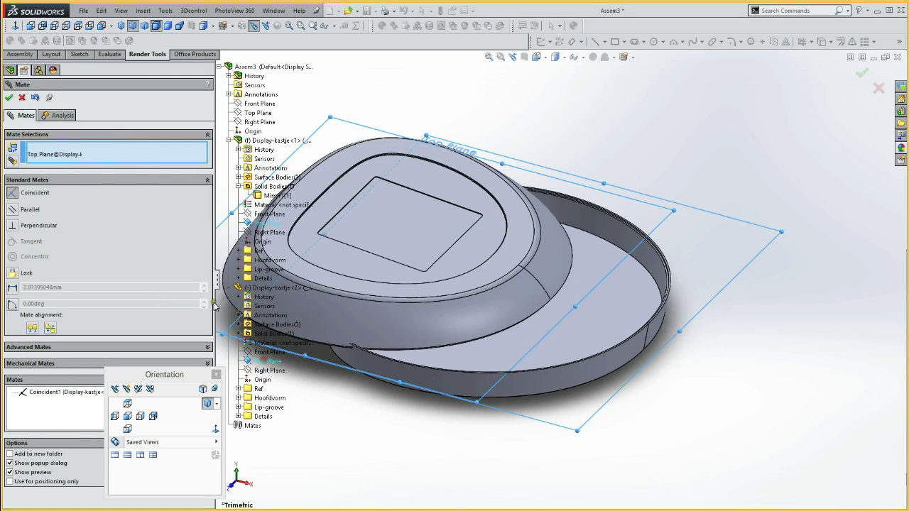
pyautogui.click(9, 97)
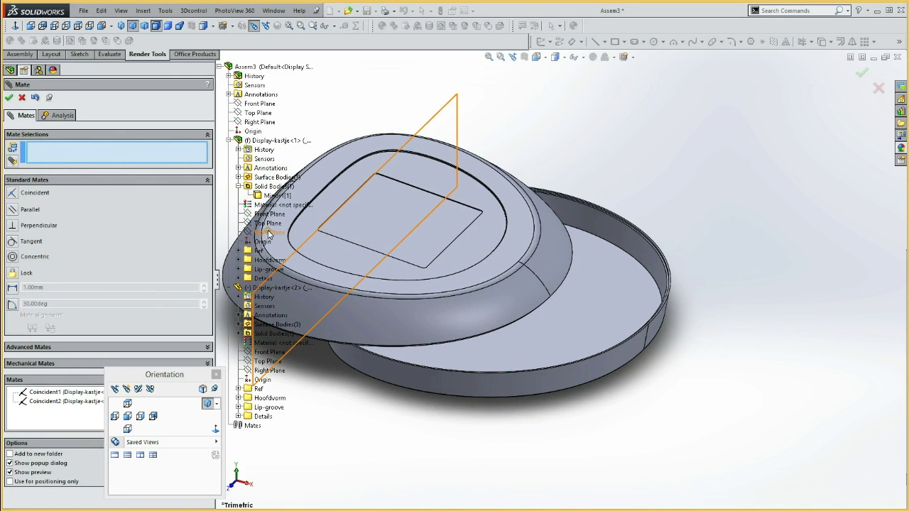
pyautogui.click(268, 232)
pyautogui.click(271, 370)
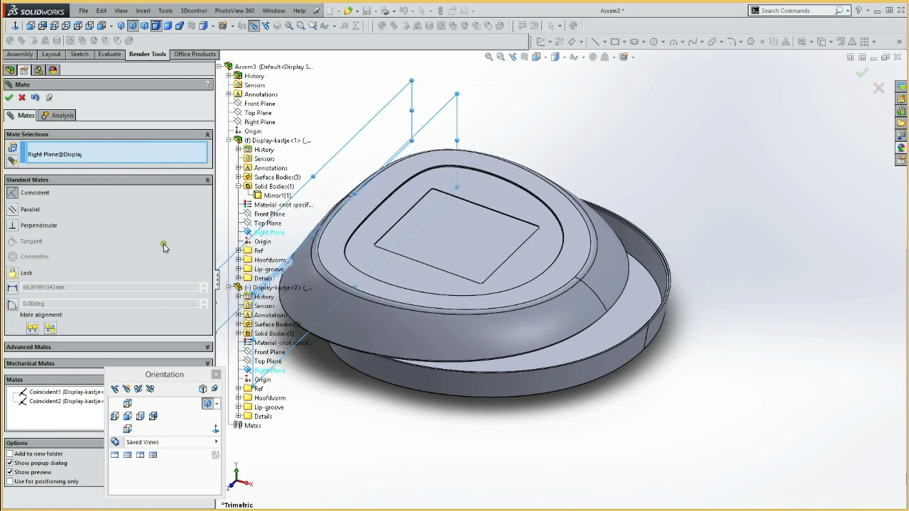
pyautogui.click(10, 98)
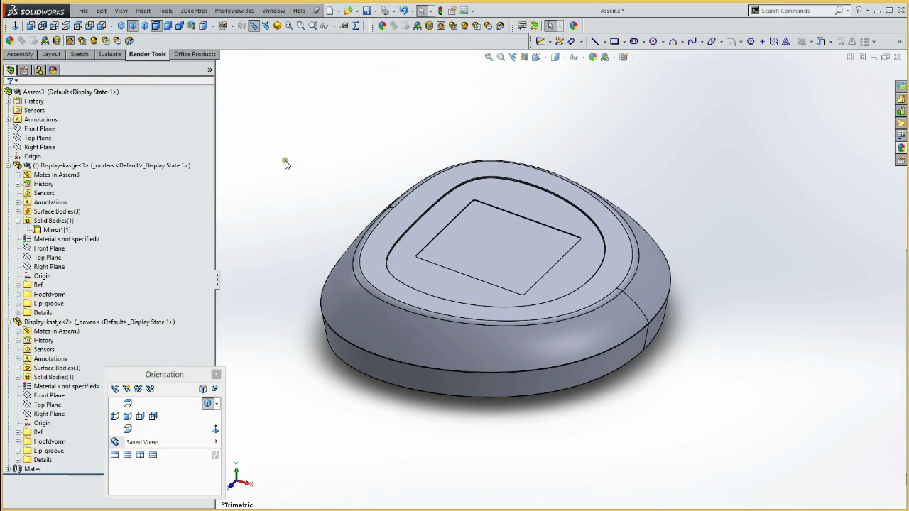